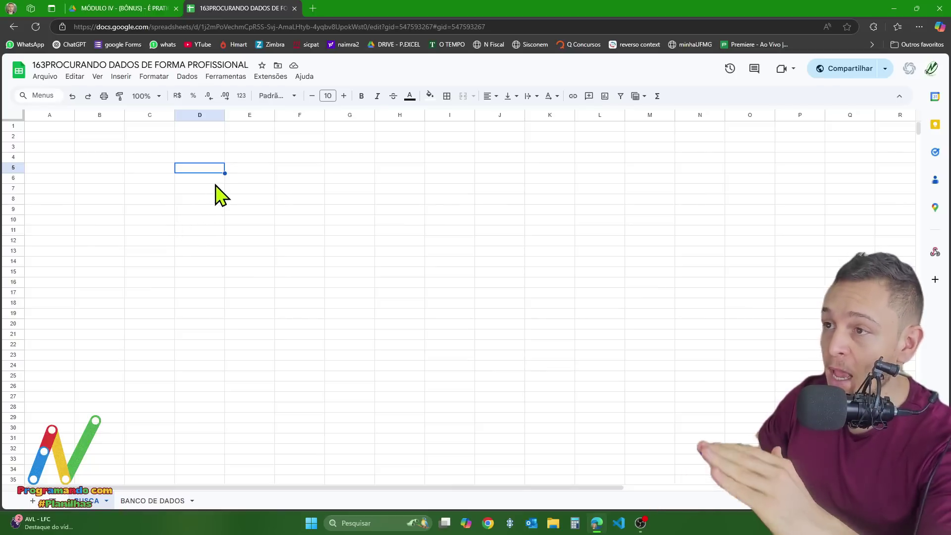
Step: Open the DeepSeek website in a new browser tab and start its chat
left_click(313, 9)
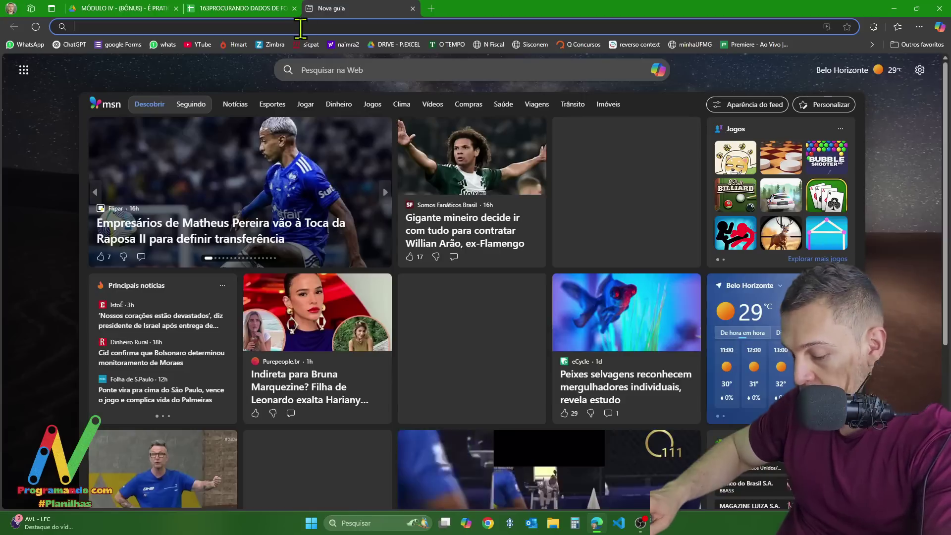
type("DEEP")
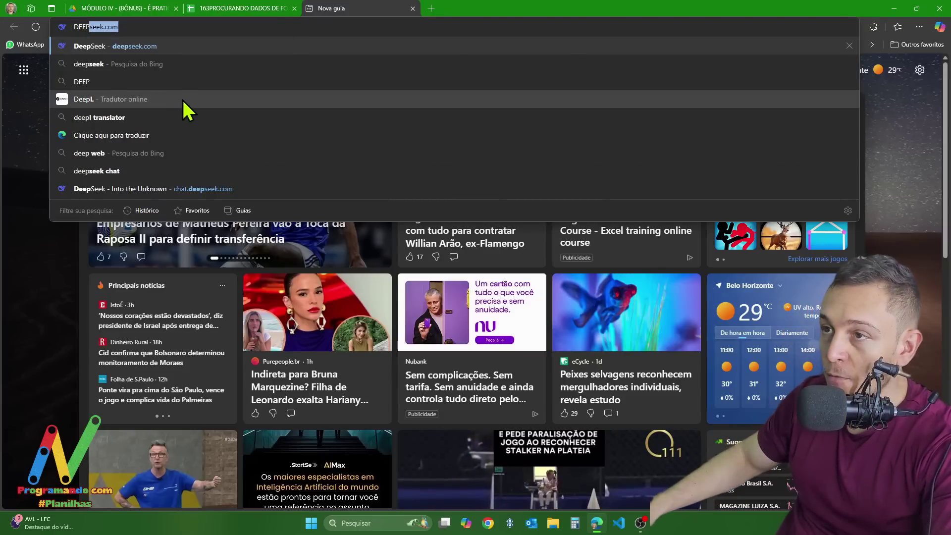
left_click(152, 47)
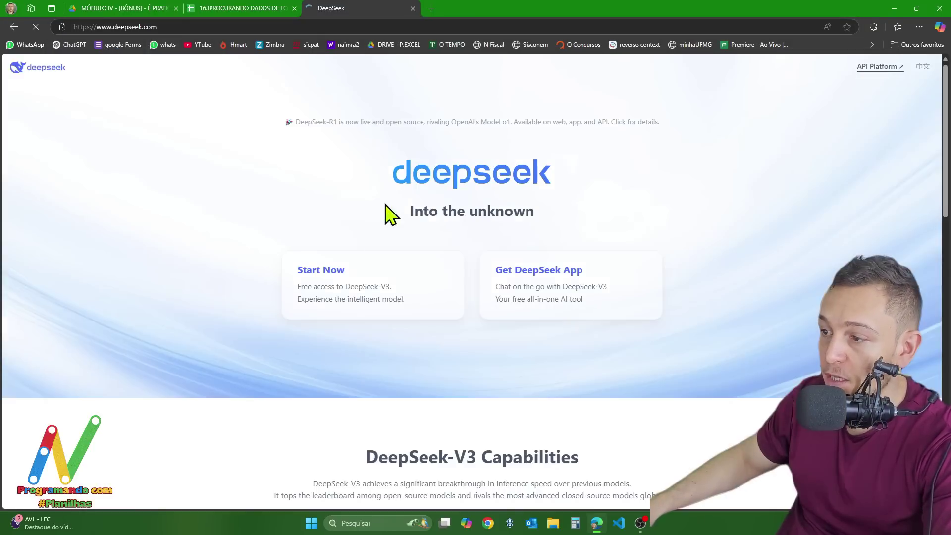
left_click(316, 272)
Step: Send the prompt "CRIE UMA TABELA COM NOME IDADE PROFISSÃO E AMIL DADOS FICTICIOS DE PELO MENOS 20 FUNCIONARIOS"
type("CRIE UMA TAB")
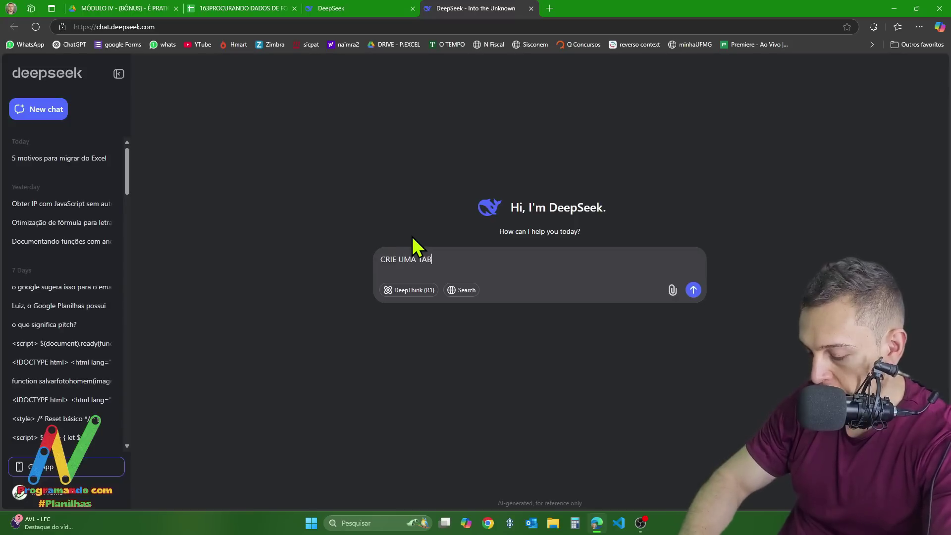
type("ELA COM")
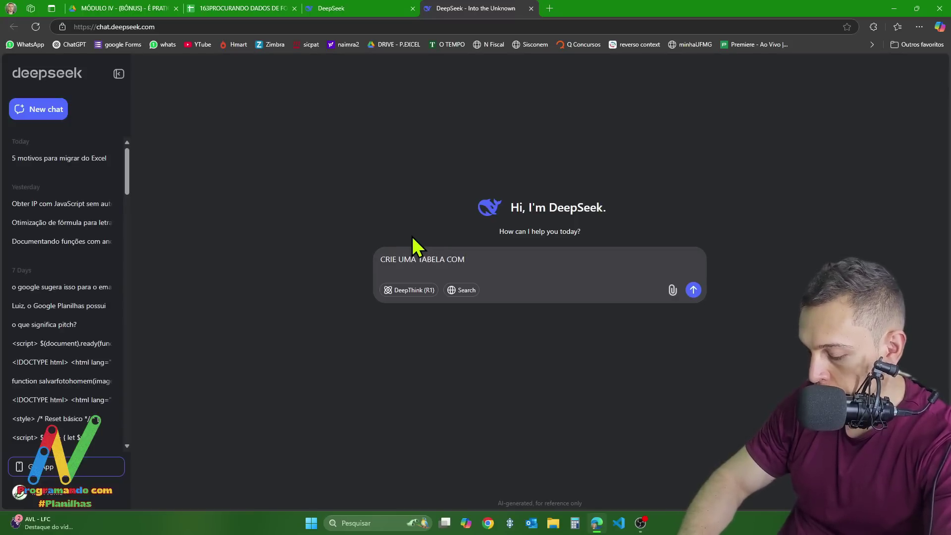
type(" NOME IDADE ")
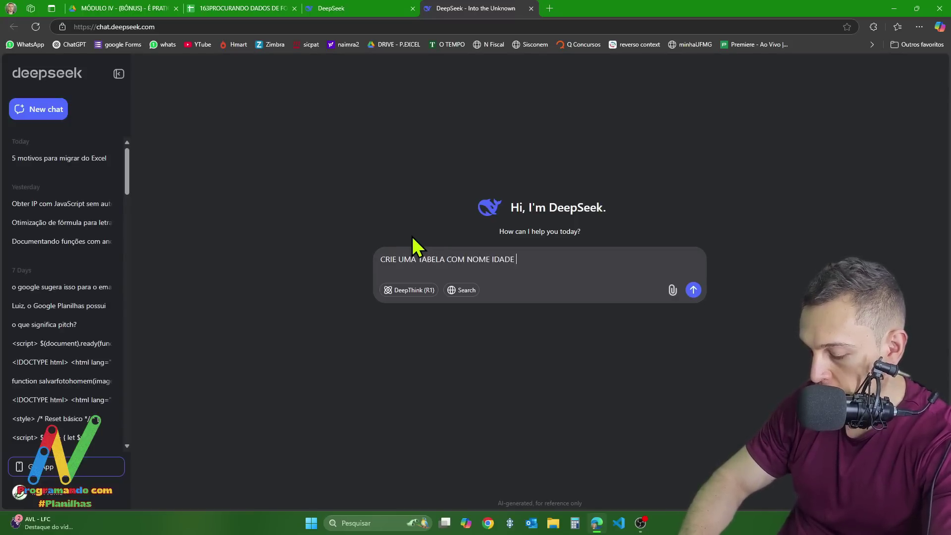
type("PROFISSÃ")
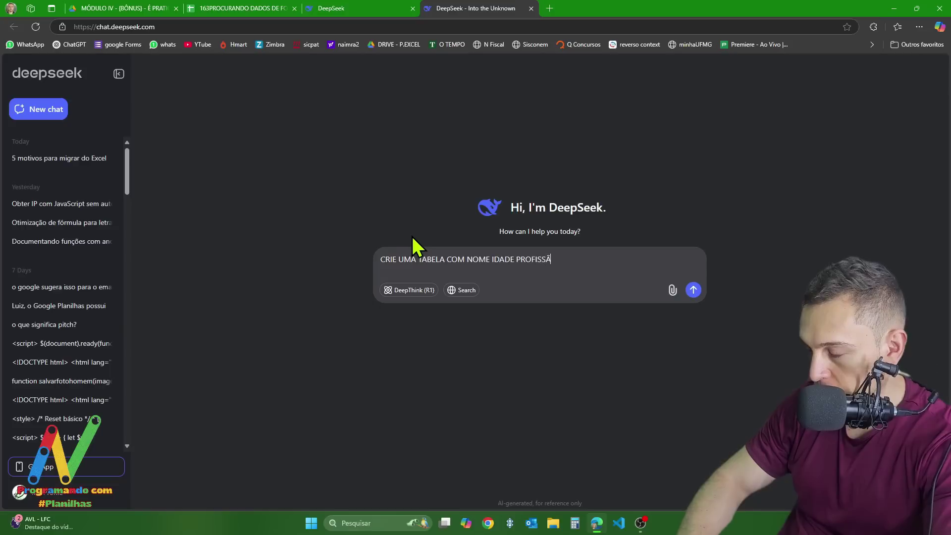
type("O E AMIL ")
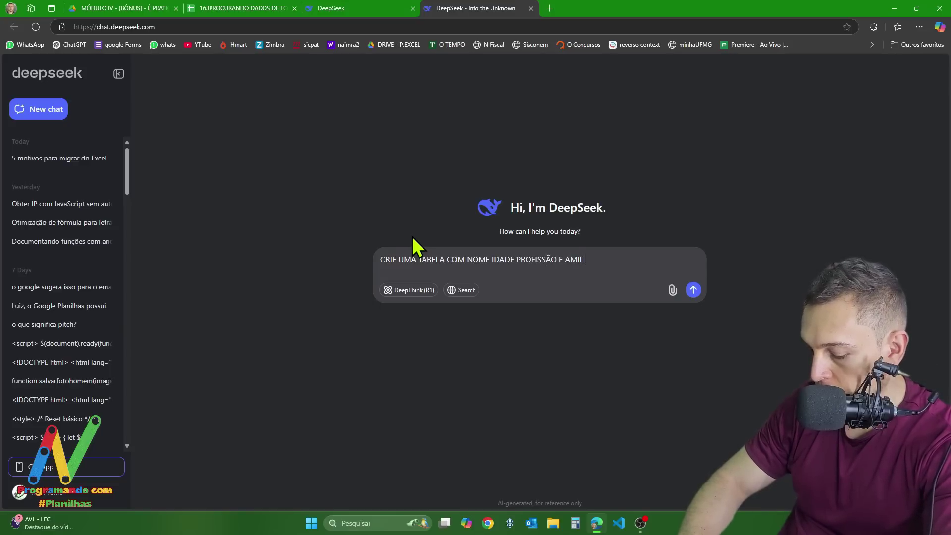
type("DADOS FICTI")
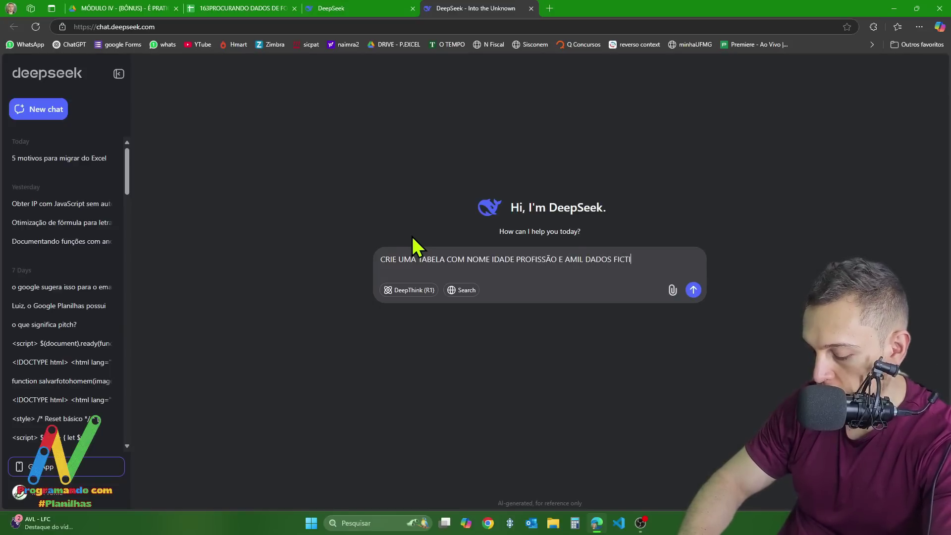
type("CIOS DE PE")
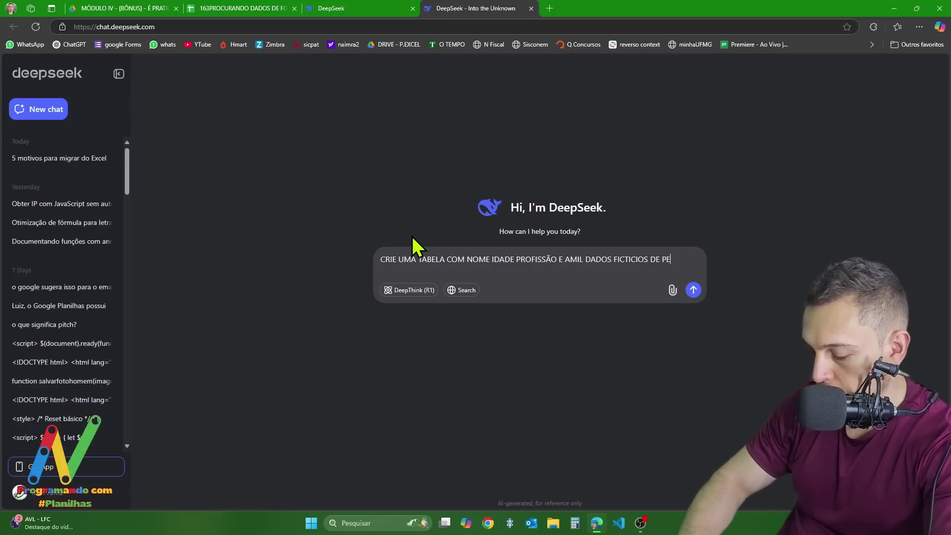
type("LO MENOS 20 ")
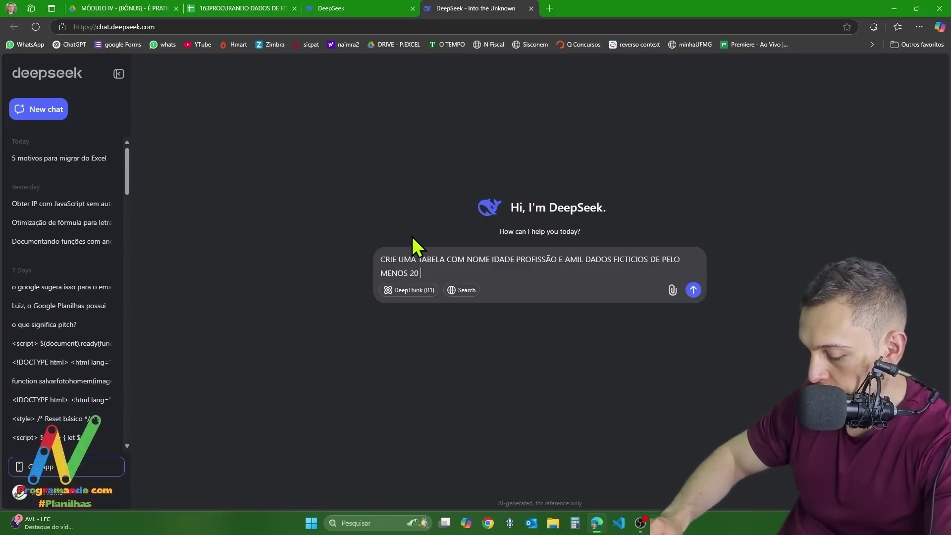
type("FUNCIONÁRIOS")
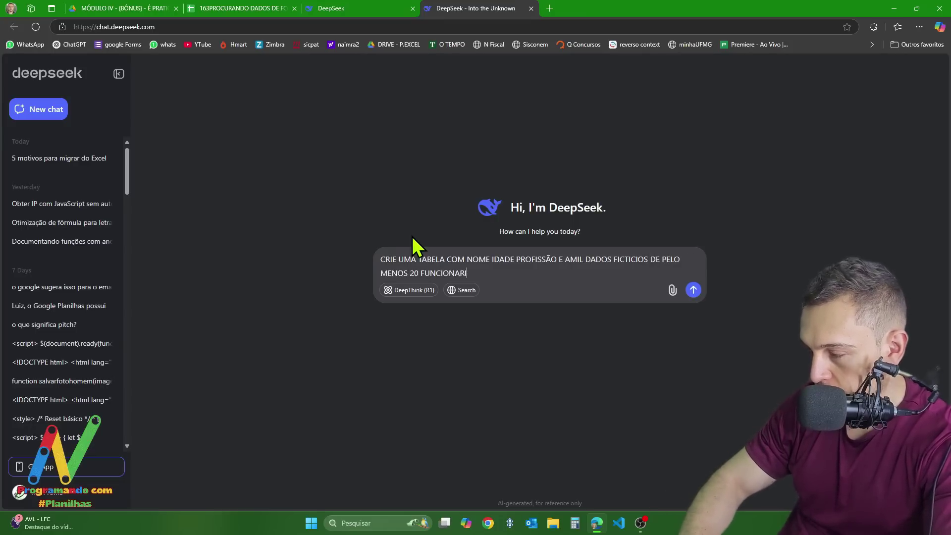
key("Return")
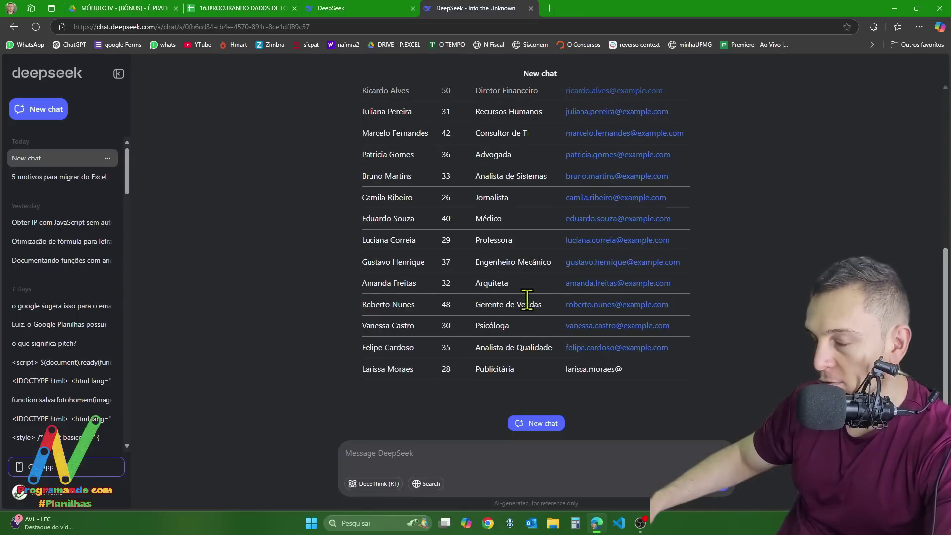
Step: Copy the whole generated employee table from the chat answer, from the header row to the last employee
scroll(446, 268, "up", 5)
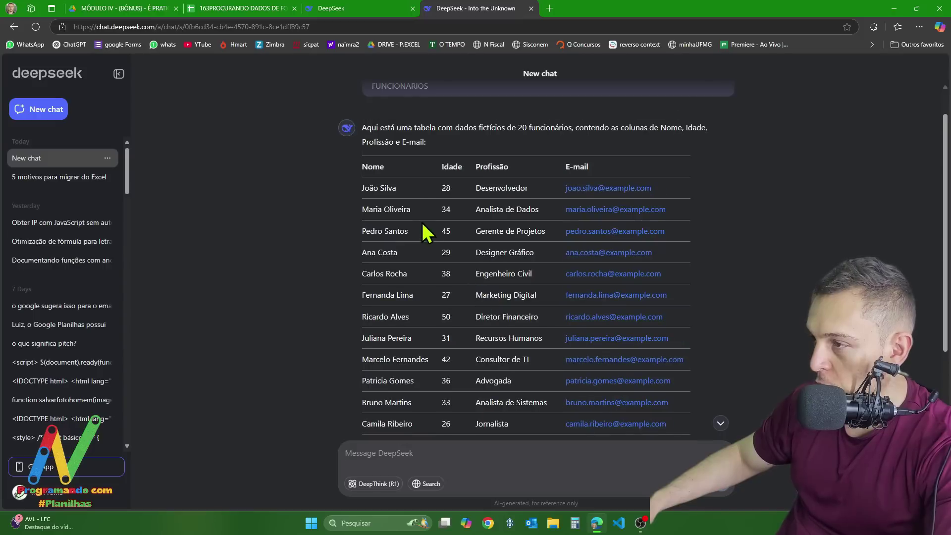
left_click_drag(362, 184, 679, 333)
scroll(567, 236, "down", 5)
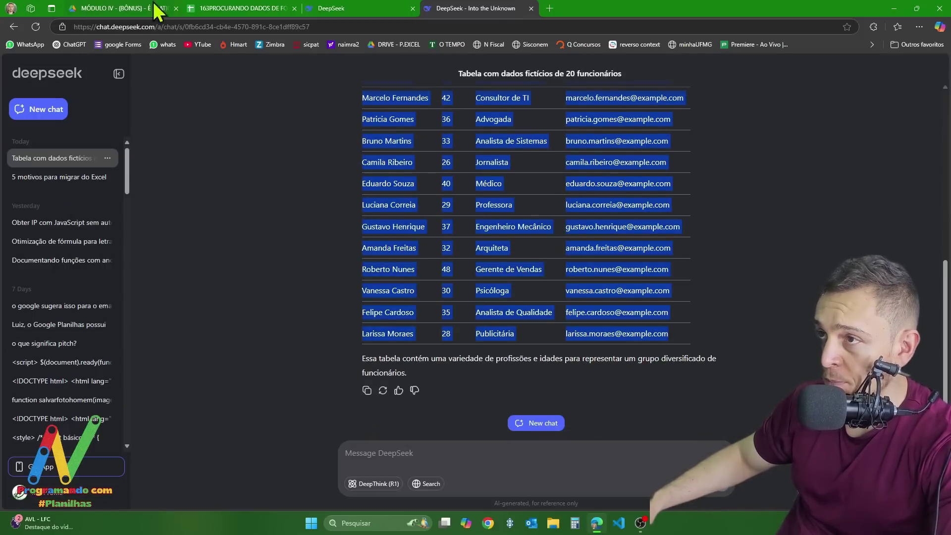
Step: Switch to the Google Sheets file and paste the copied table as values only at cell A1 of the BANCO DE DADOS sheet
left_click(250, 9)
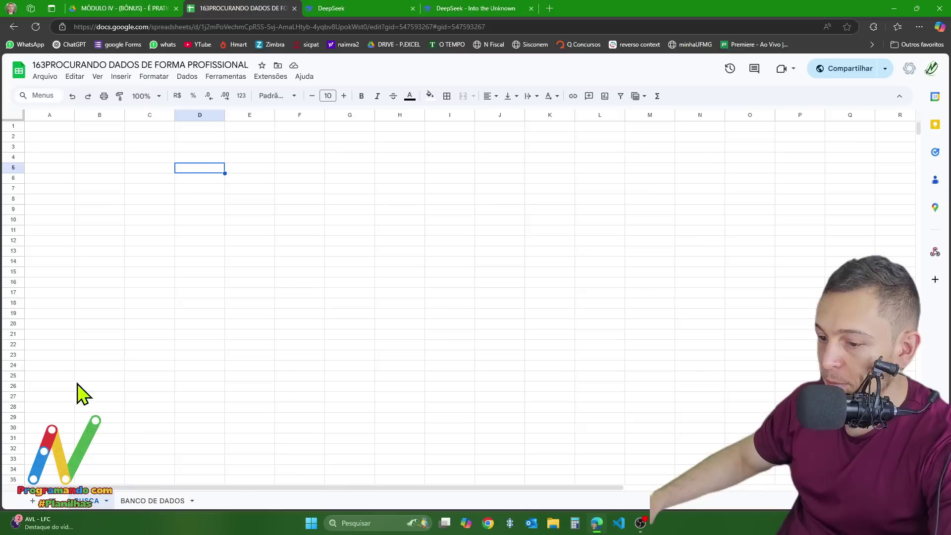
left_click(152, 501)
left_click(34, 129)
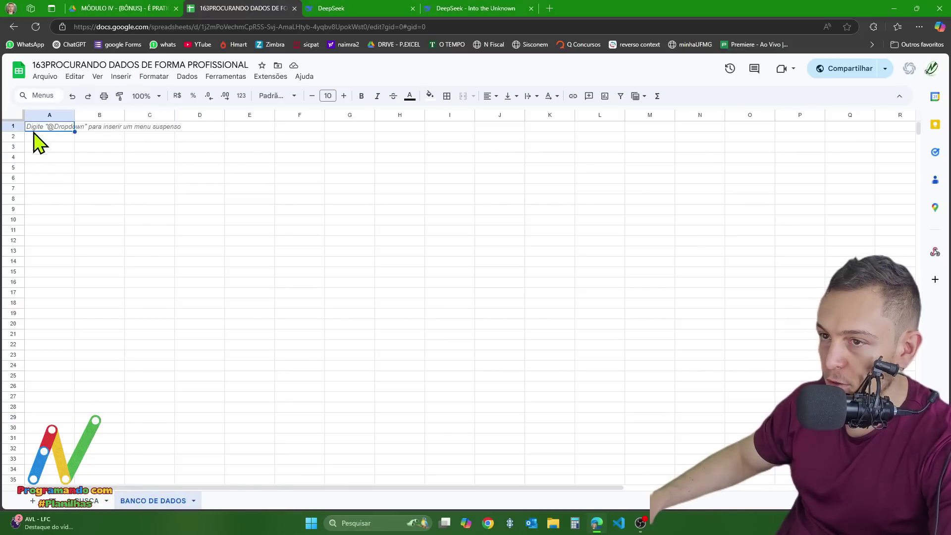
key("ctrl+v")
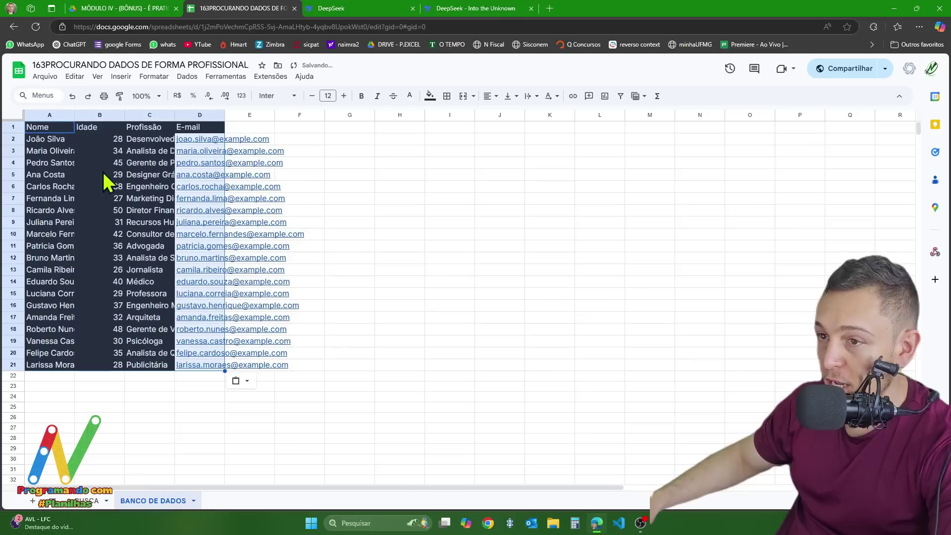
left_click(239, 382)
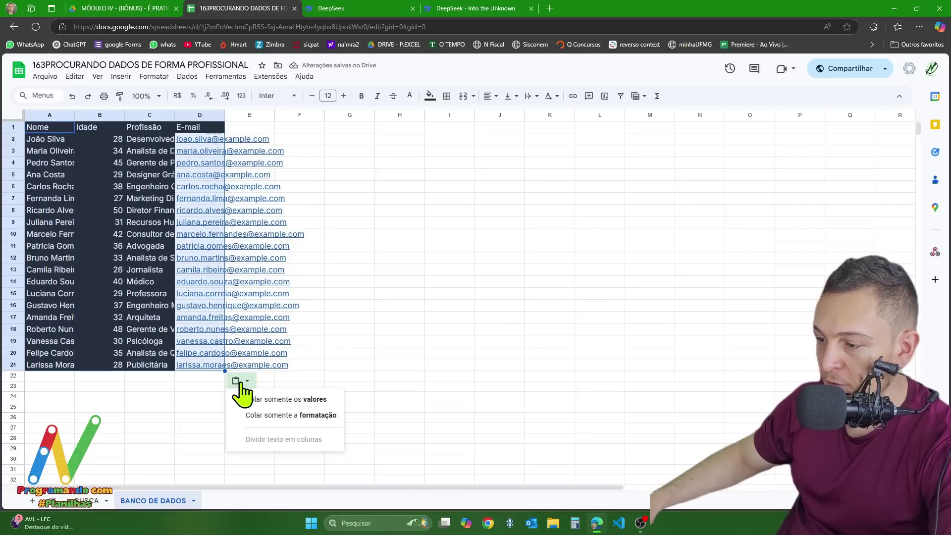
left_click(268, 401)
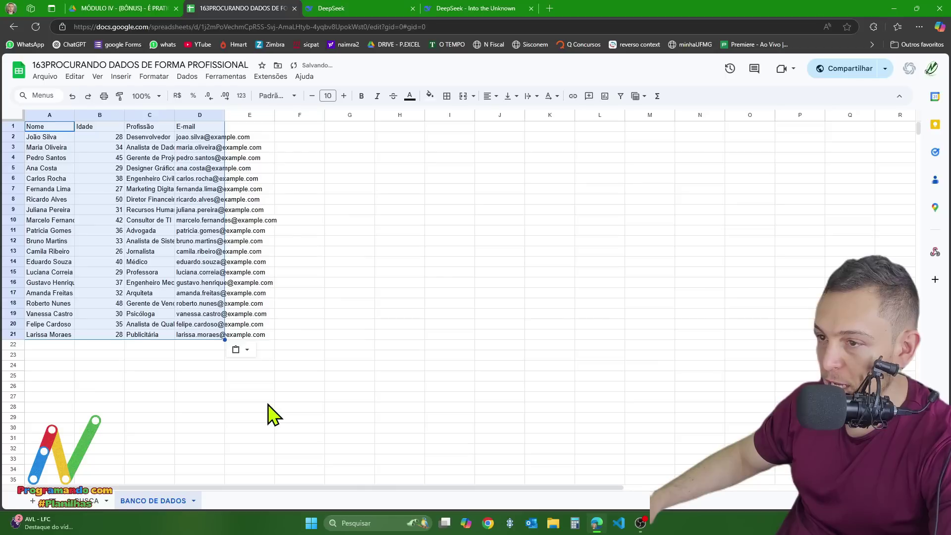
Step: Apply double-line borders to all cells of the table in A1:D21
left_click(227, 396)
left_click_drag(46, 130, 198, 335)
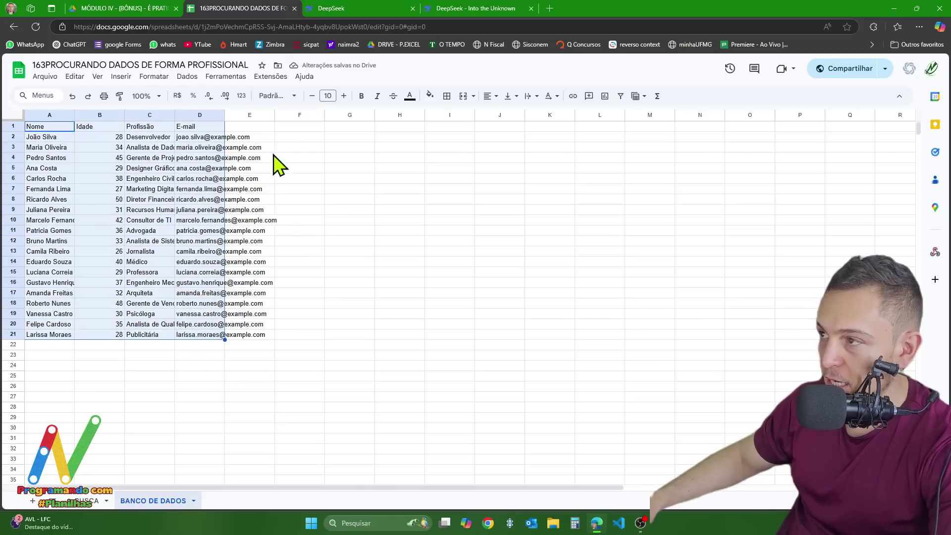
left_click(448, 96)
left_click(540, 135)
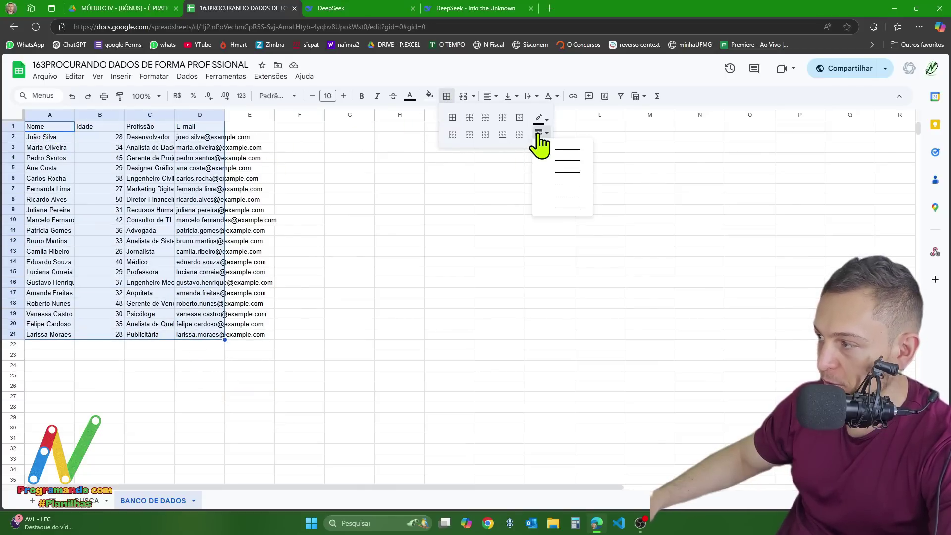
left_click(551, 212)
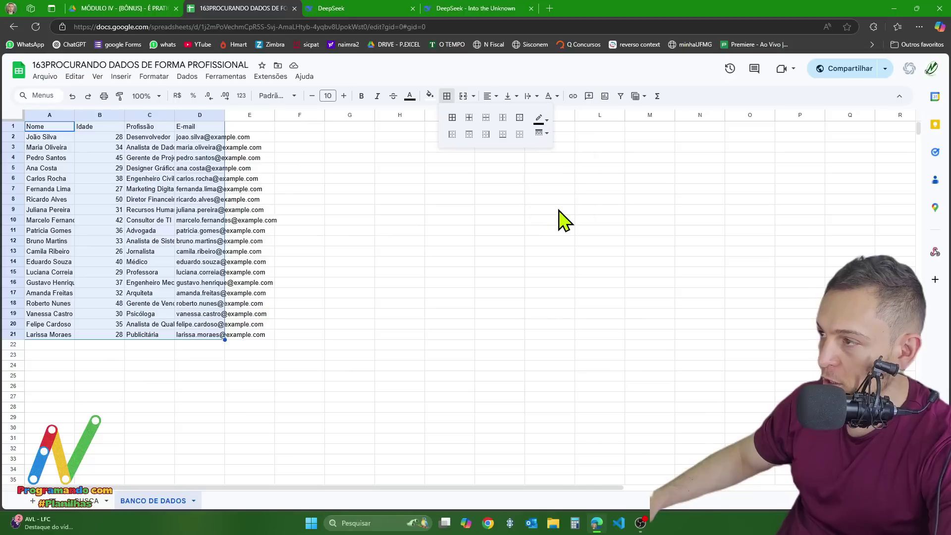
left_click(452, 117)
Step: Center the table's contents horizontally and vertically and set its text to wrap
left_click(490, 96)
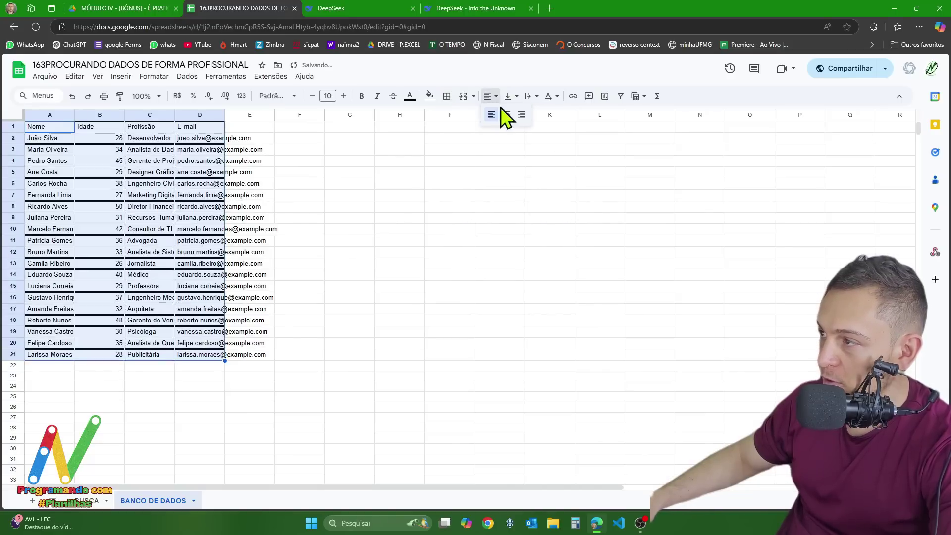
left_click(506, 115)
left_click(510, 96)
left_click(527, 115)
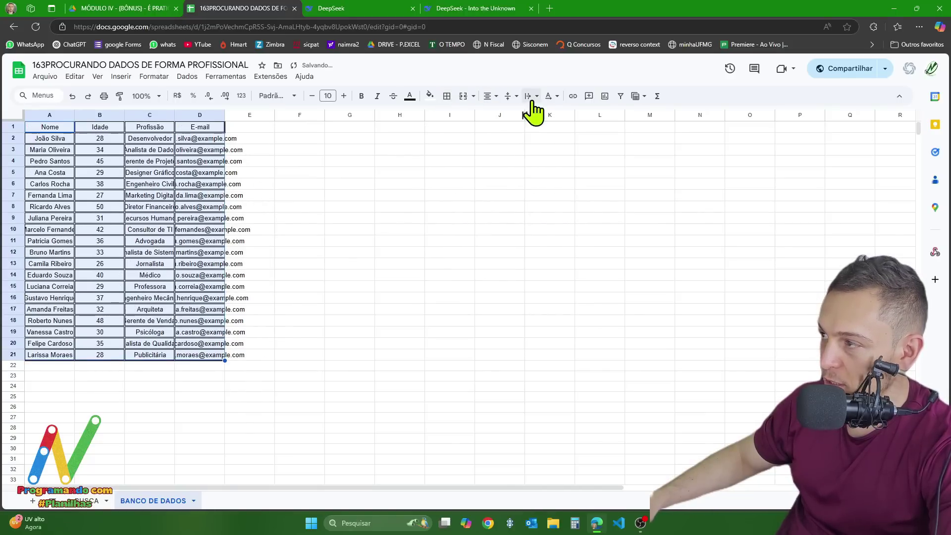
left_click(531, 96)
left_click(547, 115)
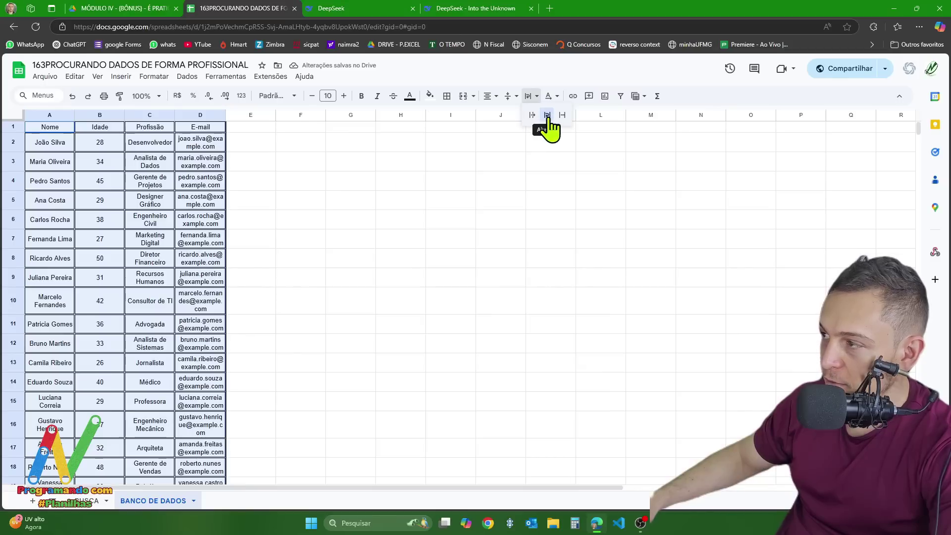
left_click(547, 117)
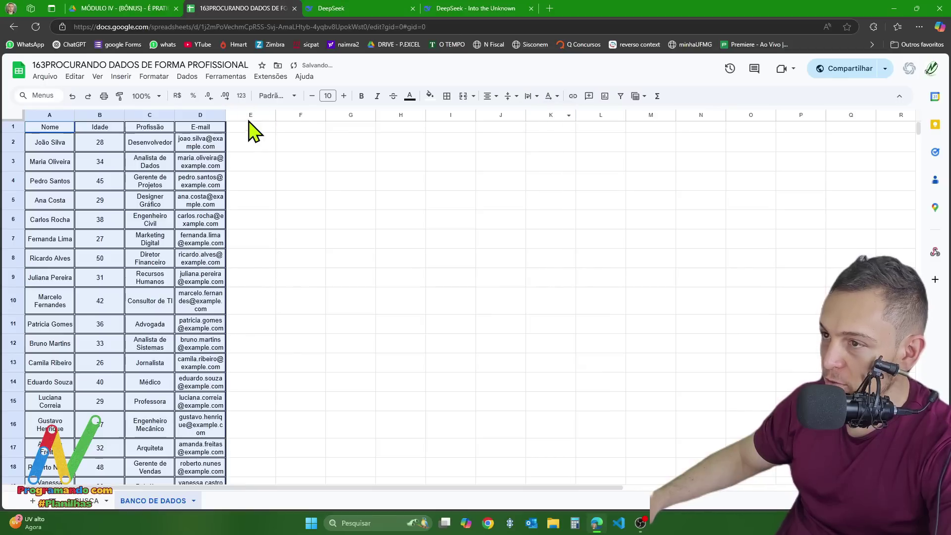
Step: Widen the E-mail and Profissão columns so that each entry fits on a single line
left_click(213, 115)
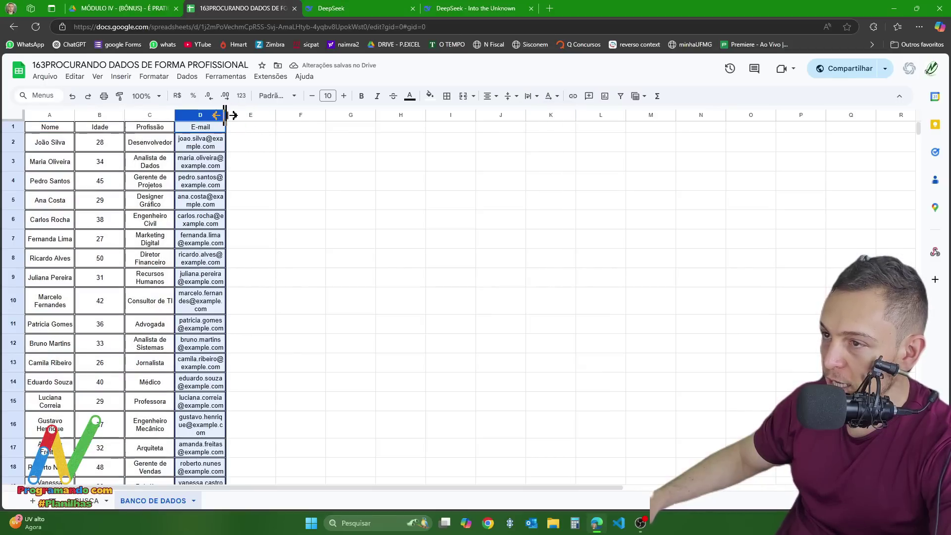
left_click_drag(225, 115, 326, 118)
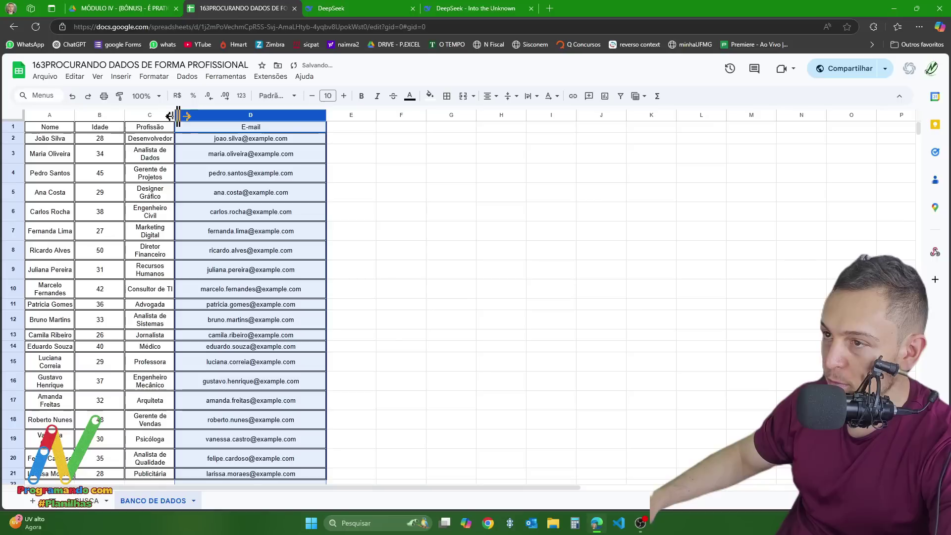
left_click_drag(175, 117, 206, 117)
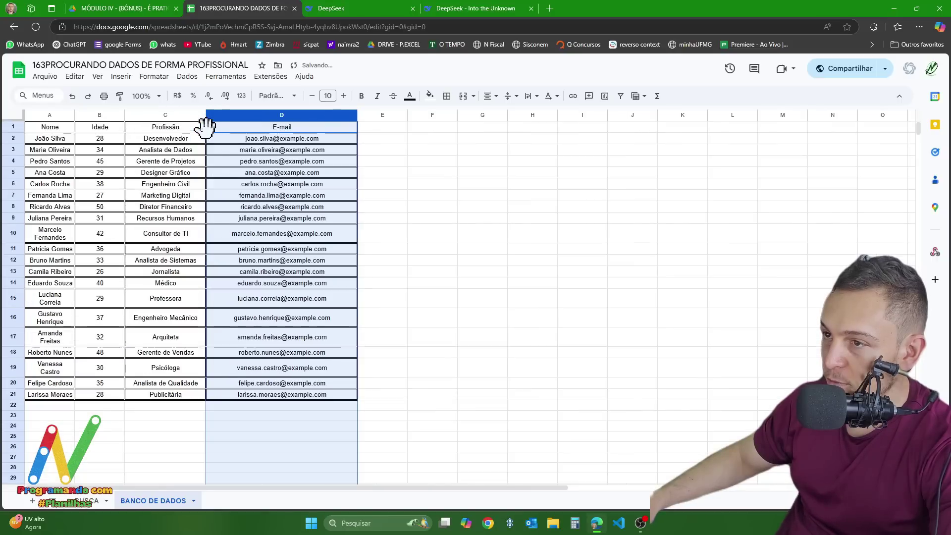
left_click(268, 219)
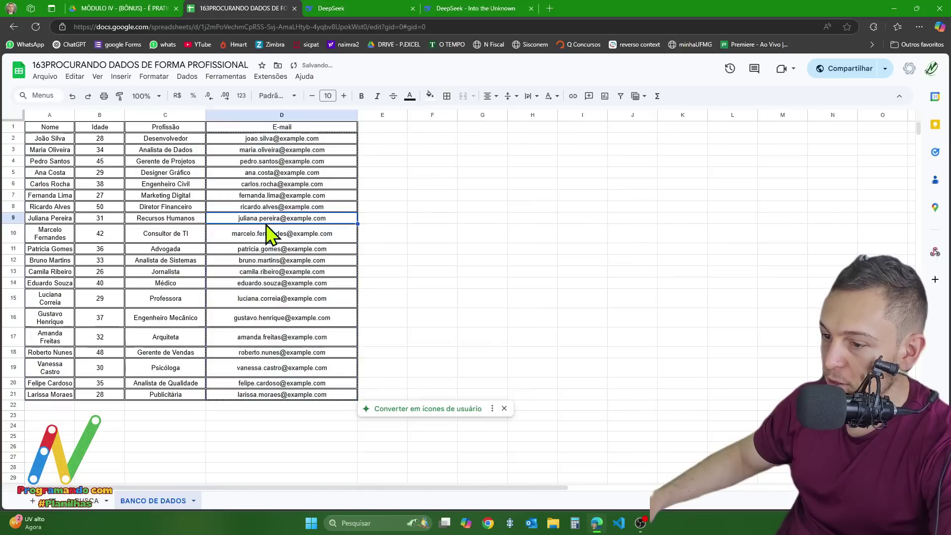
left_click(528, 233)
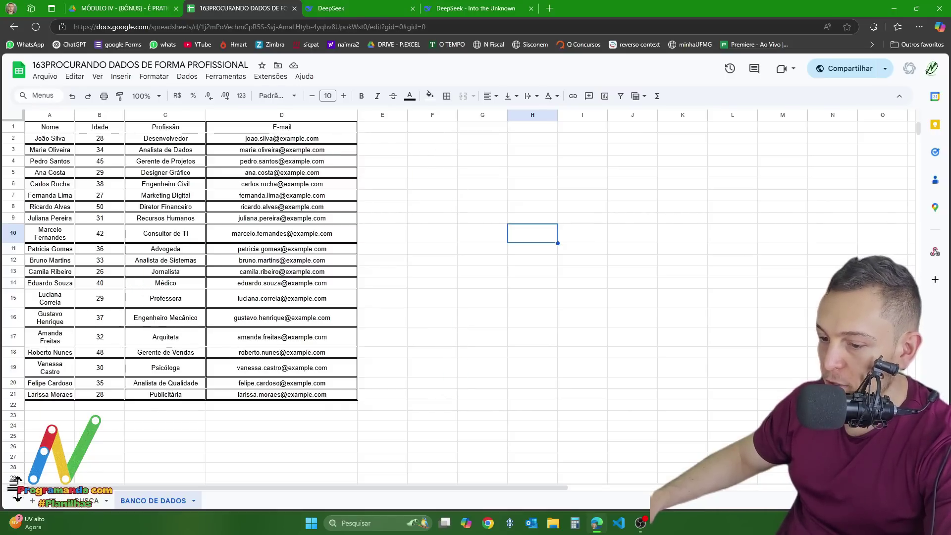
Step: Switch to the BUSCA sheet and try pasting the copied table as text inside cell A1
left_click(85, 502)
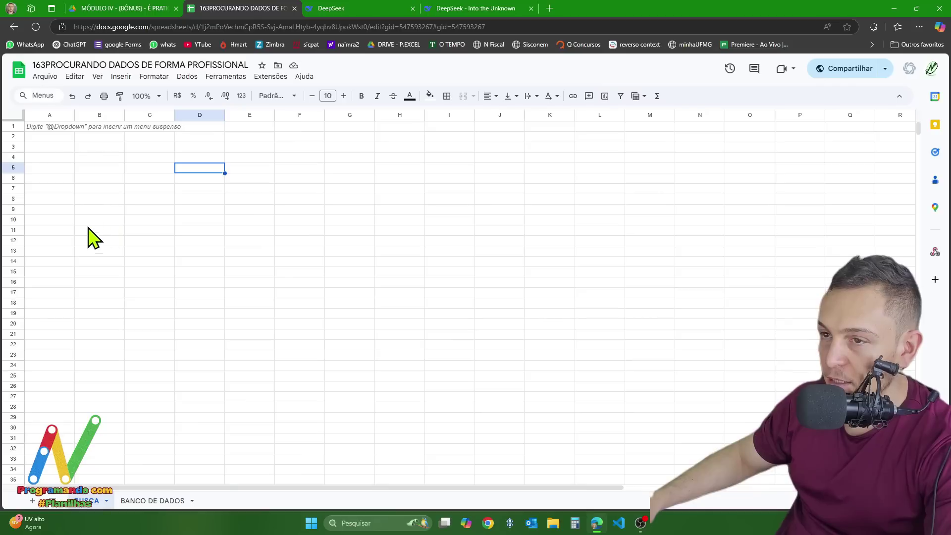
double_click(43, 126)
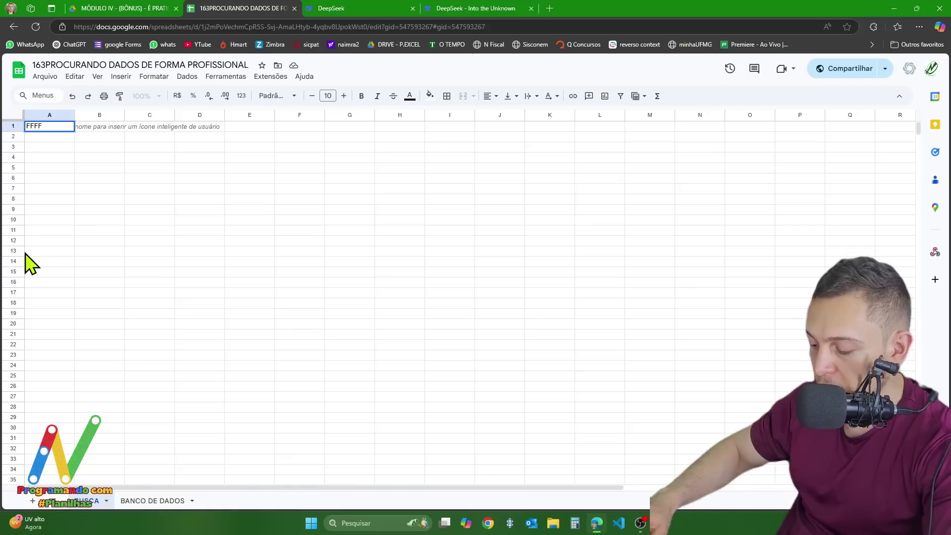
key("BackSpace")
key("BackSpace")
key("BackSpace")
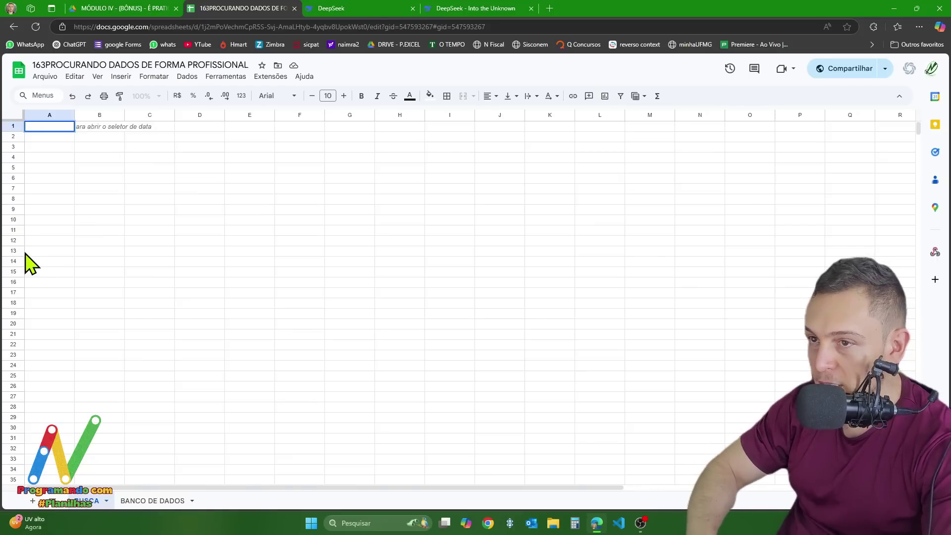
key("ctrl+v")
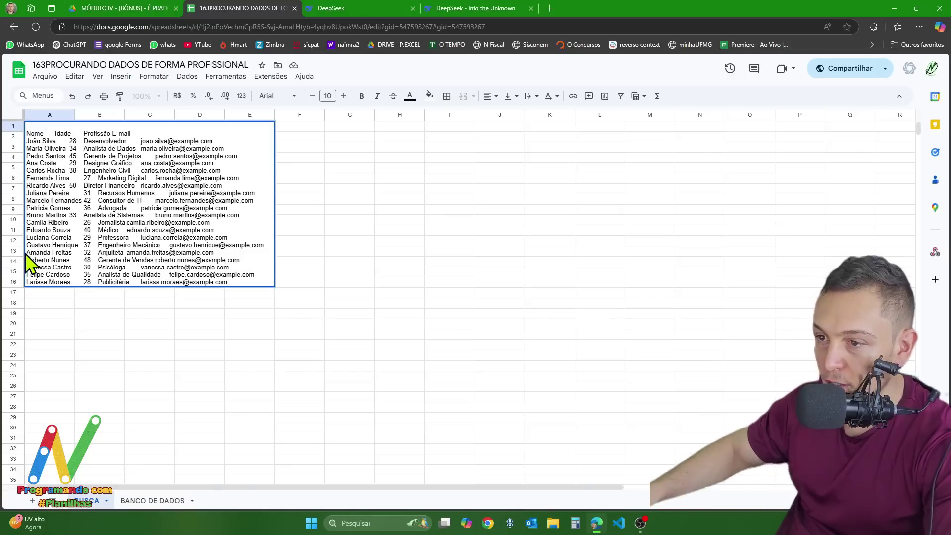
left_click(247, 345)
Step: Check which cells hold the pasted text, and clear the contents of cell A1
left_click(98, 206)
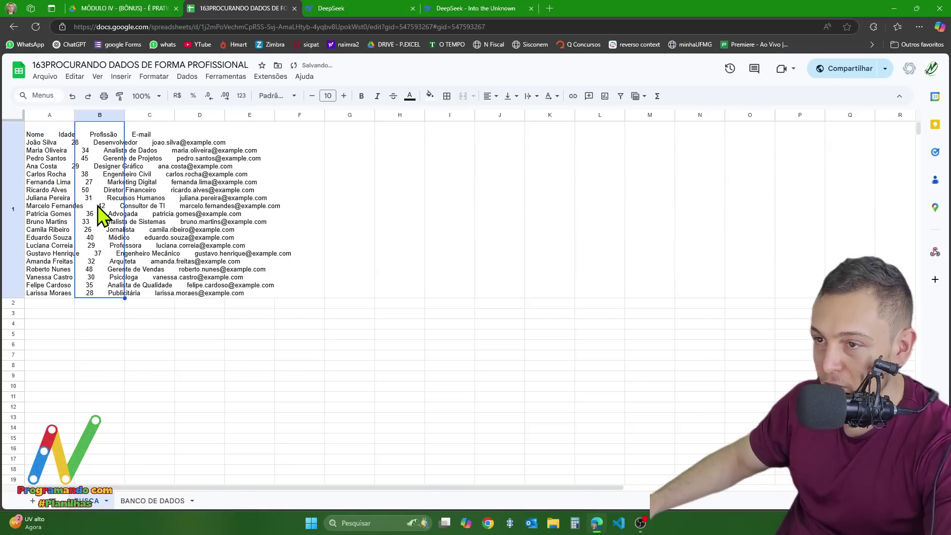
triple_click(49, 206)
left_click(187, 450)
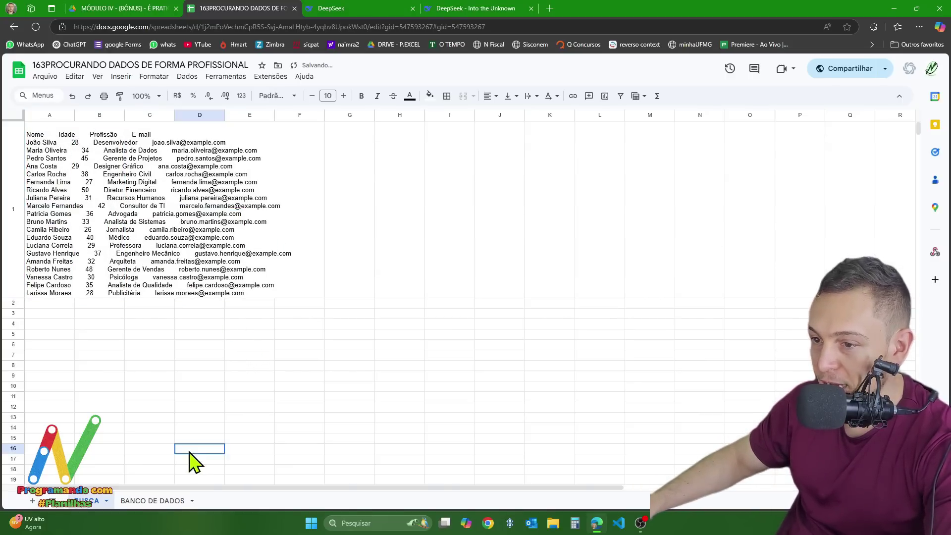
left_click(99, 208)
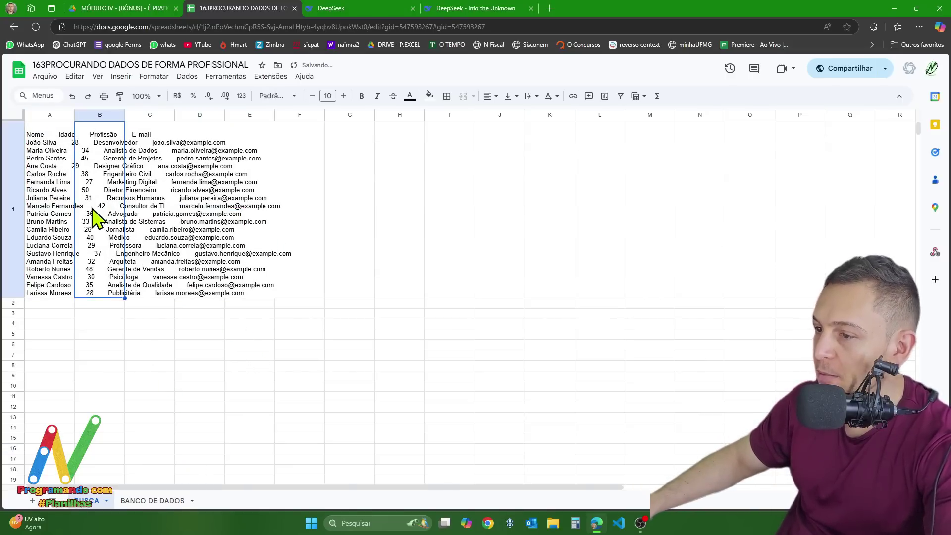
left_click(47, 210)
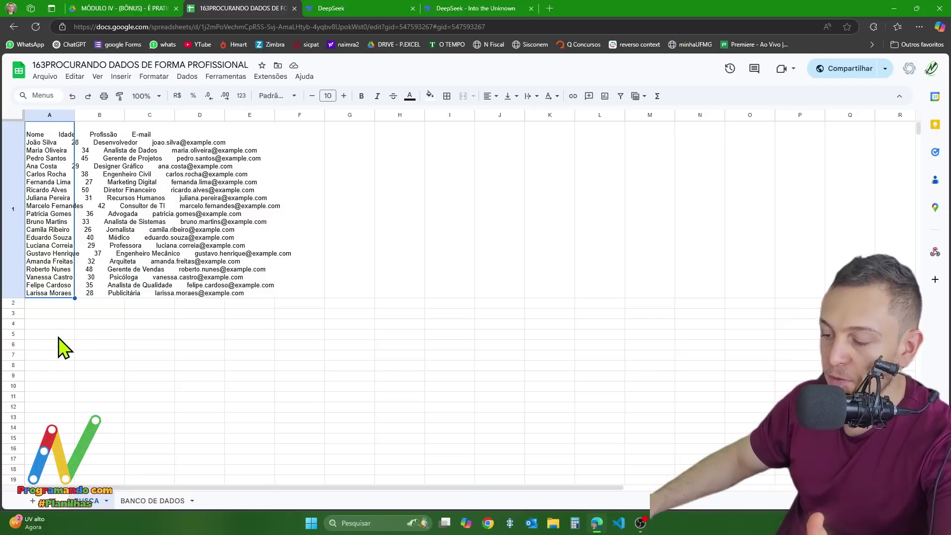
key("Delete")
left_click(201, 273)
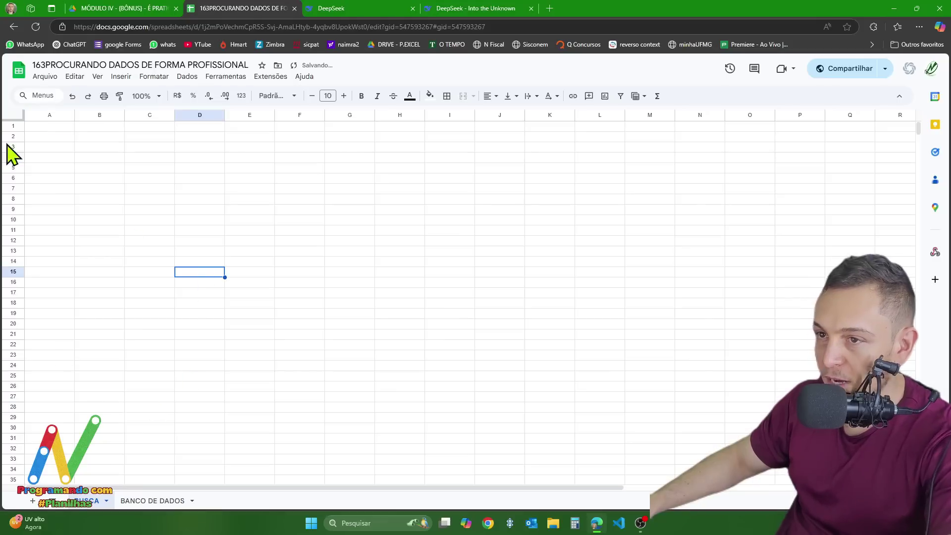
Step: Try pasting the copied table with cell A1 selected but not in edit mode, and undo the paste
left_click(52, 127)
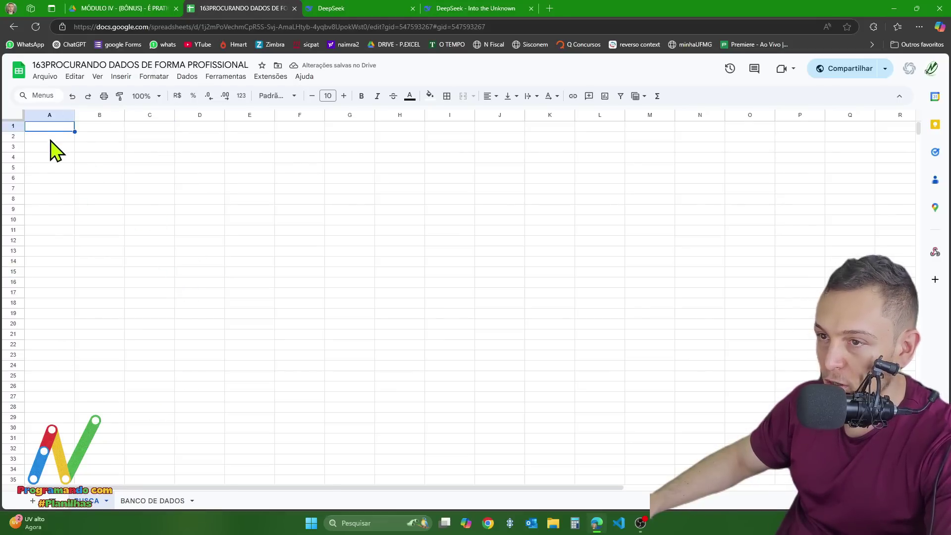
key("ctrl+v")
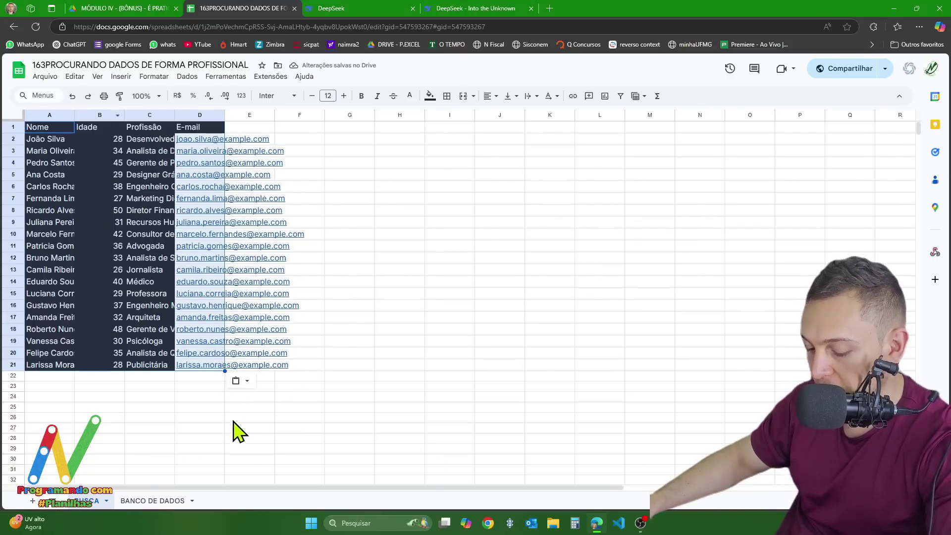
key("ctrl+z")
left_click(187, 233)
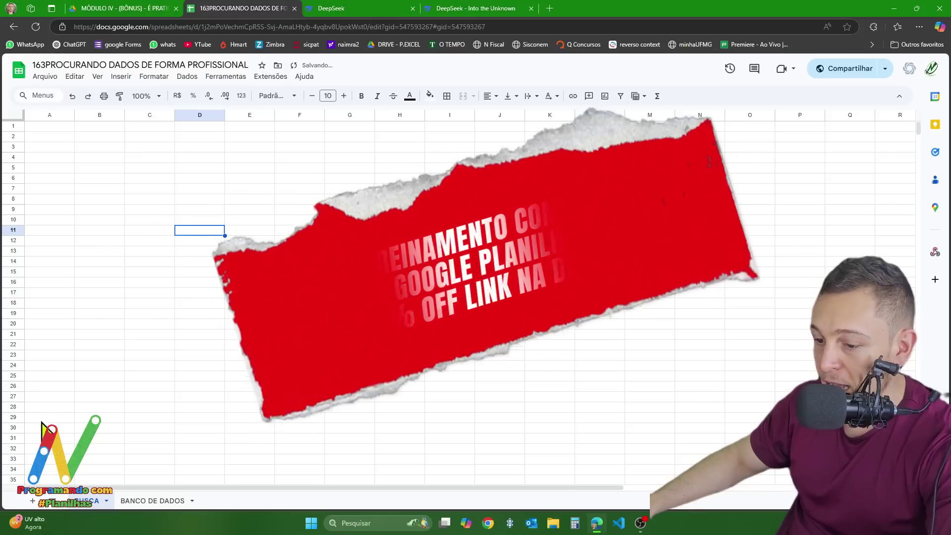
Step: Enter the headers NOME in cell A1 and PROFISSÃO in cell B1 of the BUSCA sheet
left_click(64, 168)
left_click(51, 127)
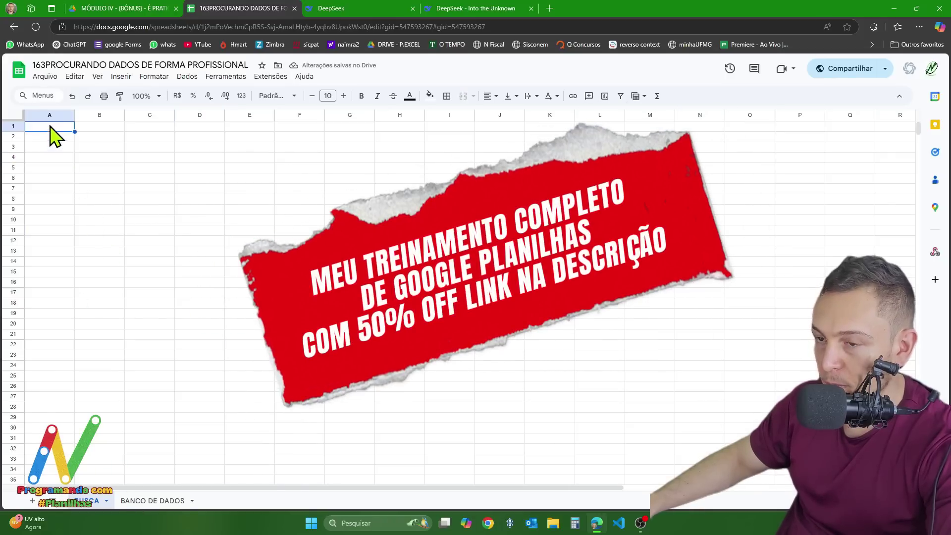
type("N")
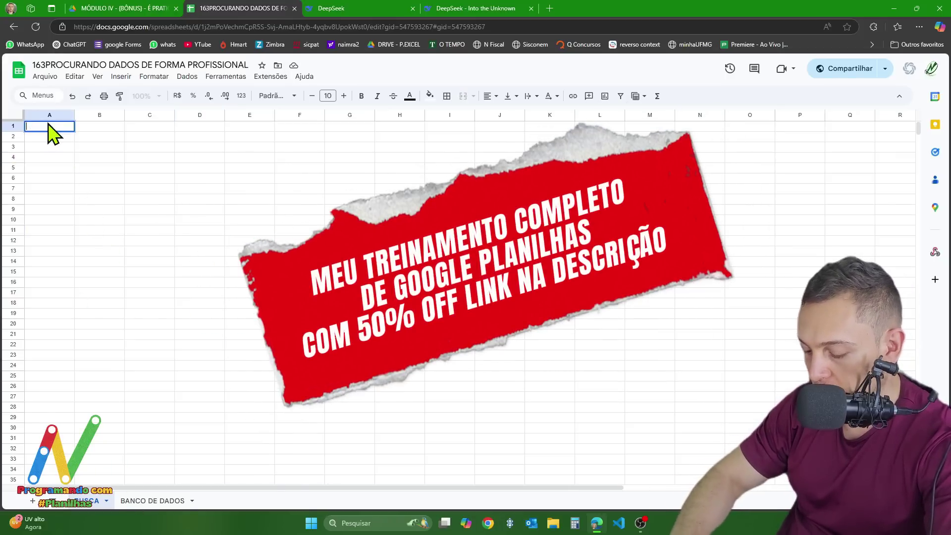
type("OM")
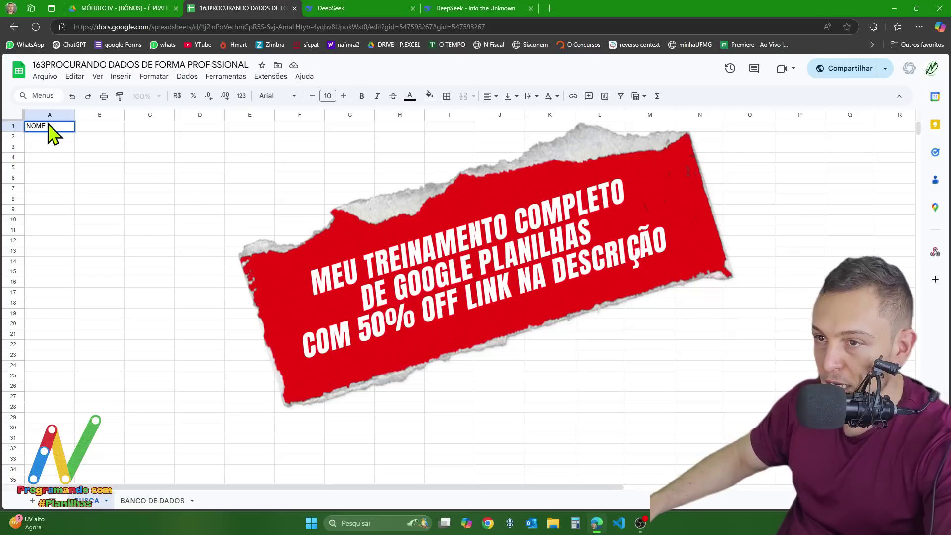
type("E")
key("Return")
left_click(91, 130)
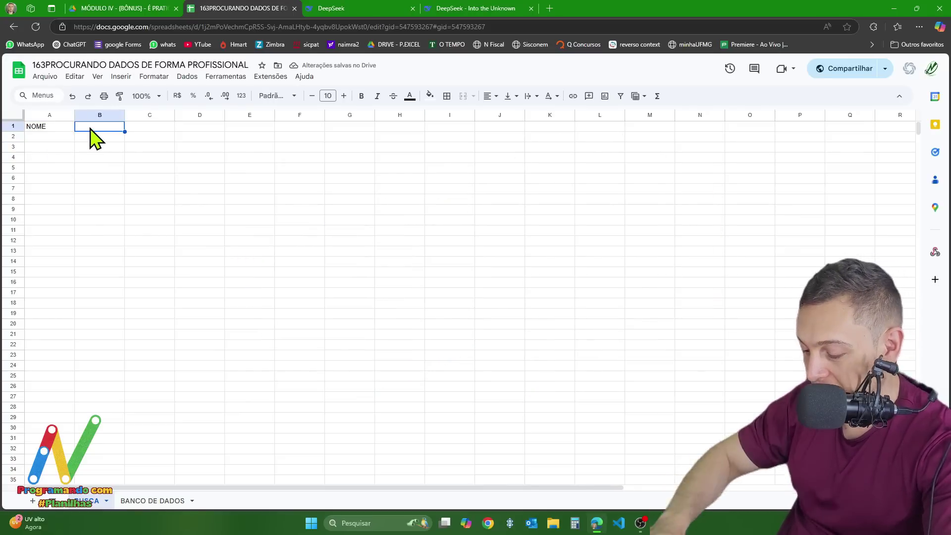
type("PROFISSÃO")
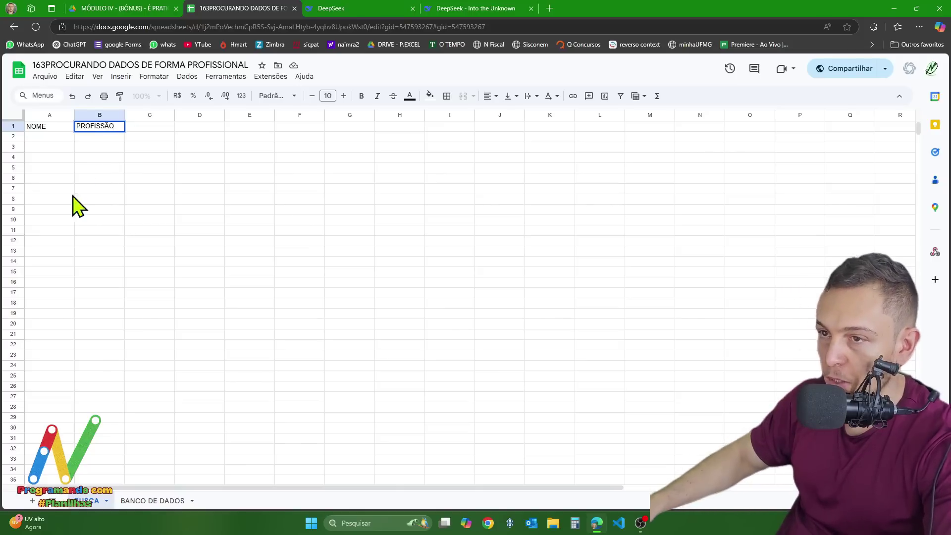
left_click(181, 250)
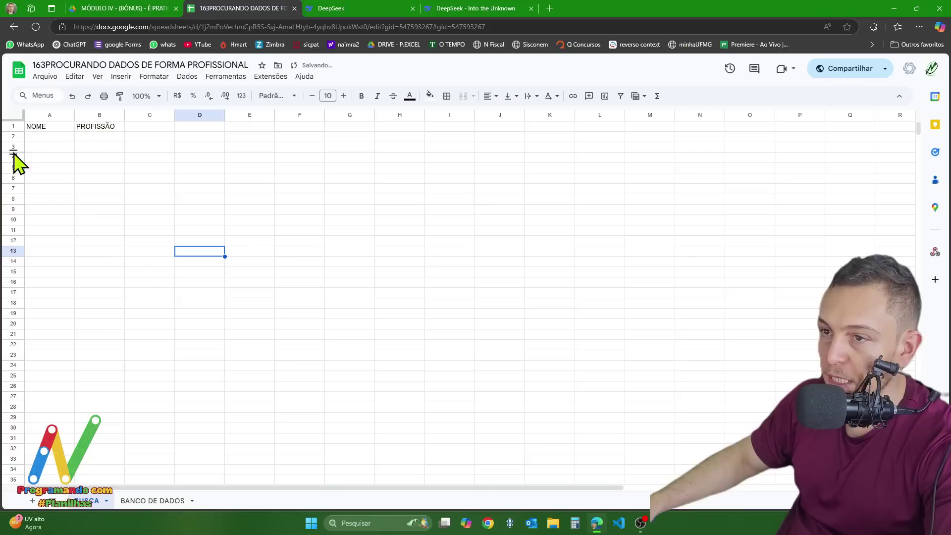
Step: Add a data validation rule to cell A2 with the criterion Menu suspenso (de um intervalo)
left_click(41, 139)
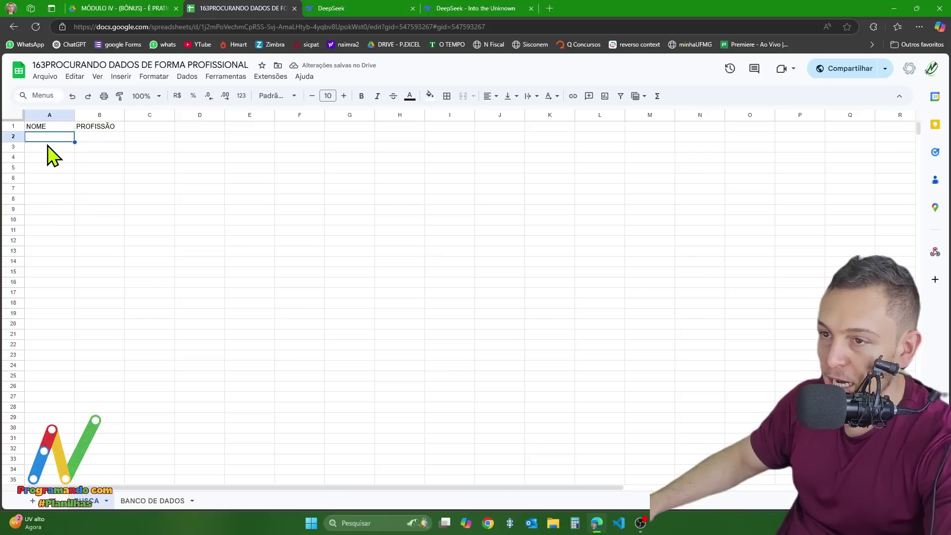
left_click(187, 76)
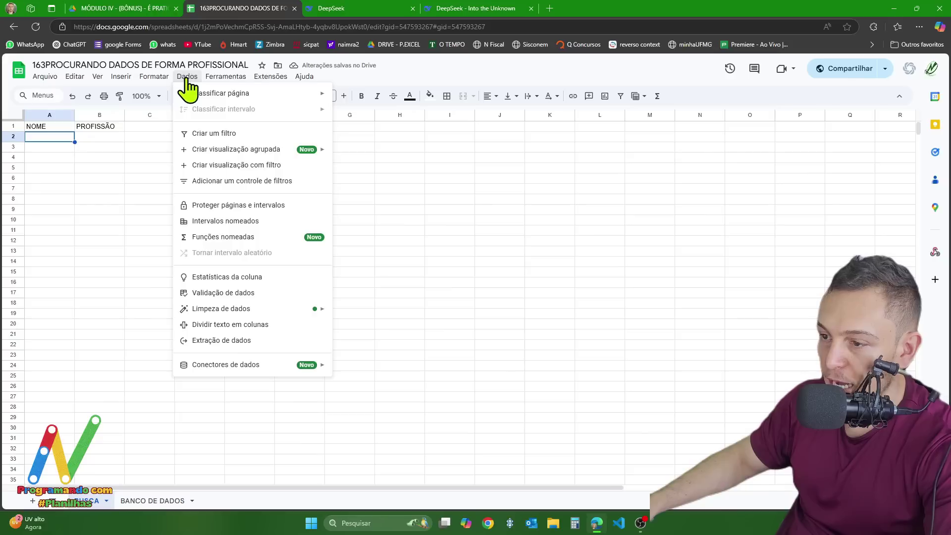
left_click(234, 296)
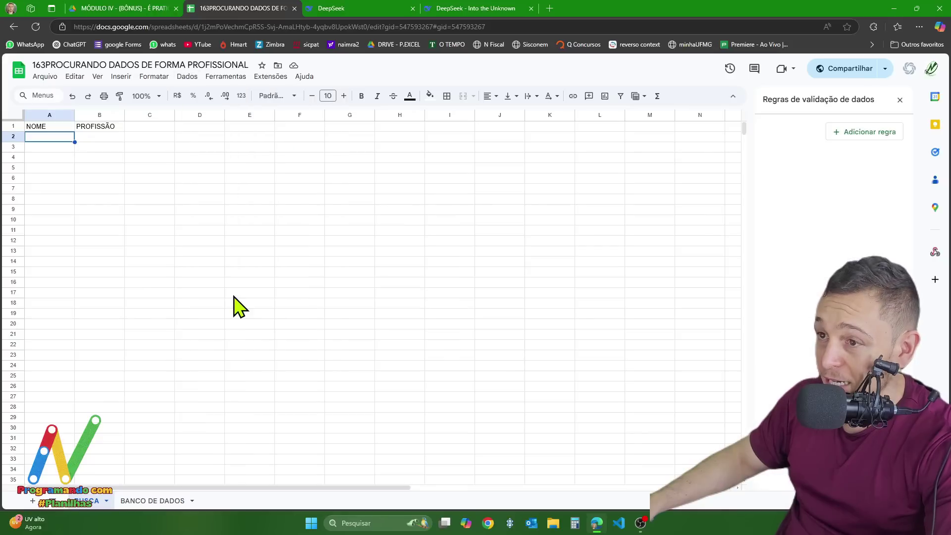
left_click(872, 133)
left_click(810, 186)
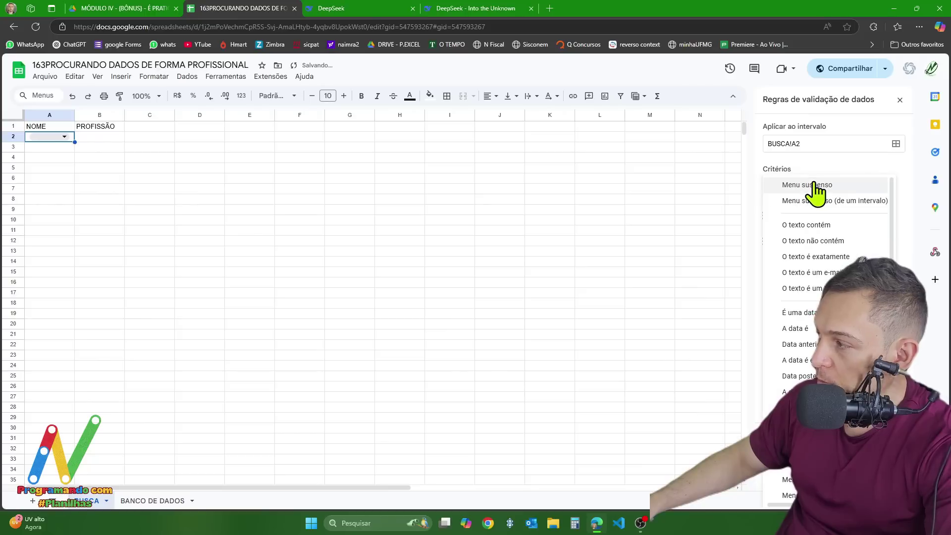
left_click(838, 201)
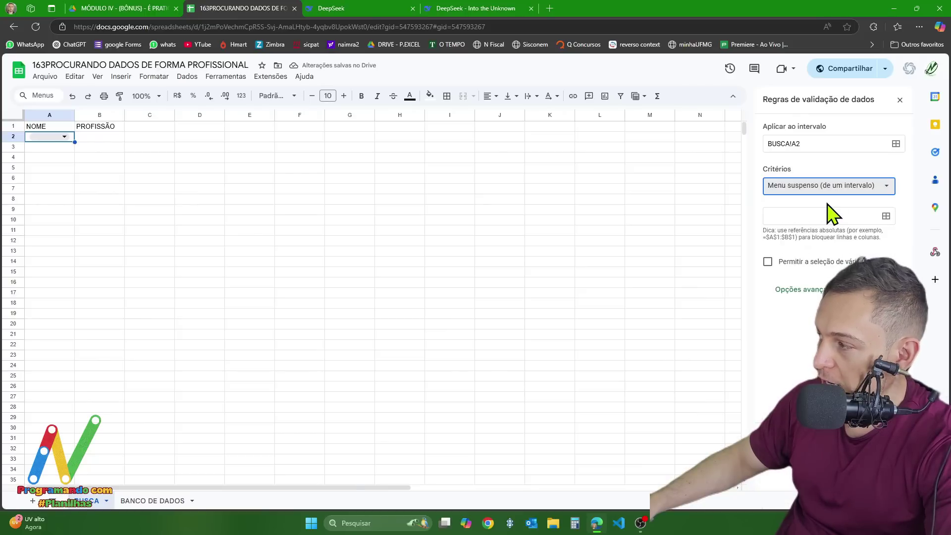
Step: Set the dropdown's source range to 'BANCO DE DADOS'!A2:A and close the validation rules
left_click(816, 216)
left_click(154, 502)
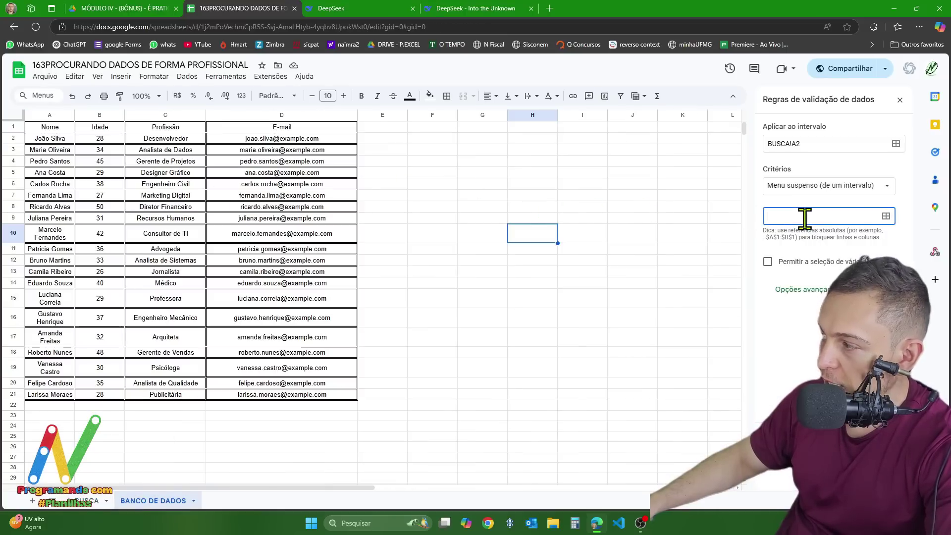
left_click(43, 115)
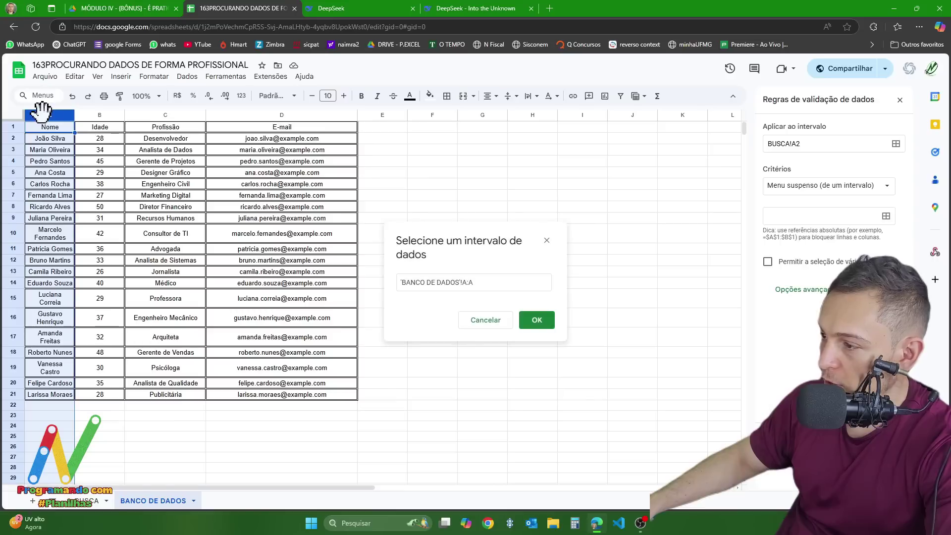
left_click(464, 282)
type("2")
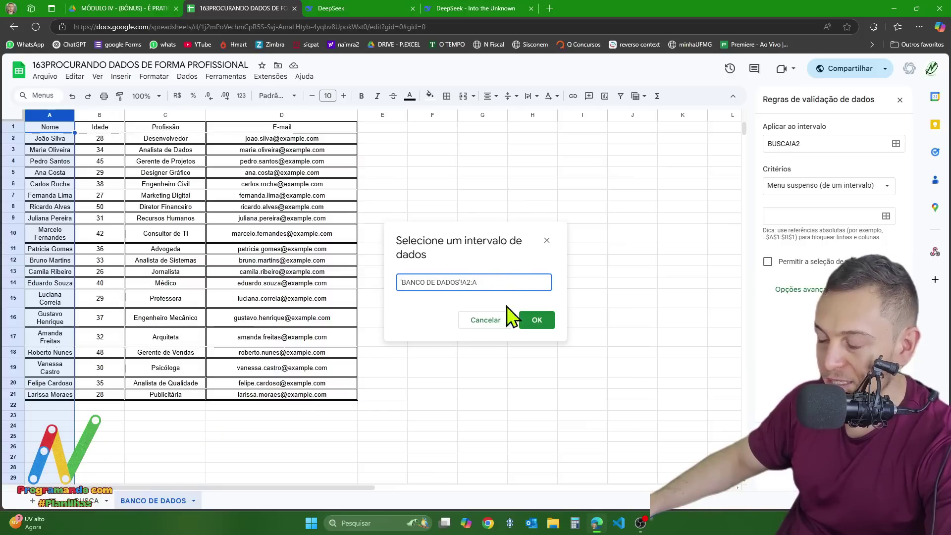
left_click(544, 321)
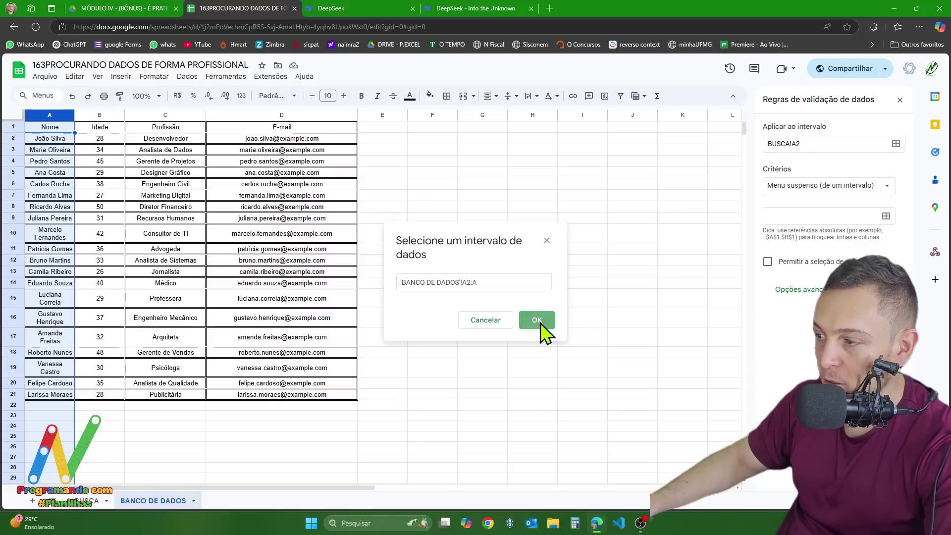
left_click(900, 101)
Step: Enter TESTE in cell A22 of BANCO DE DADOS and check the dropdown options in BUSCA cell A2
left_click(41, 405)
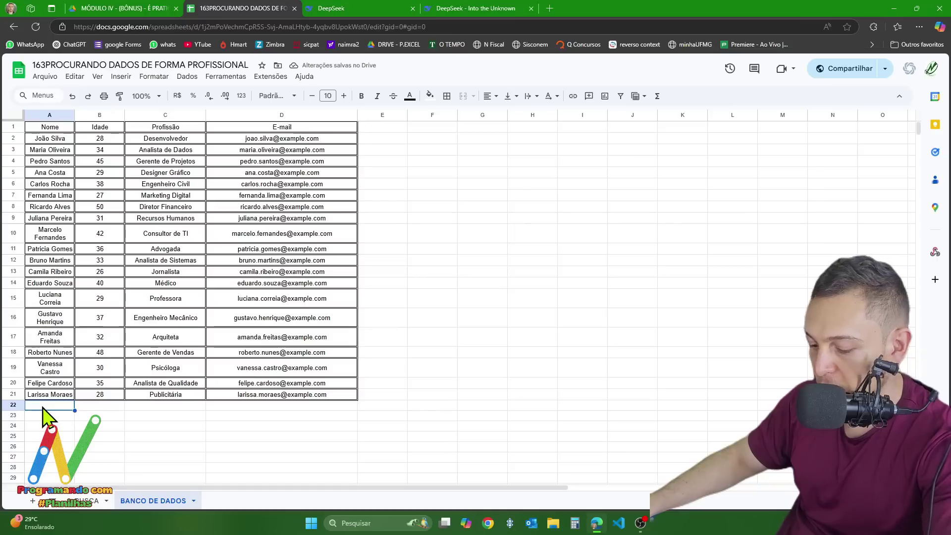
type("TESTE")
left_click(65, 436)
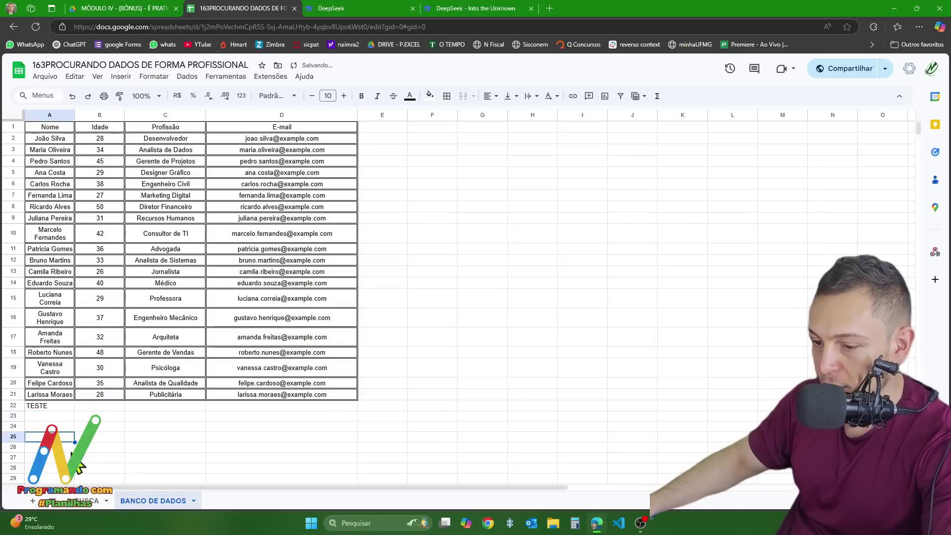
left_click(83, 501)
left_click(49, 137)
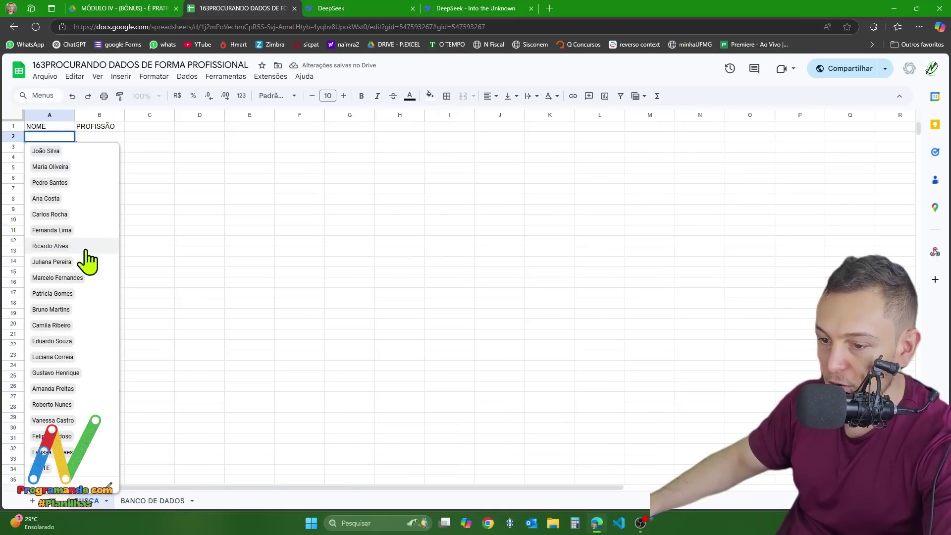
left_click(396, 335)
Step: Delete the TESTE entry from cell A22 of the BANCO DE DADOS sheet
left_click(144, 501)
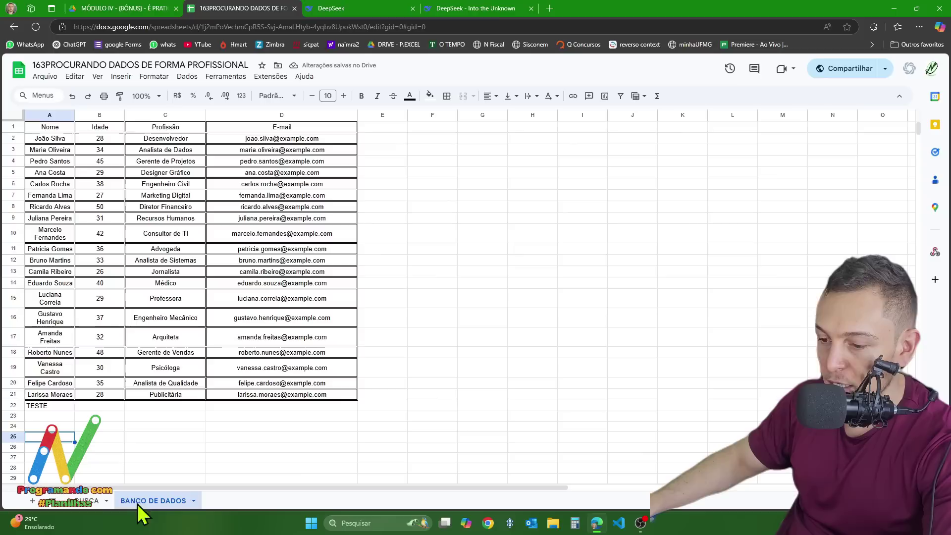
left_click(54, 405)
key("Delete")
left_click(208, 437)
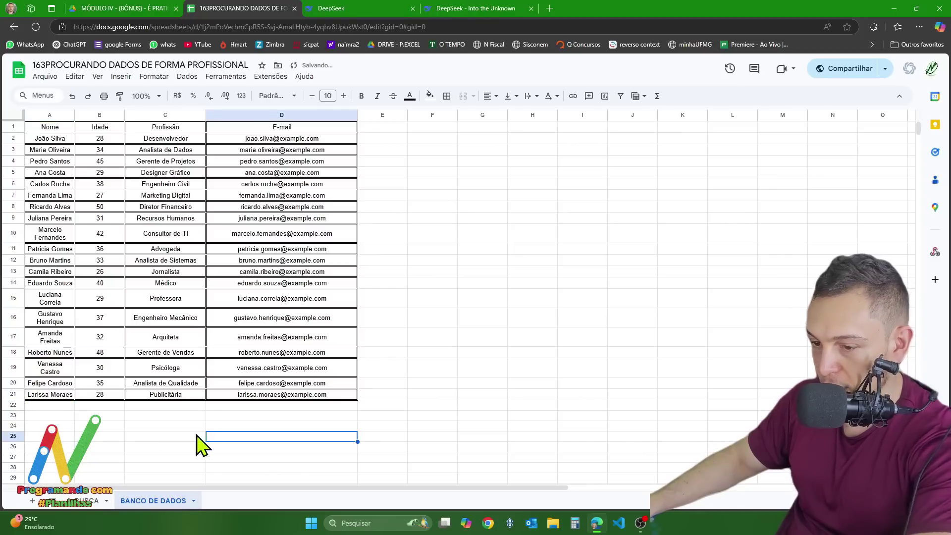
Step: Choose the first name in the dropdown of BUSCA cell A2 and widen columns A and B
left_click(90, 501)
left_click(45, 138)
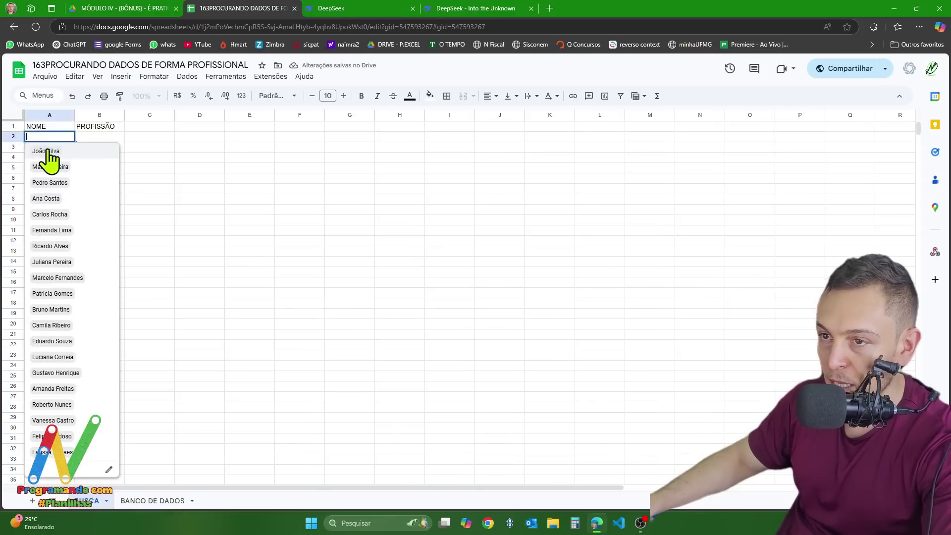
left_click(48, 156)
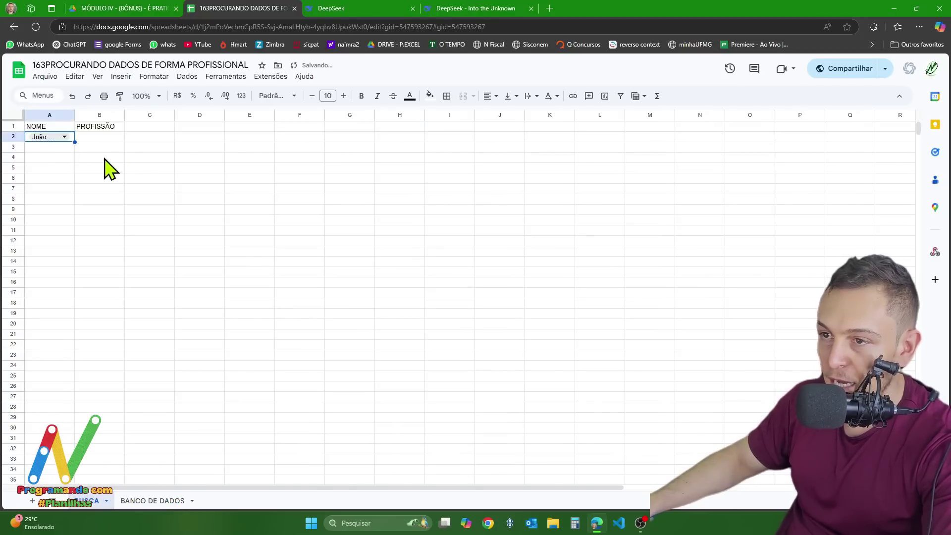
left_click_drag(75, 116, 254, 116)
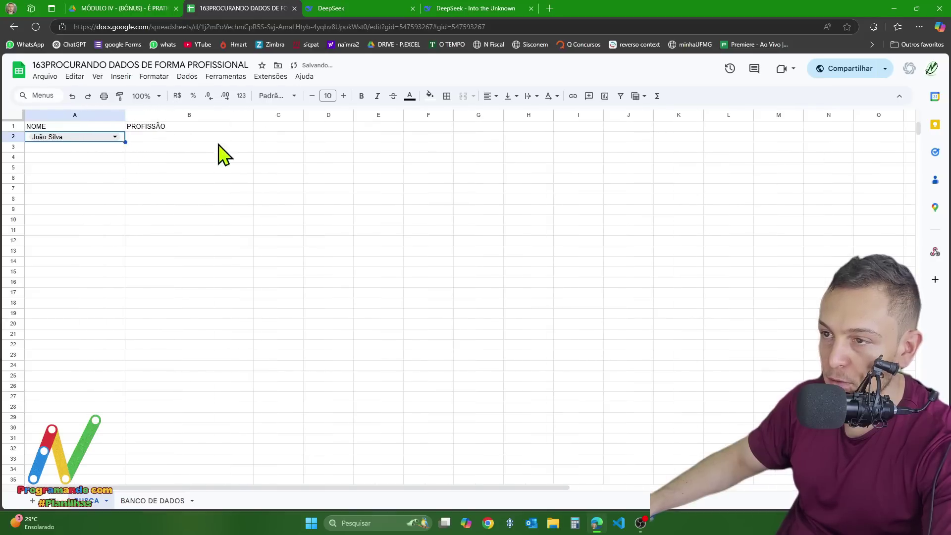
Step: Copy the formatting of header cells A1:D1 in BANCO DE DADOS onto rows 1 to 30 of the BUSCA sheet
left_click(170, 138)
left_click_drag(52, 127, 191, 412)
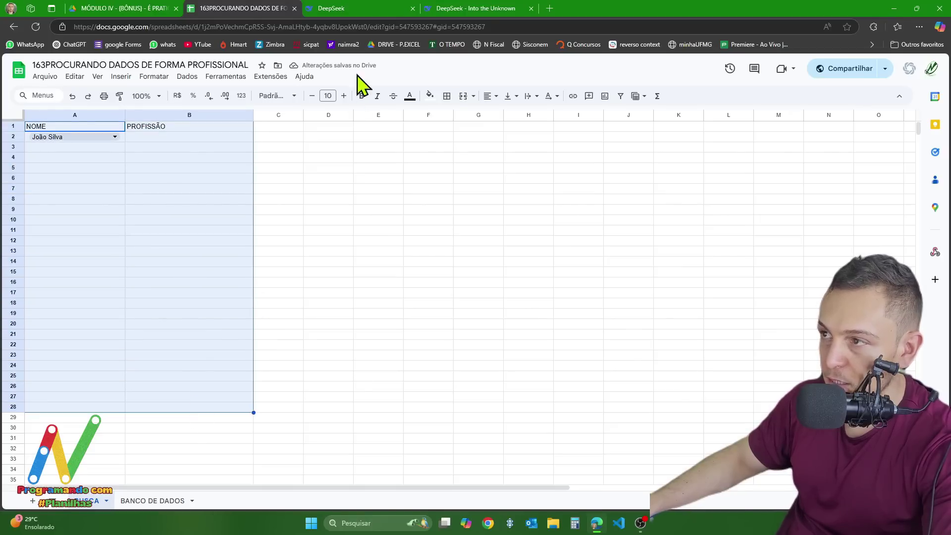
left_click(136, 500)
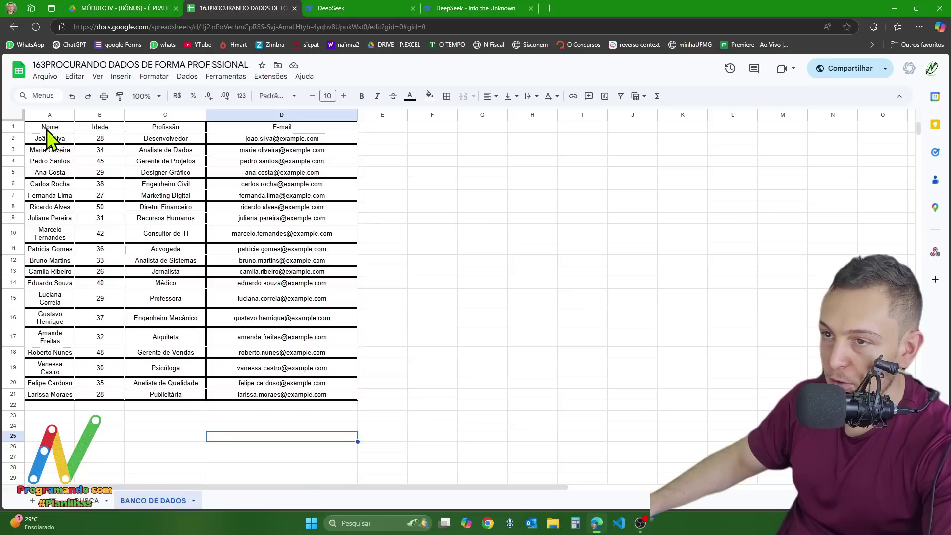
left_click_drag(47, 130, 251, 131)
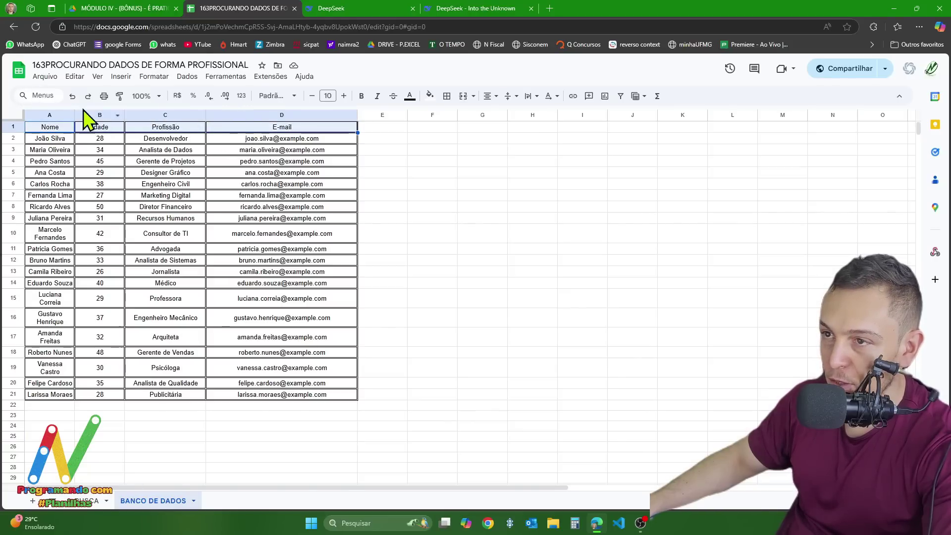
left_click(119, 95)
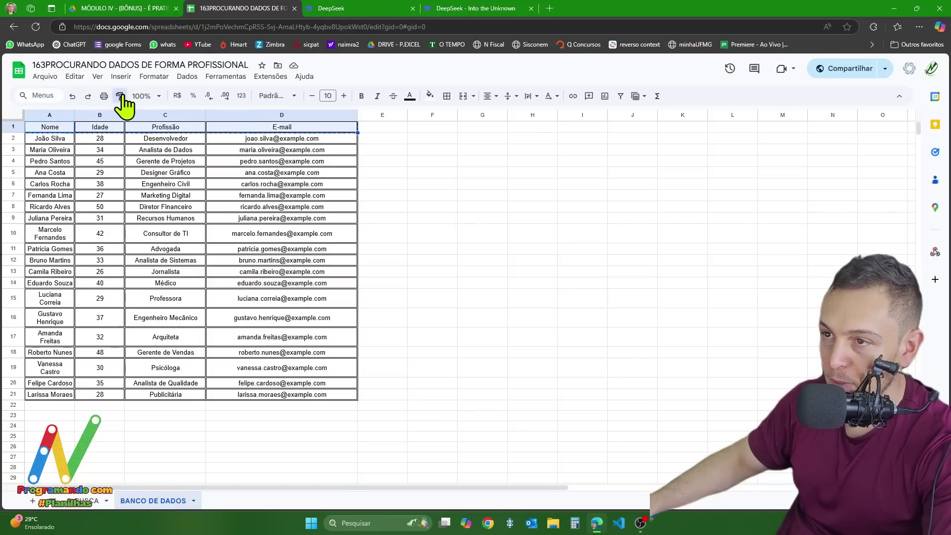
left_click(89, 502)
mouse_move(32, 128)
left_mouse_down()
mouse_move(154, 156)
mouse_move(192, 431)
mouse_move(201, 441)
left_mouse_up()
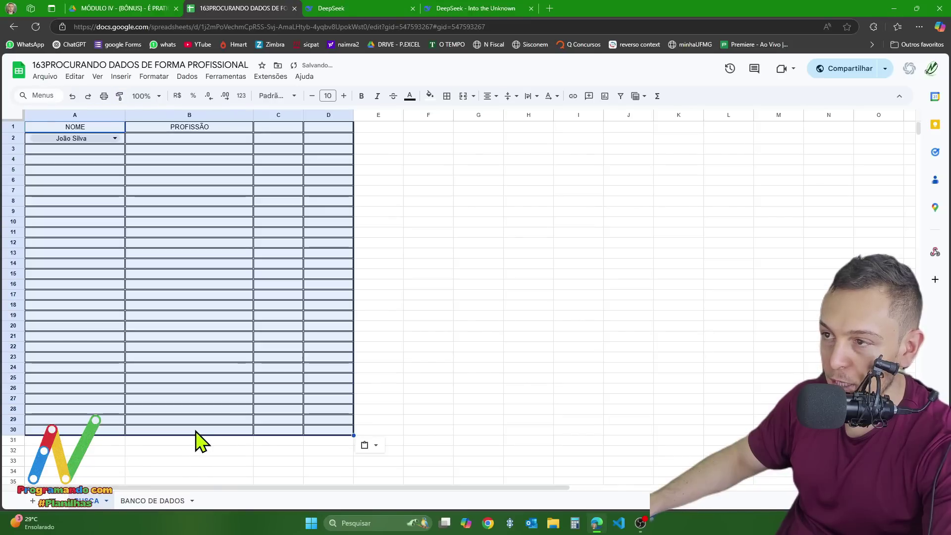
left_click_drag(608, 338, 594, 328)
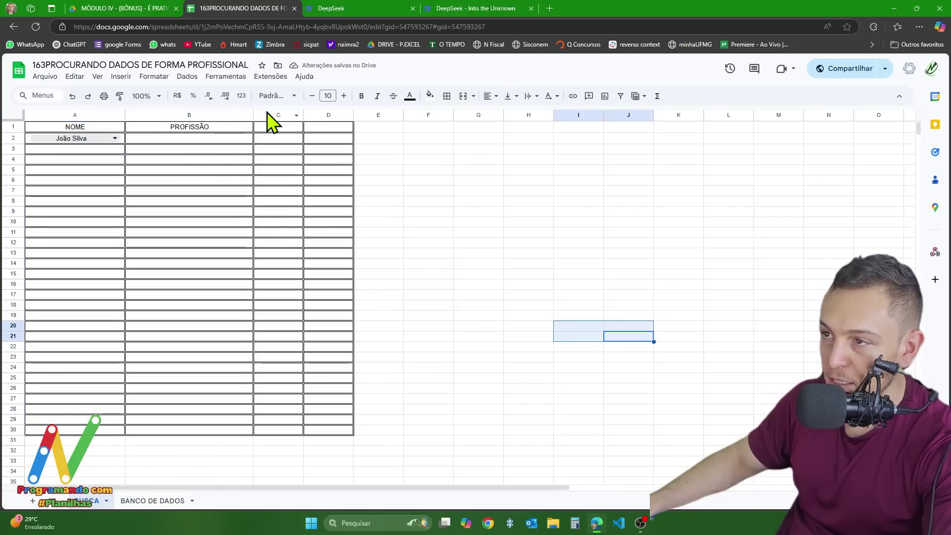
Step: Delete columns C and D from the BUSCA sheet
left_click(263, 114)
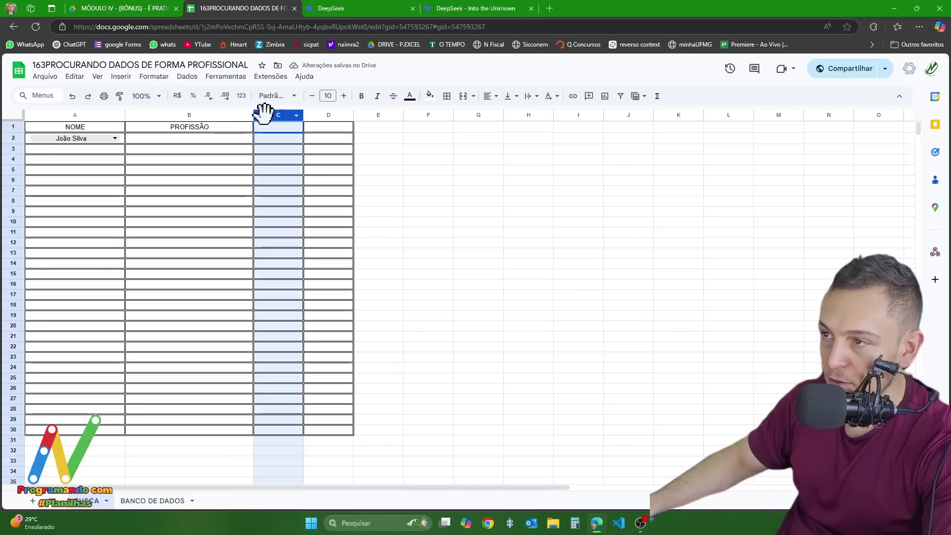
left_click(325, 111, "shift")
right_click(278, 113)
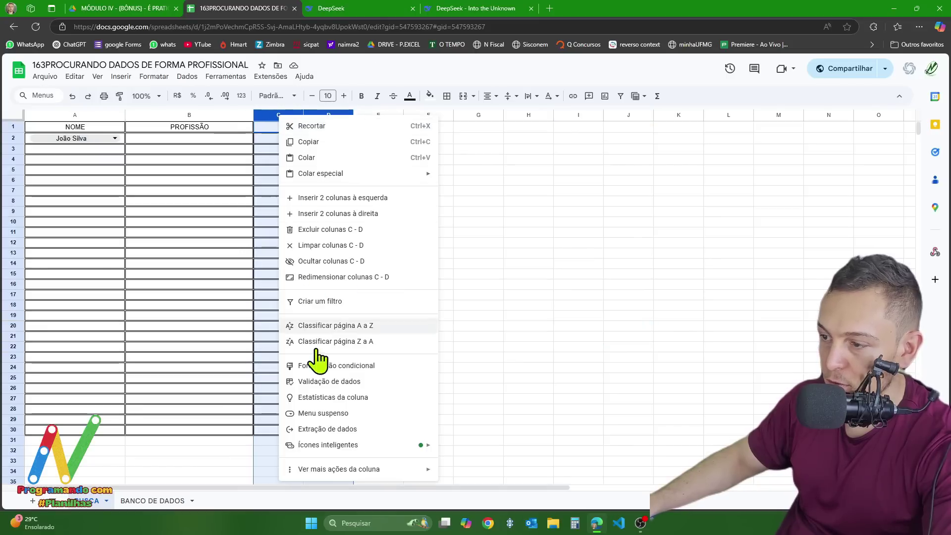
left_click(318, 233)
Step: Set the text in columns A and B of BUSCA to font size 12 and bold
left_click_drag(67, 116, 173, 119)
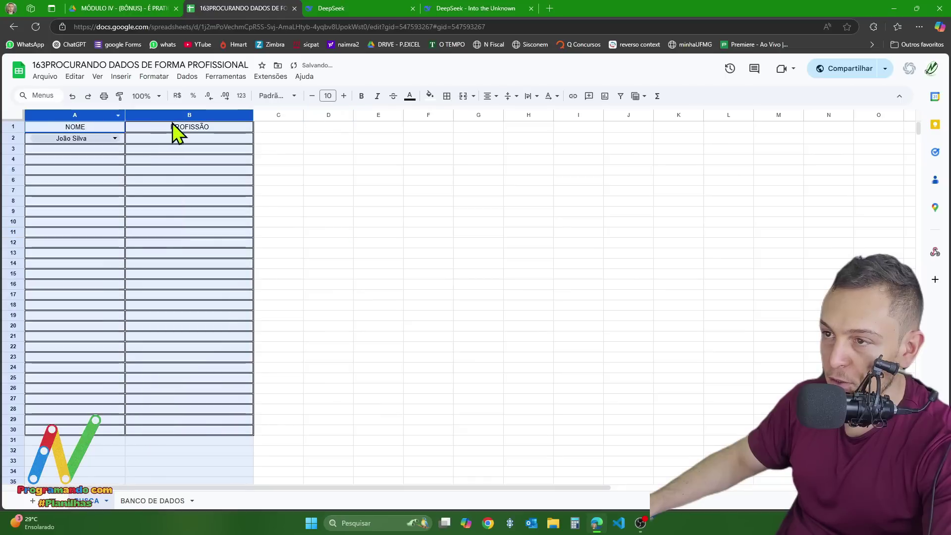
left_click(344, 96)
left_click(344, 97)
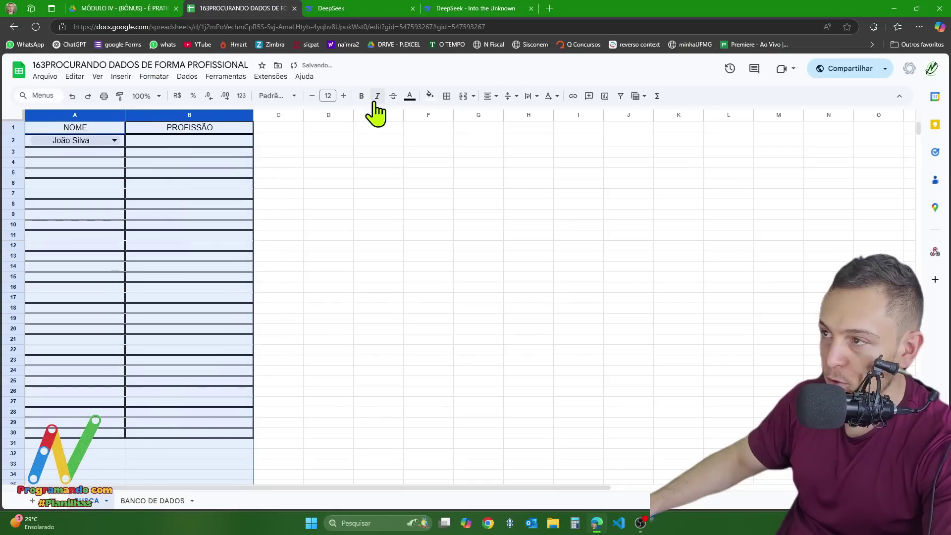
left_click(361, 96)
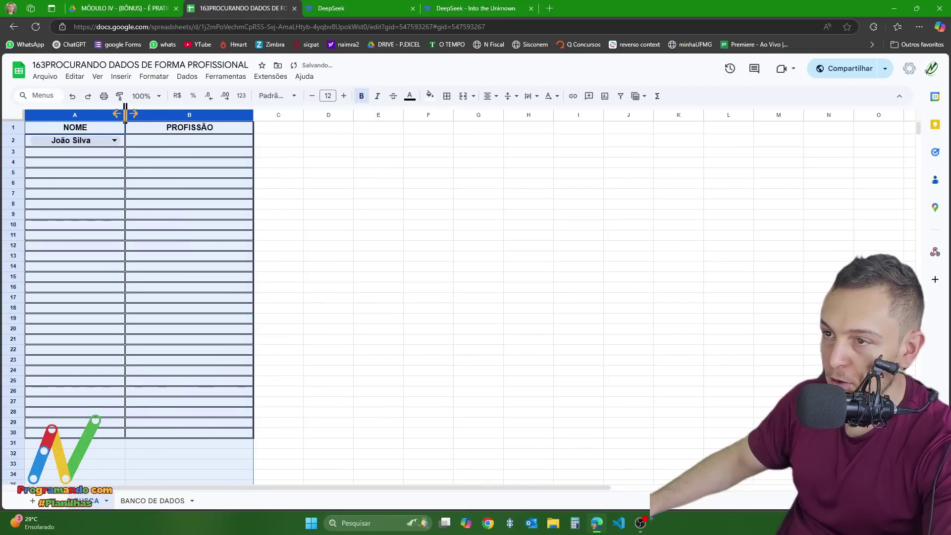
Step: Widen columns A and B of the BUSCA sheet equally
left_click_drag(125, 114, 161, 117)
left_click_drag(298, 118, 317, 121)
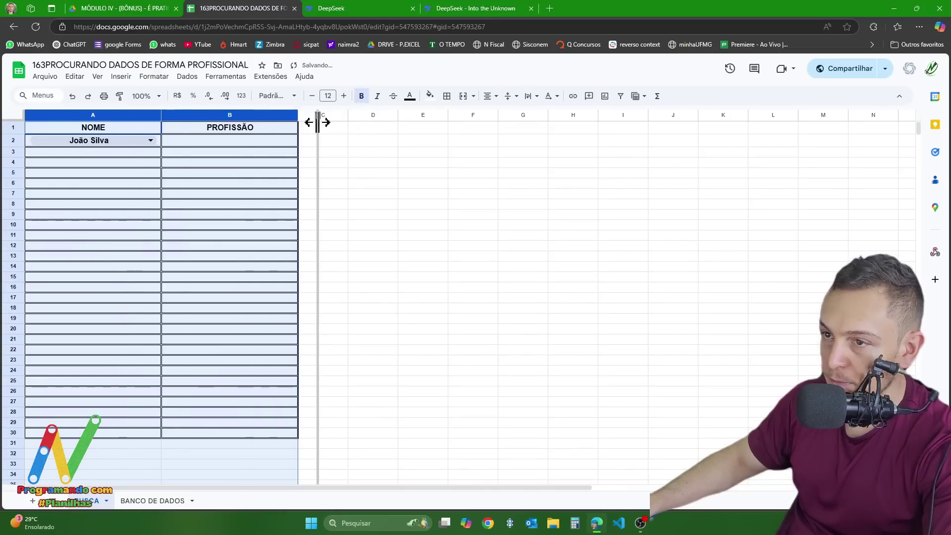
left_click(308, 184)
left_click(264, 141)
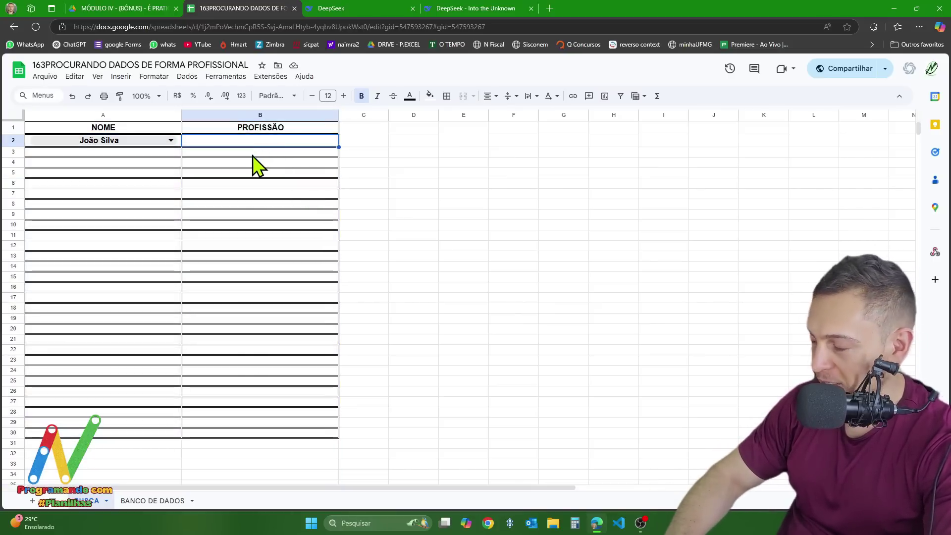
type("=PROC")
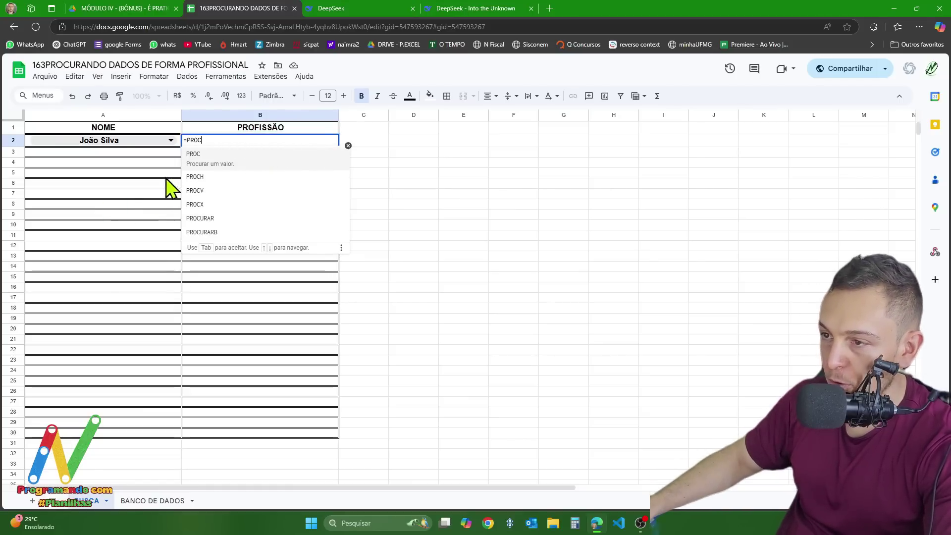
left_click(198, 190)
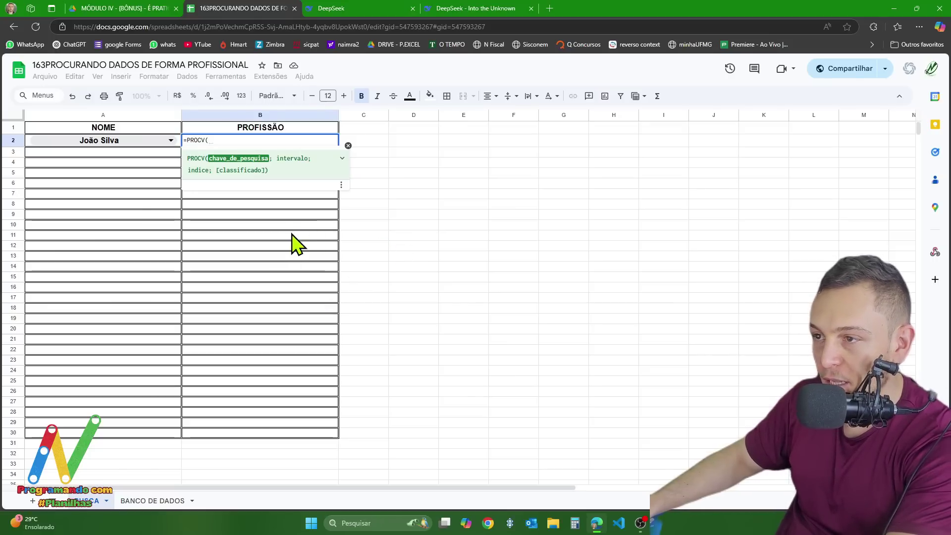
key("BackSpace")
key("BackSpace")
key("BackSpace")
key("BackSpace")
key("BackSpace")
key("BackSpace")
key("BackSpace")
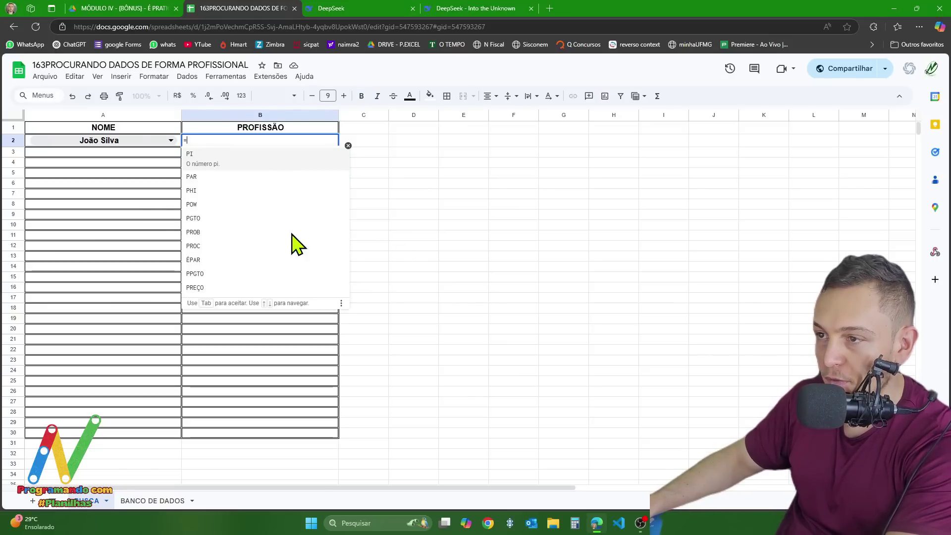
left_click(372, 196)
Step: Review the spreadsheet's locale and function-name language settings, and save them without changes
left_click(45, 77)
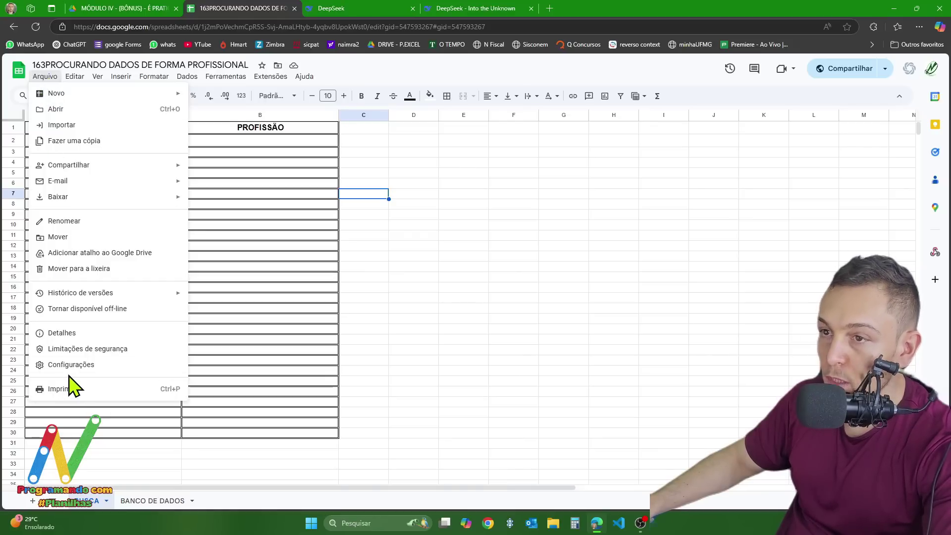
left_click(71, 366)
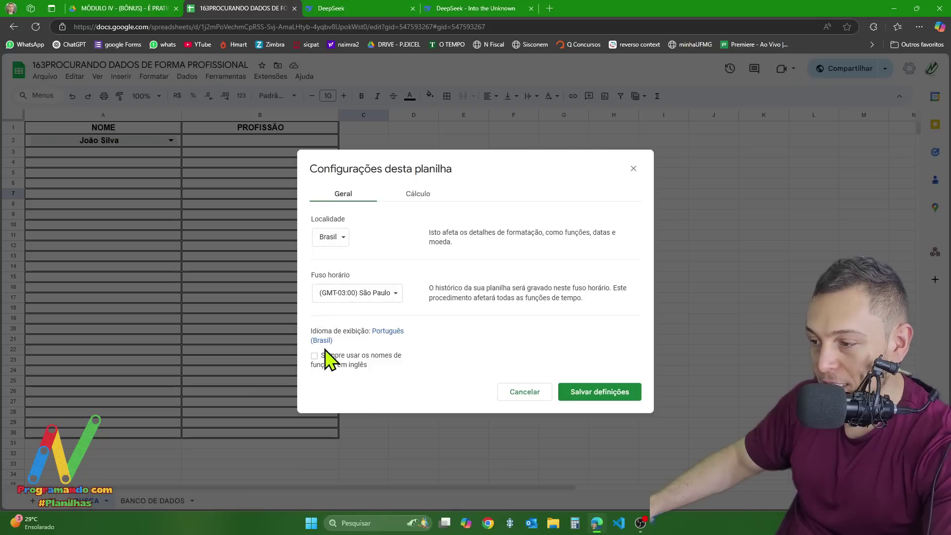
left_click(599, 402)
left_click(236, 257)
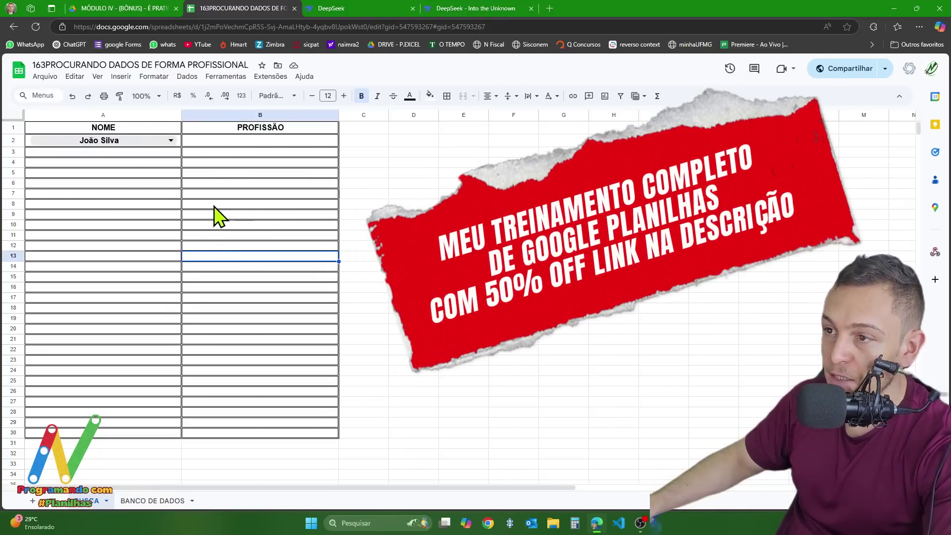
Step: Enter the formula =PROCV(A2;'BANCO DE DADOS'!A:D;3;0) in cell B2 of the BUSCA sheet
left_click(213, 141)
type("=PROCV")
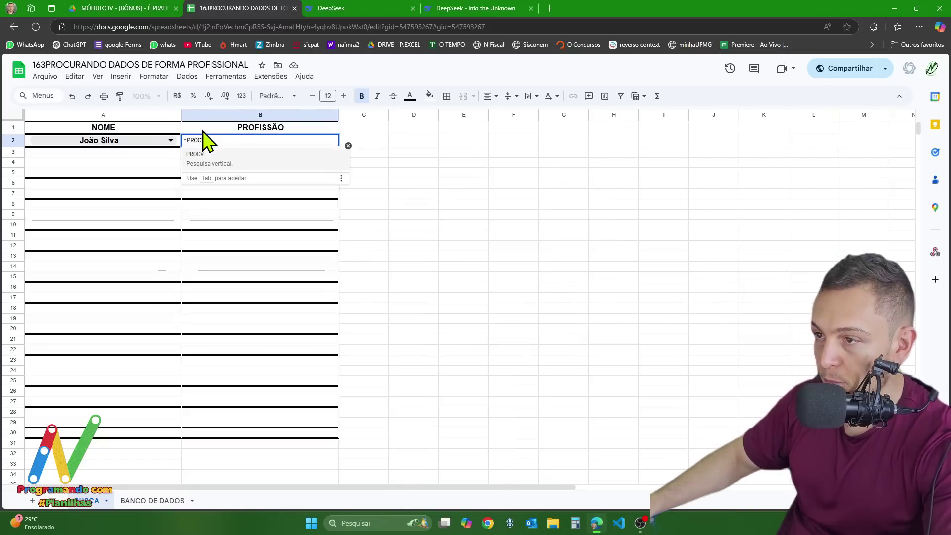
left_click(220, 158)
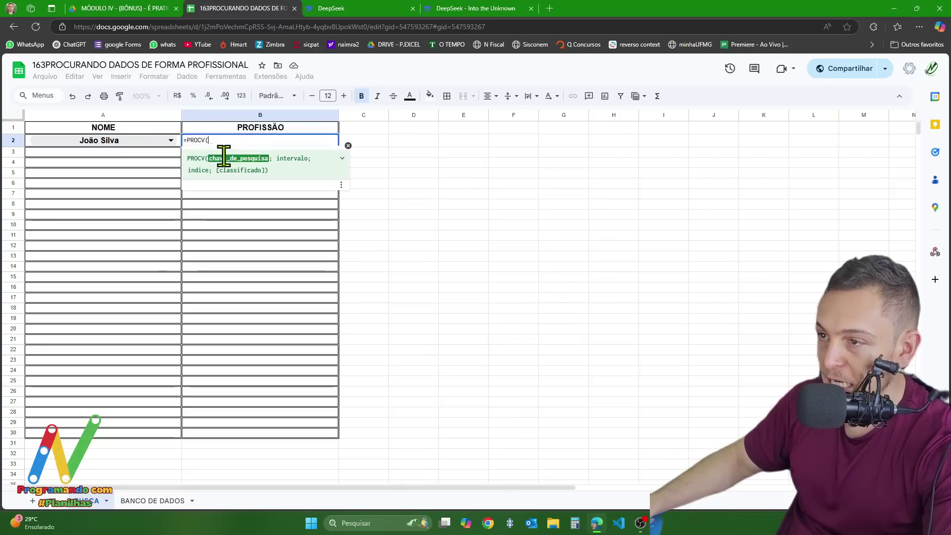
left_click(52, 145)
type(";")
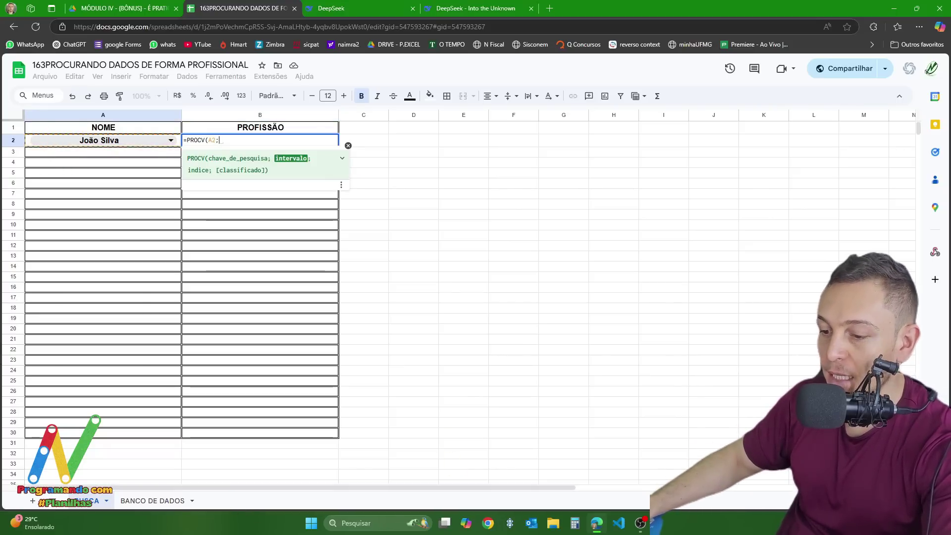
left_click(154, 502)
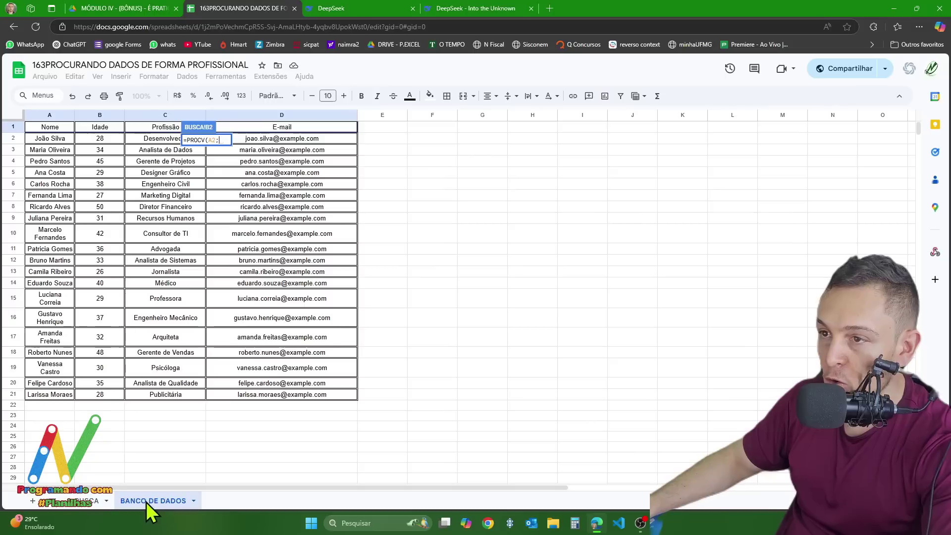
left_click_drag(43, 117, 286, 177)
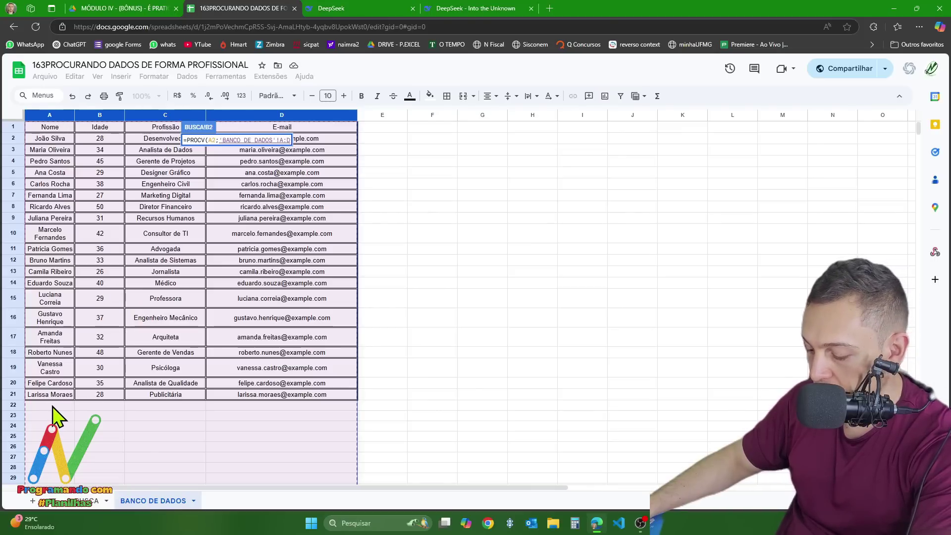
type(";")
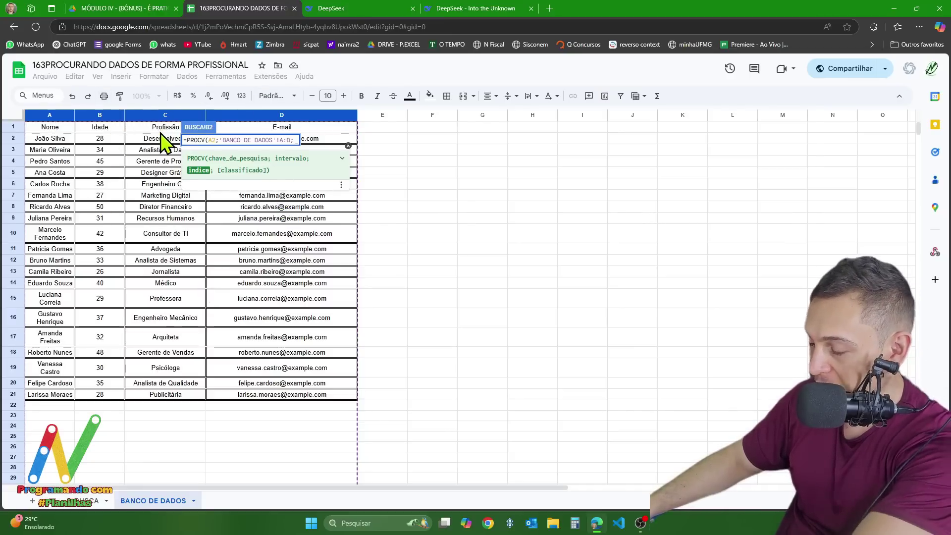
type("3")
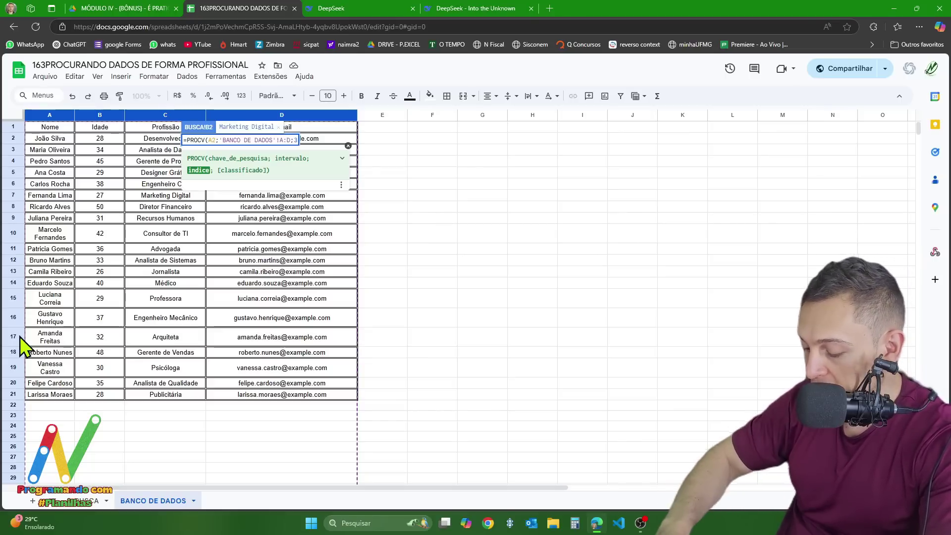
type(";")
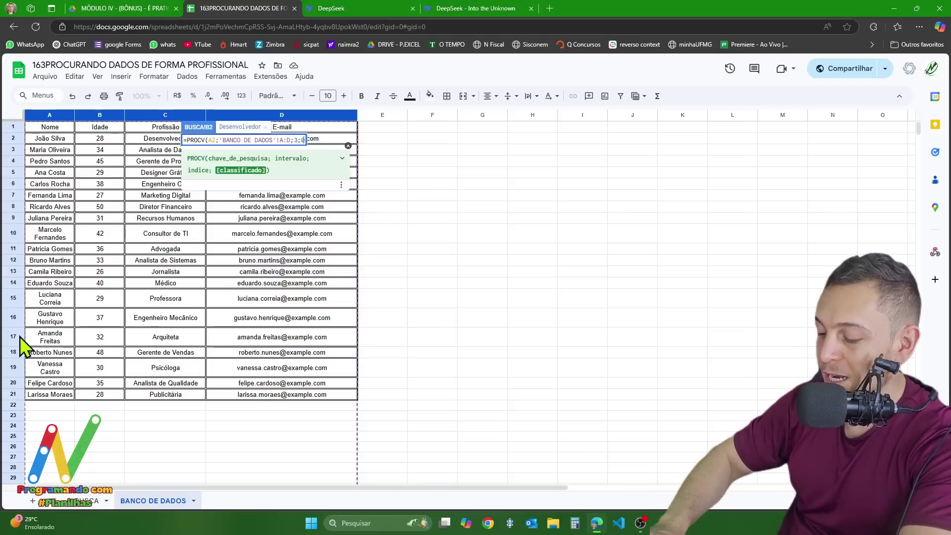
type("0)")
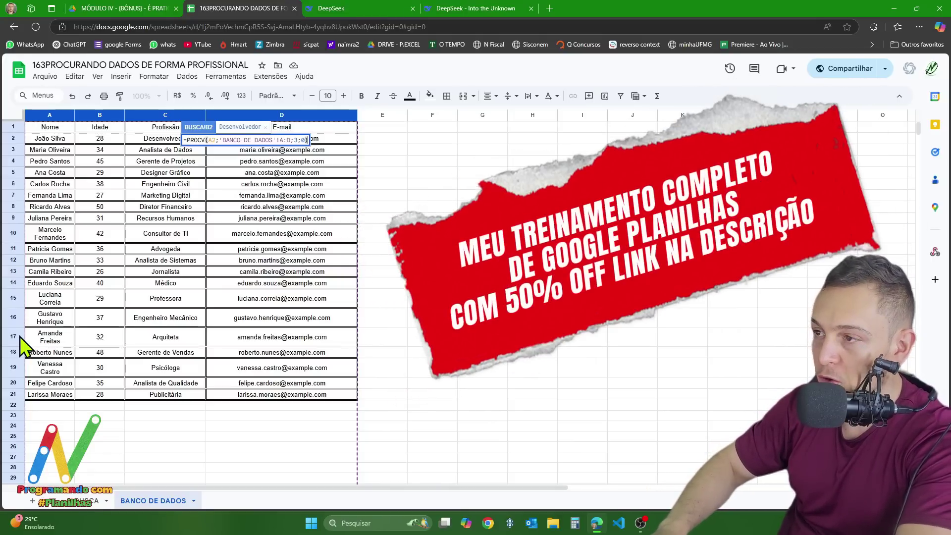
key("Return")
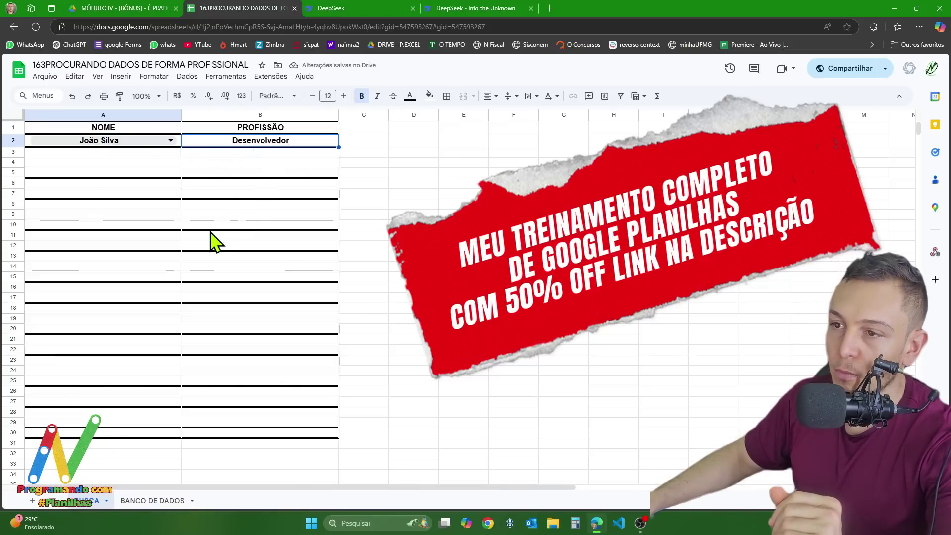
Step: Clear the name chosen in the dropdown of BUSCA cell A2
left_click(120, 141)
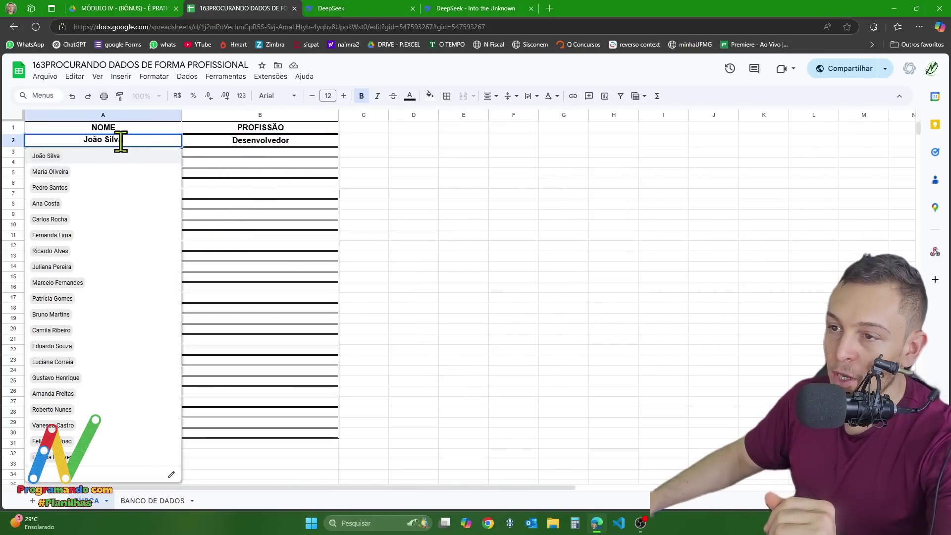
left_click_drag(122, 142, 16, 125)
key("Delete")
left_click(361, 248)
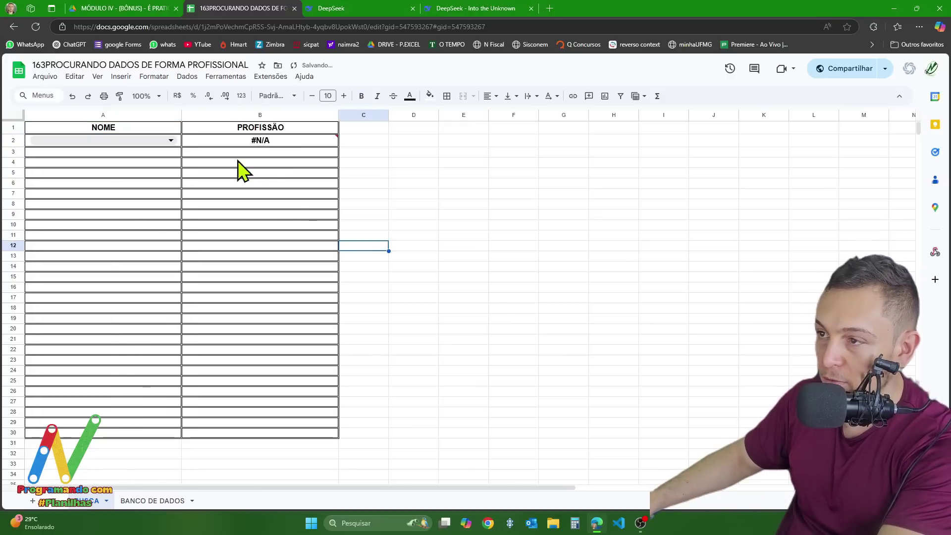
Step: Delete the PROCV formula from cell B2 of the BUSCA sheet
left_click(268, 143)
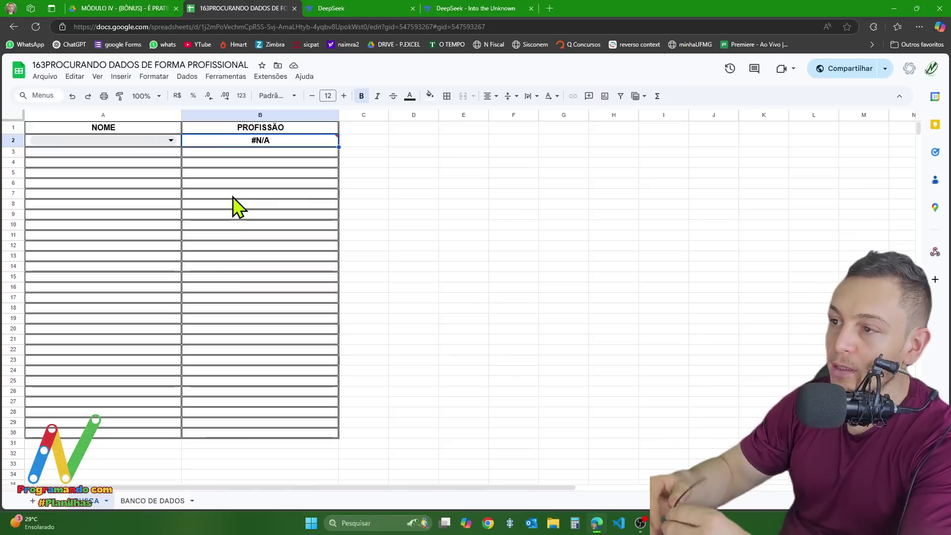
double_click(259, 141)
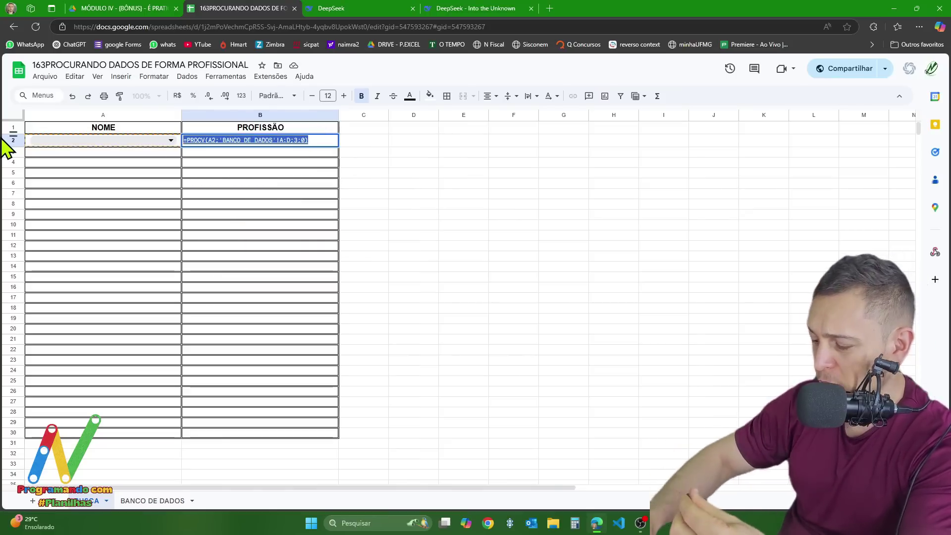
key("BackSpace")
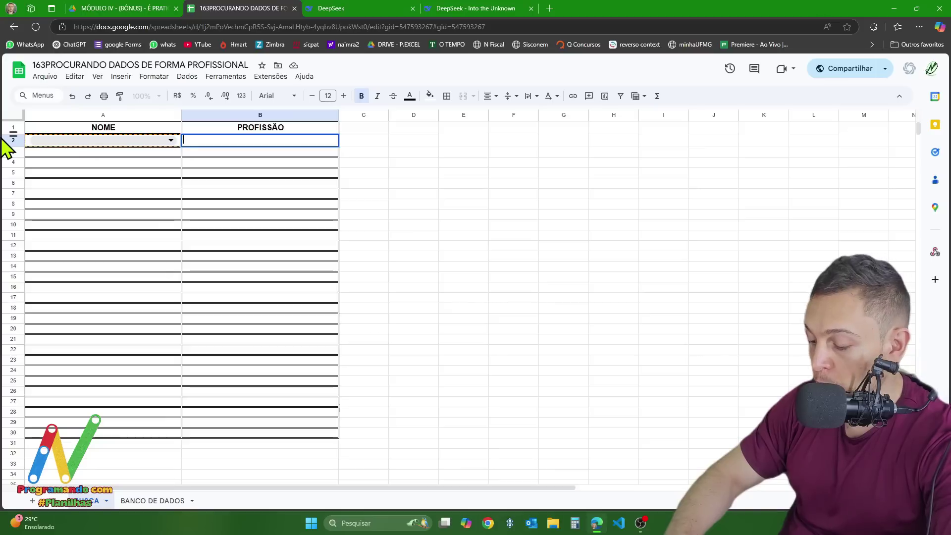
type("=PROC")
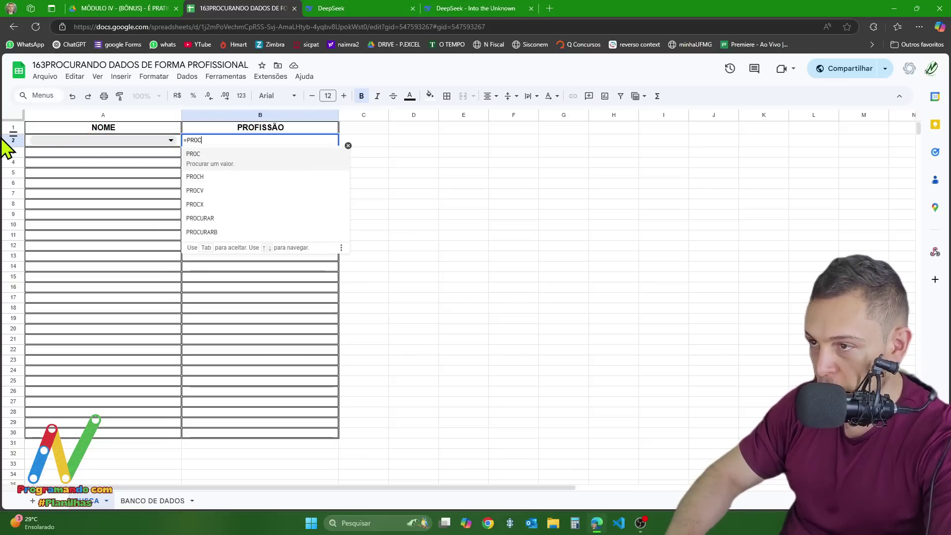
type("X")
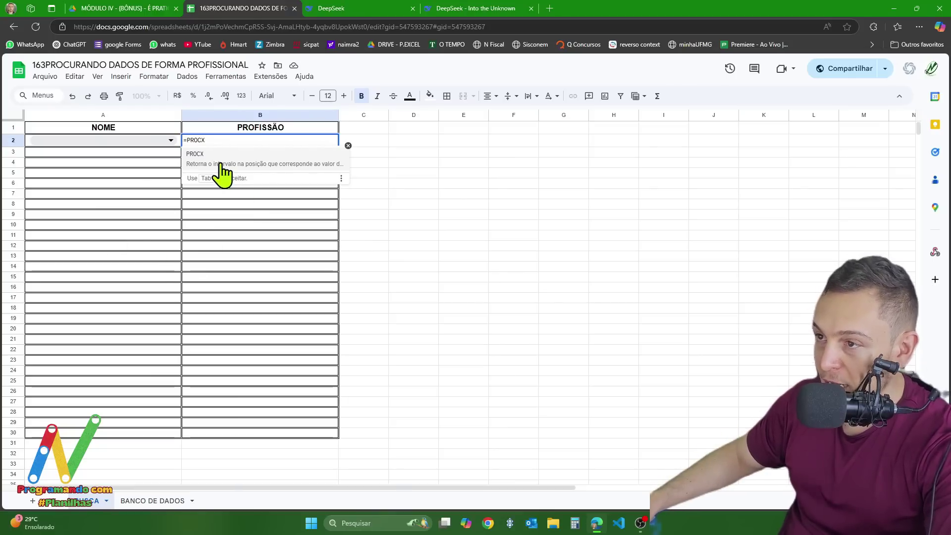
left_click(198, 141)
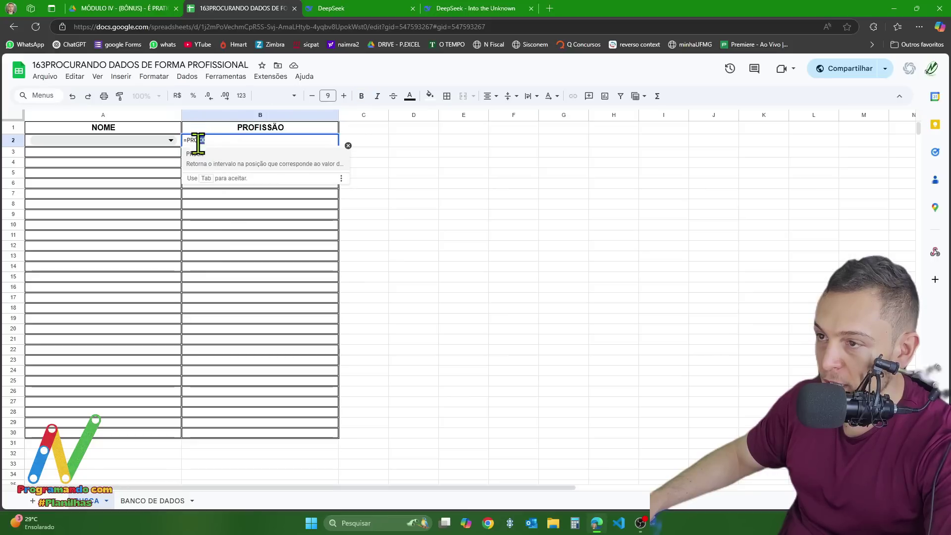
key("BackSpace")
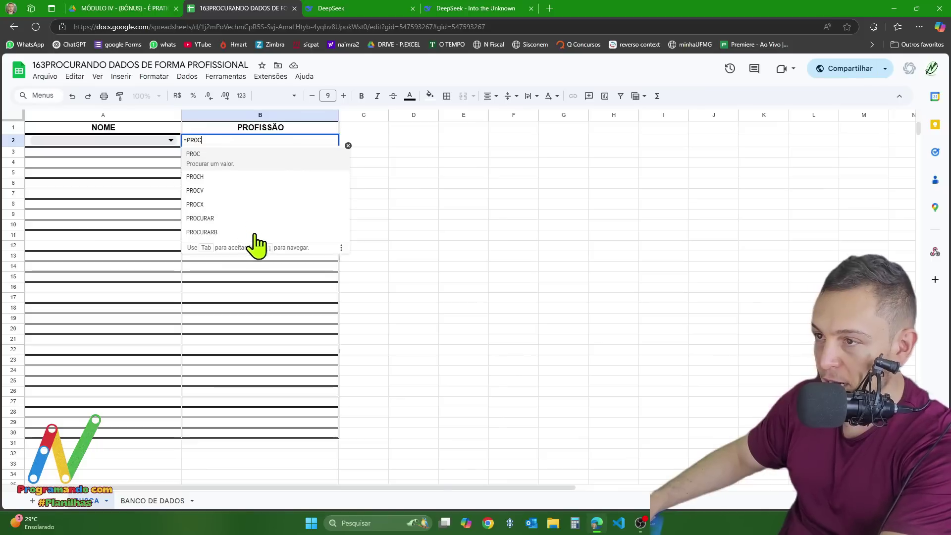
key("Escape")
left_click(421, 247)
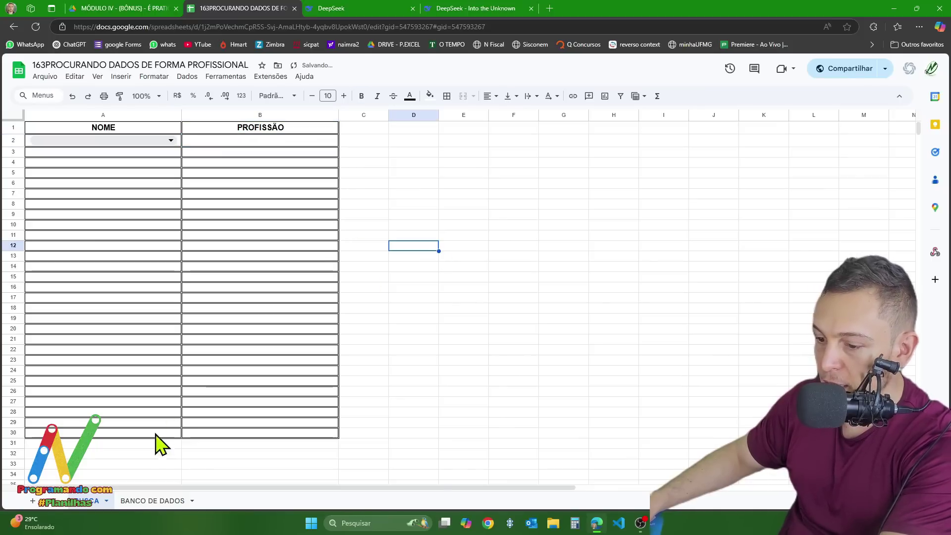
Step: Examine in the BANCO DE DADOS sheet how the Nome column lines up with the Profissão column and the rest of each row
left_click(144, 501)
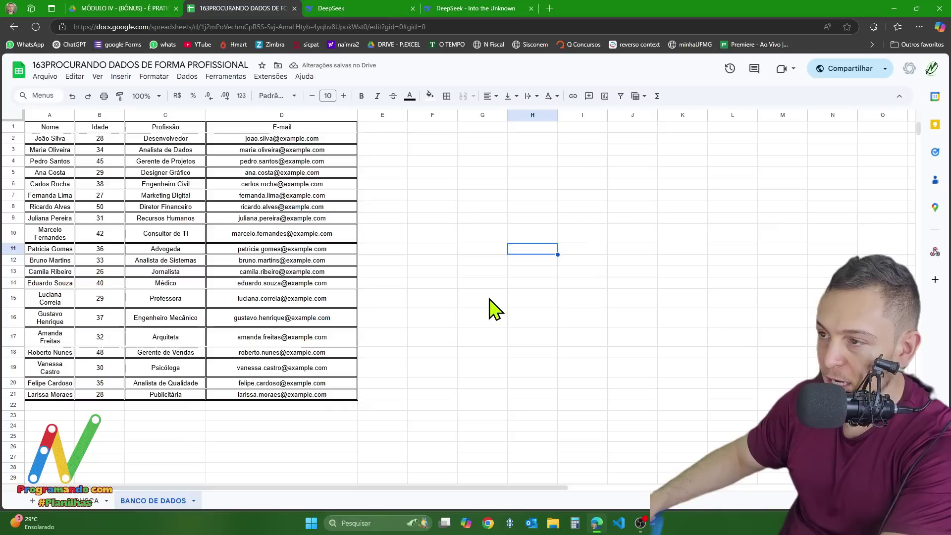
left_click_drag(52, 128, 52, 395)
left_click(139, 416)
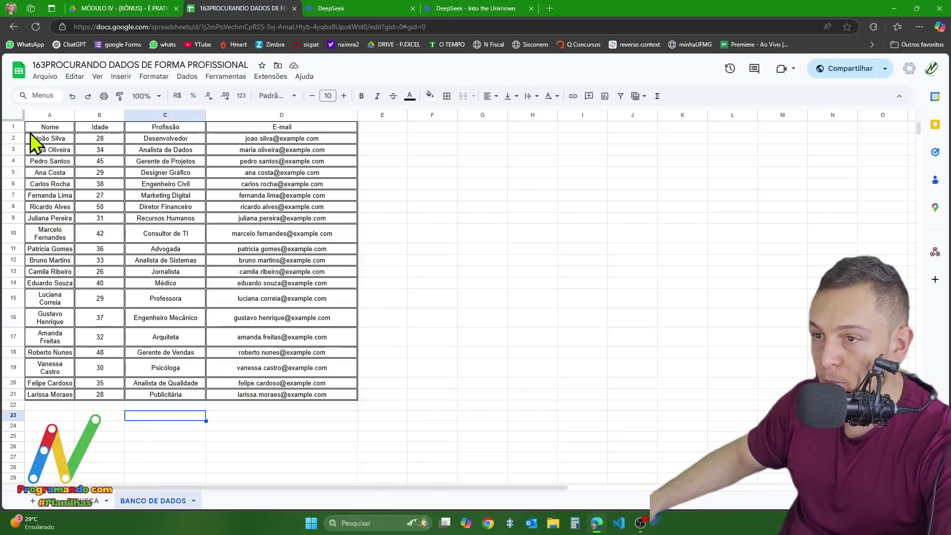
left_click_drag(31, 127, 23, 396)
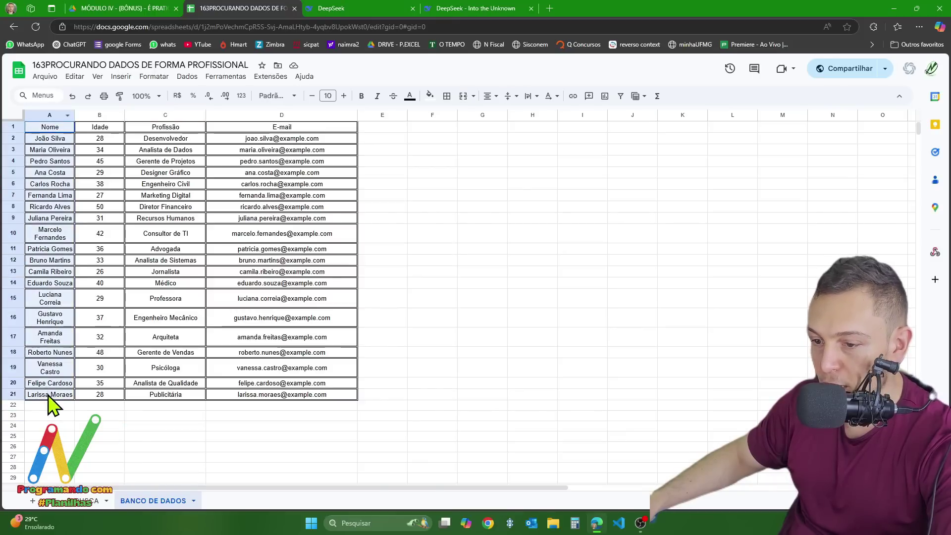
left_click(251, 347)
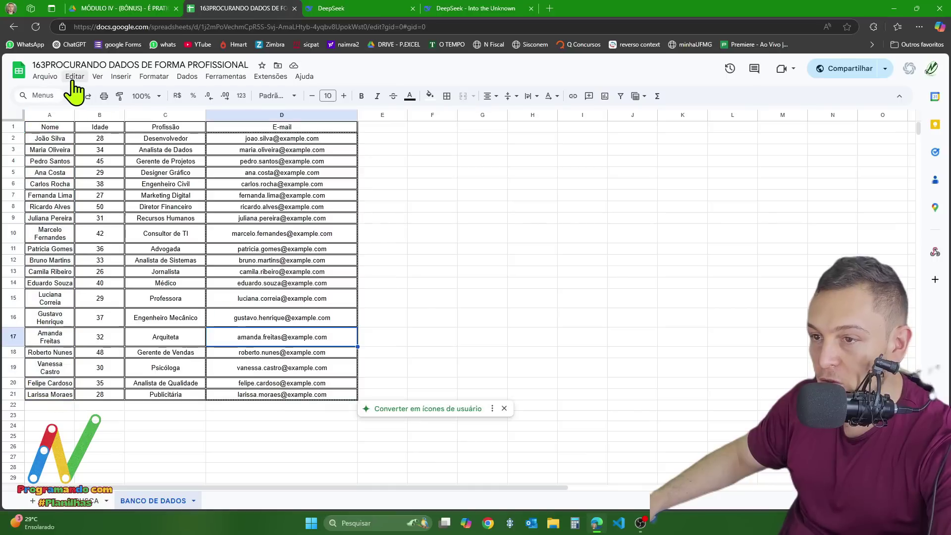
left_click(50, 141)
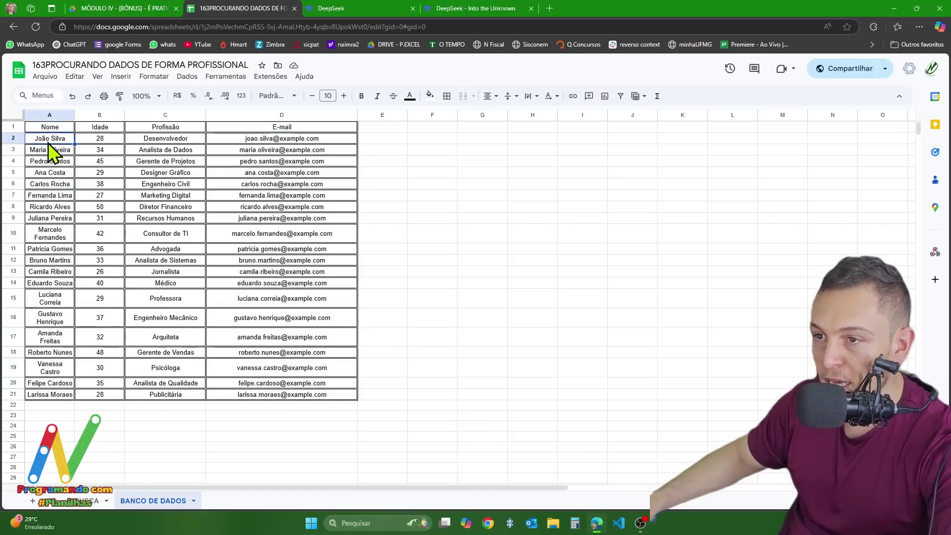
left_click(152, 139)
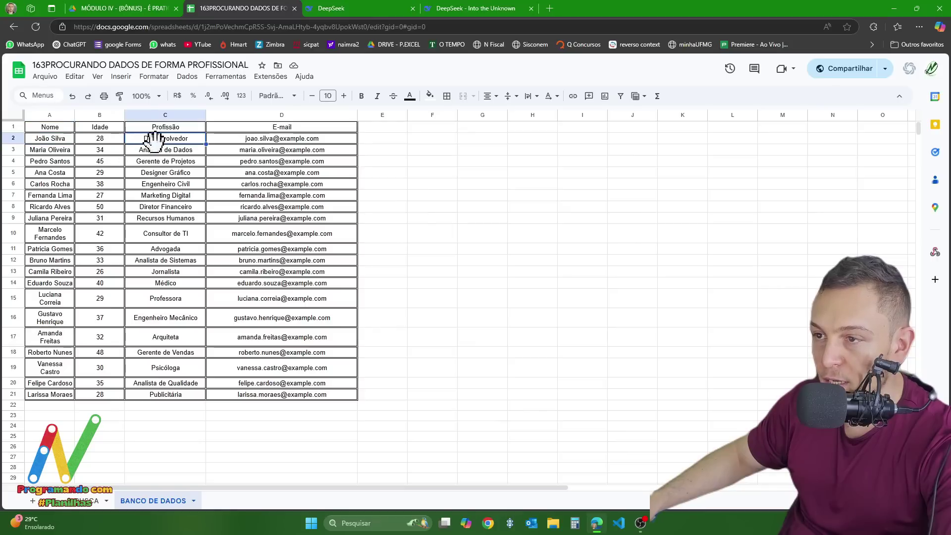
left_click(43, 249)
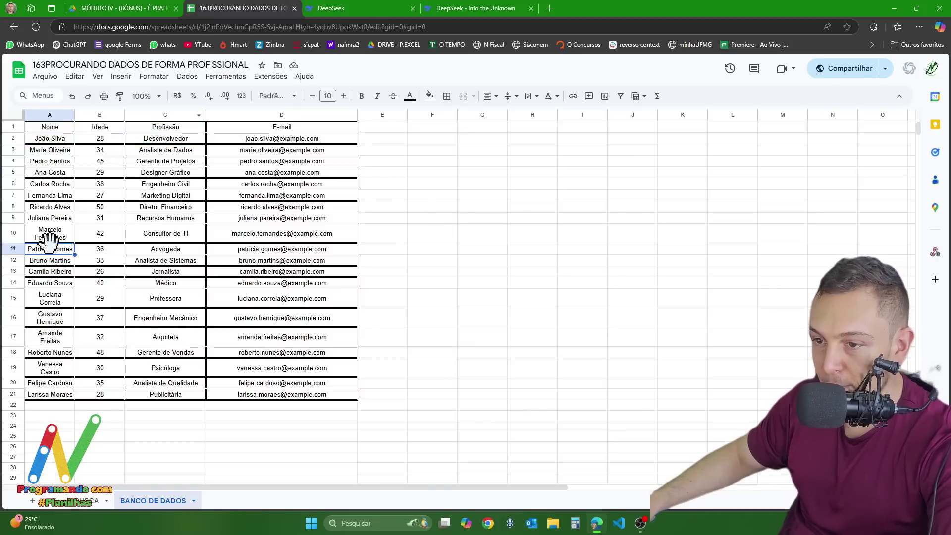
left_click(160, 252)
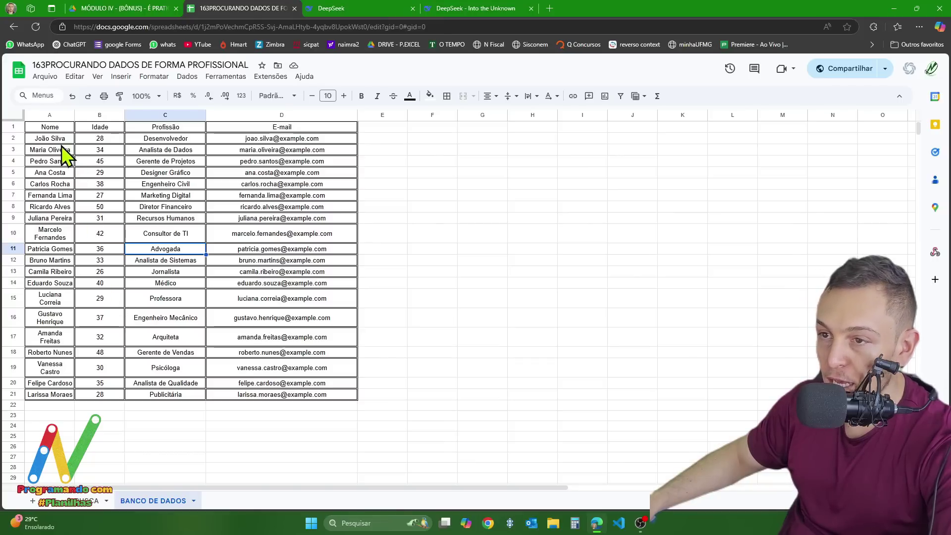
left_click_drag(52, 140, 341, 140)
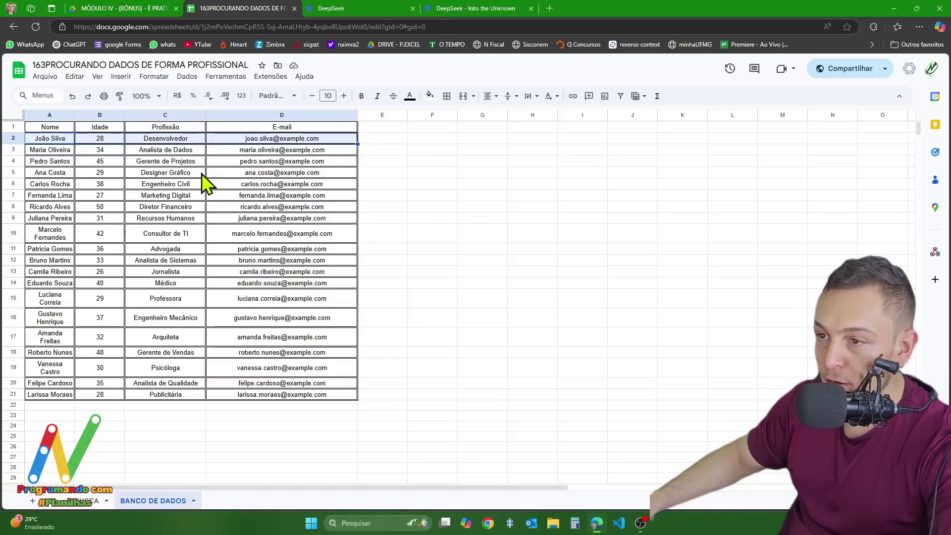
left_click(158, 303)
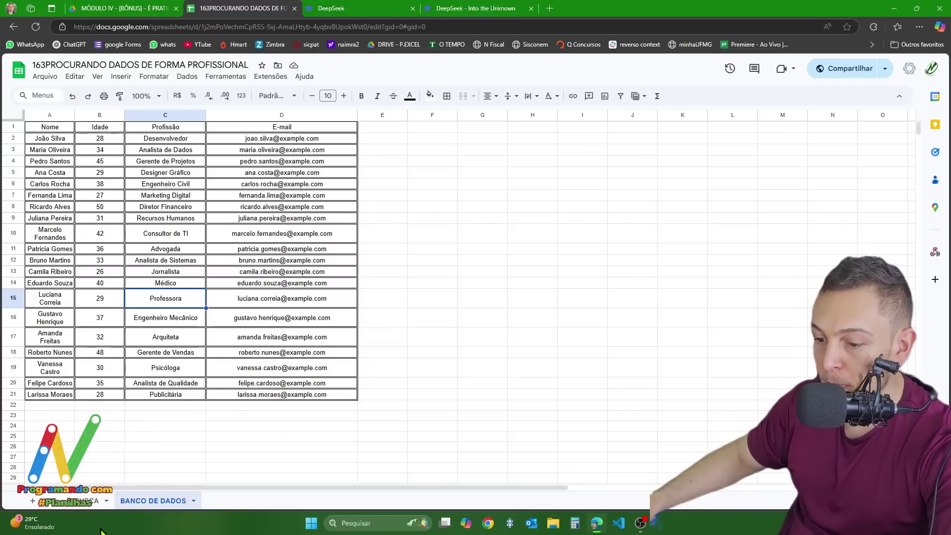
Step: Begin a PROCX formula in cell B2 of the BUSCA sheet with A2 as the search key
left_click(92, 501)
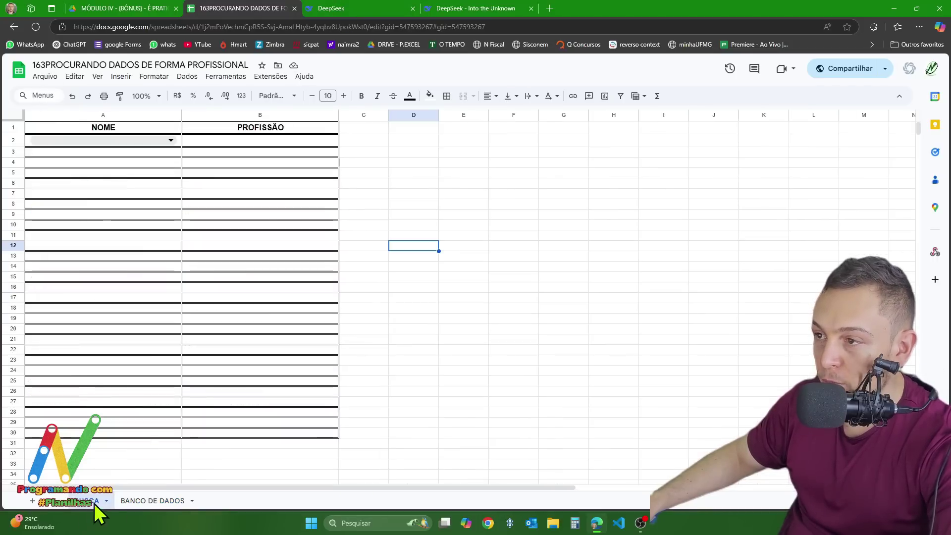
left_click(235, 143)
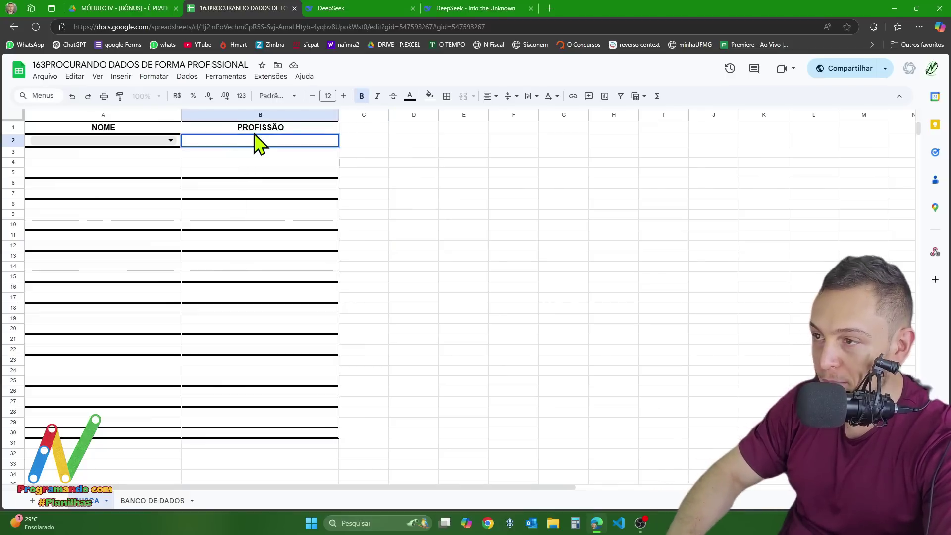
type("=PROC")
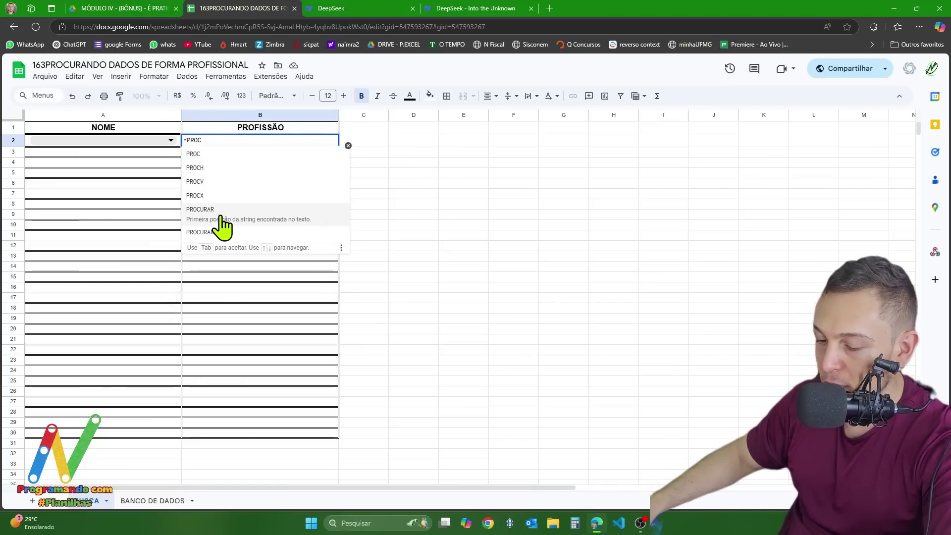
type("X")
left_click(208, 166)
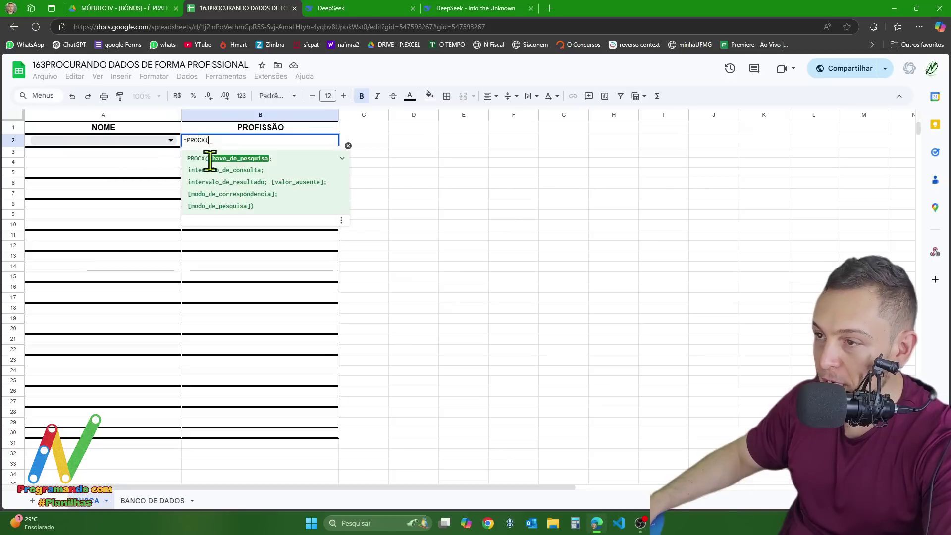
left_click(124, 144)
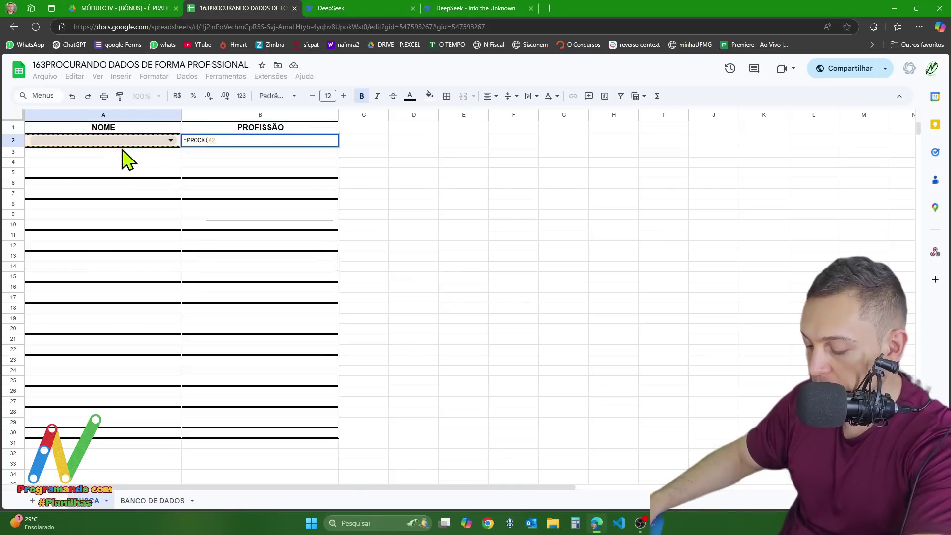
type(";")
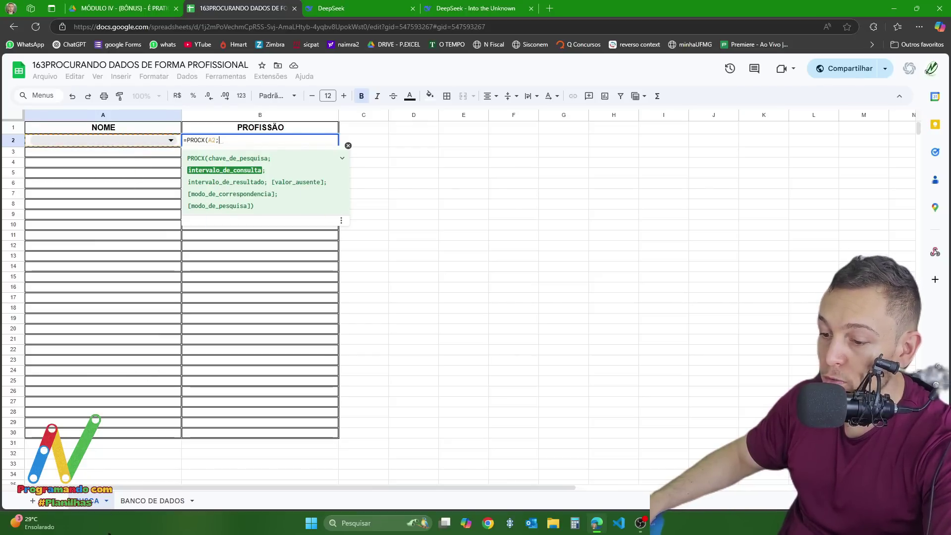
Step: Set the PROCX lookup range to 'BANCO DE DADOS'!A:A and the result range to 'BANCO DE DADOS'!C:C
left_click(130, 501)
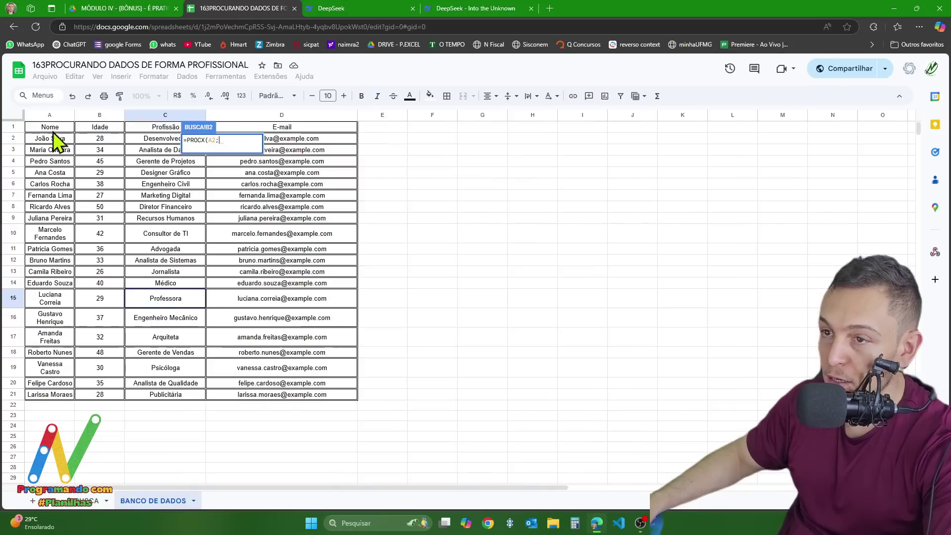
left_click_drag(47, 115, 297, 140)
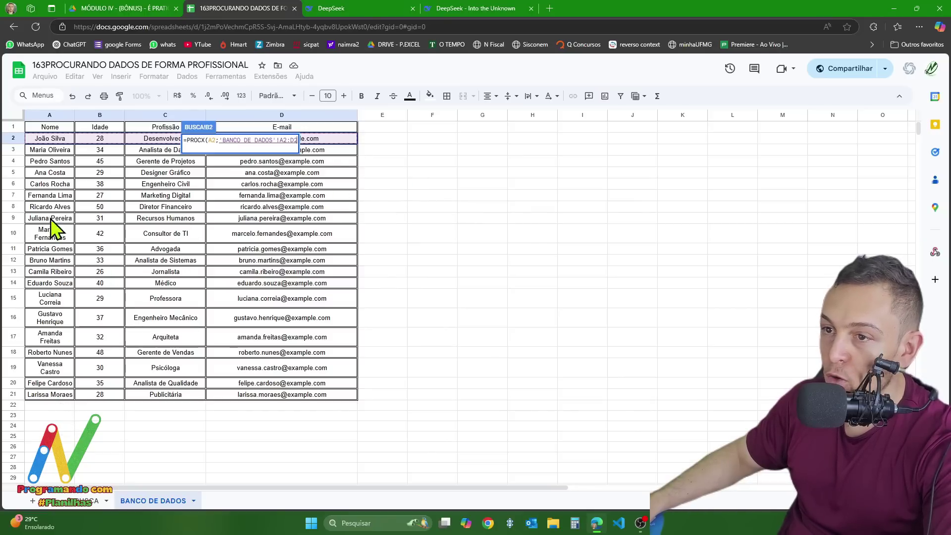
left_click(49, 115)
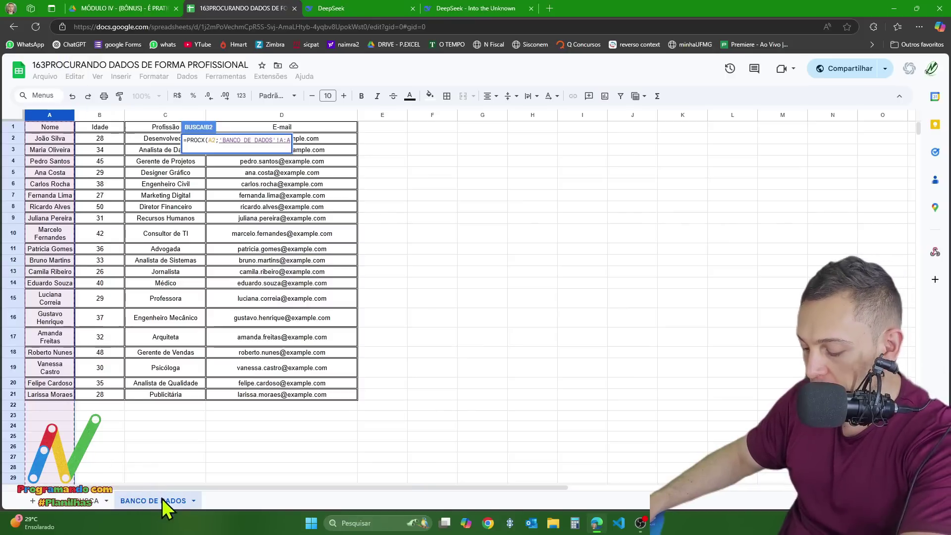
type(";")
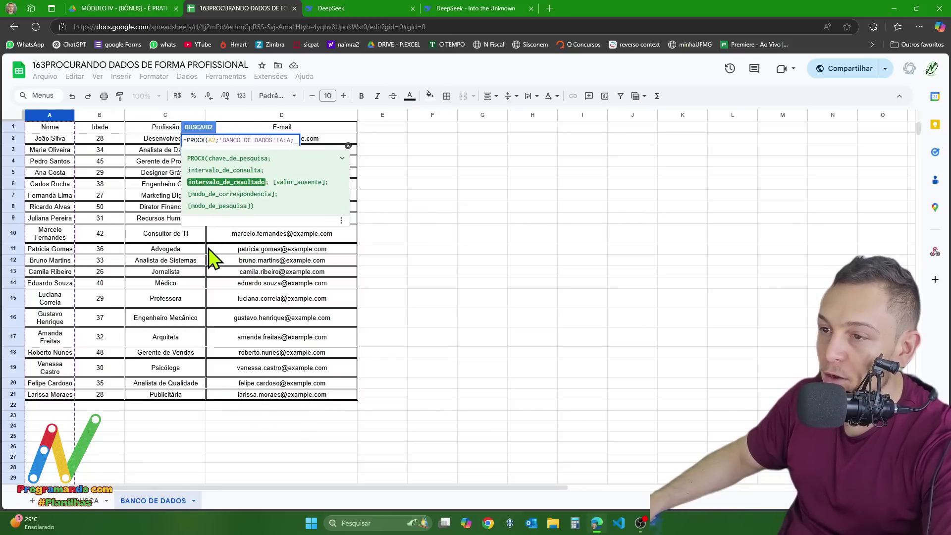
left_click(159, 115)
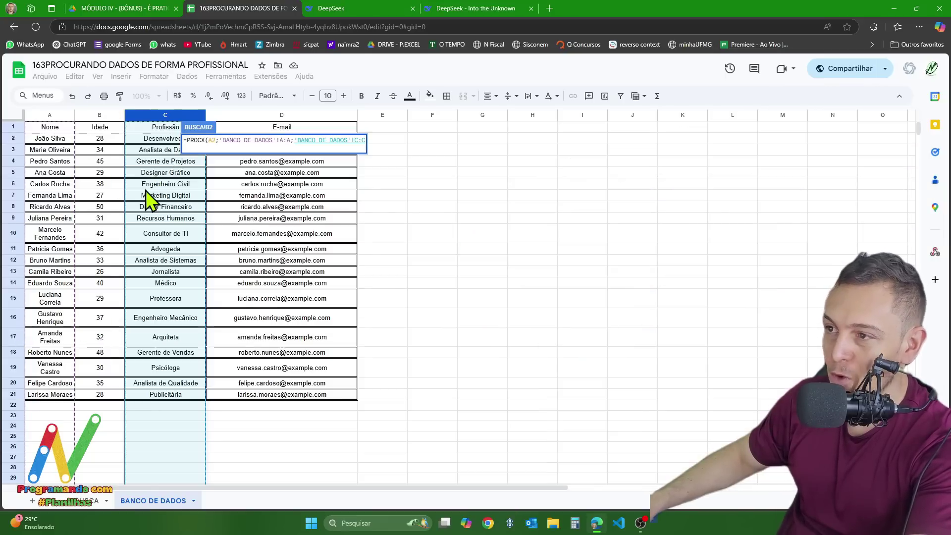
type(";")
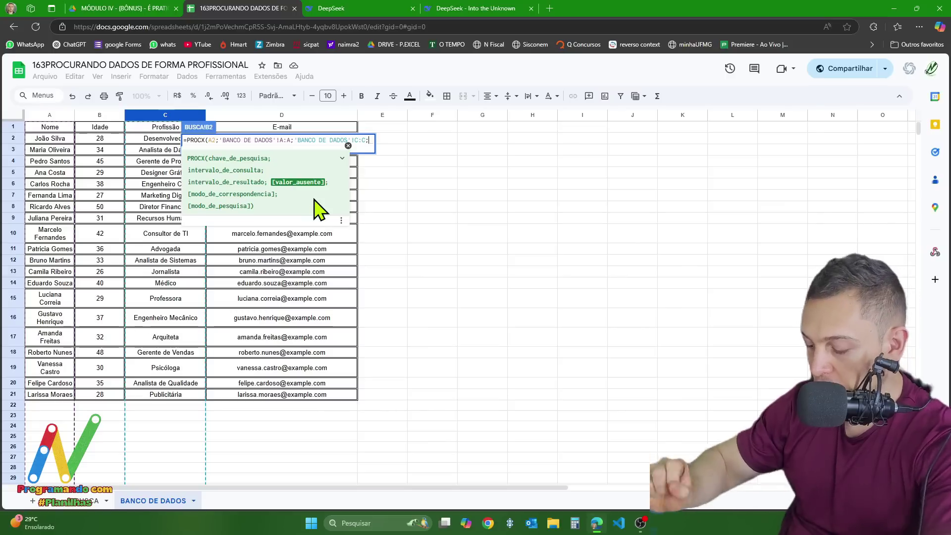
Step: Add "FUNCIONÁRIO NÃO CADASTRADO" as the missing-value argument and complete the PROCX formula without a match mode
type("\"\"")
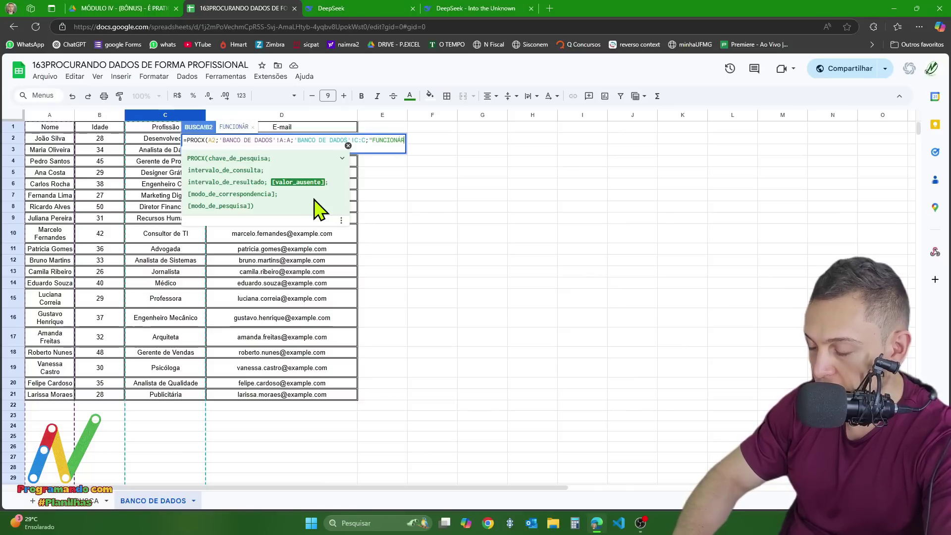
type("NÃO CADASTRADO")
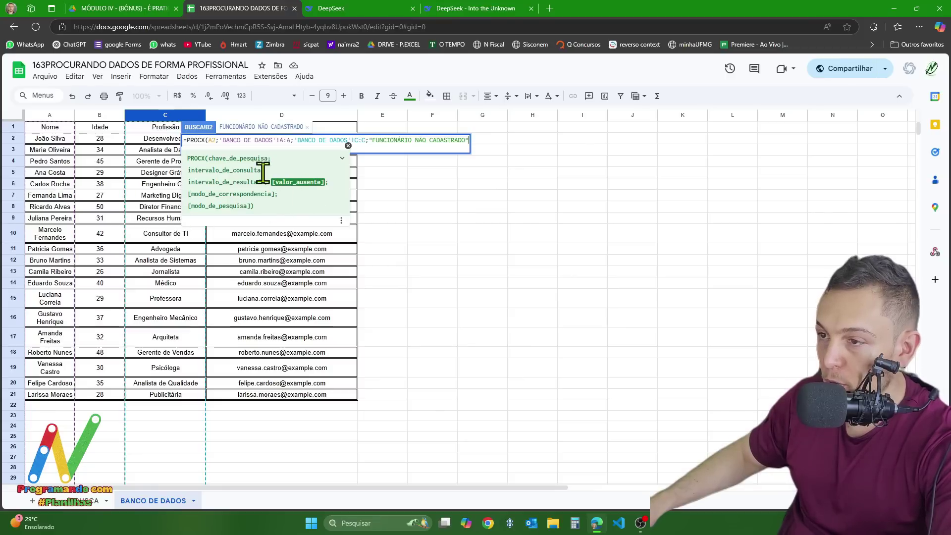
type(";")
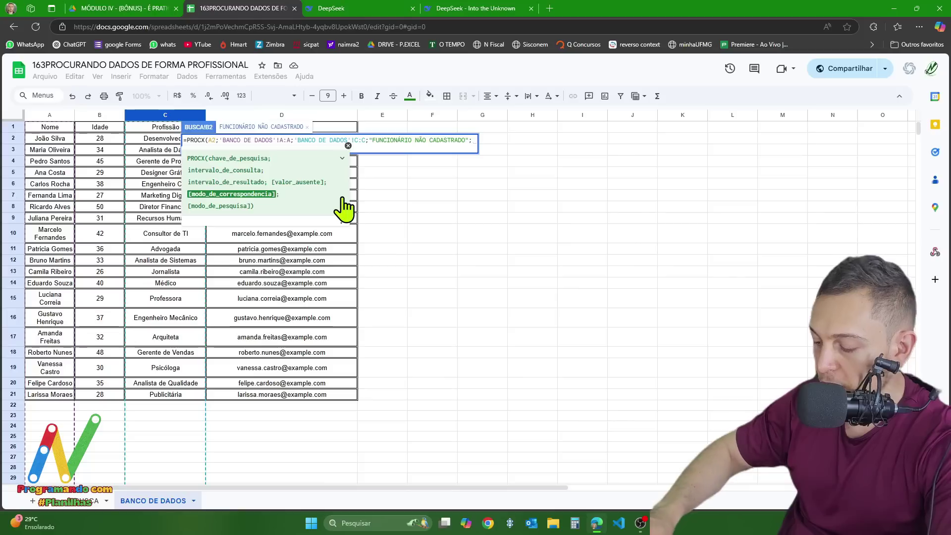
key("BackSpace")
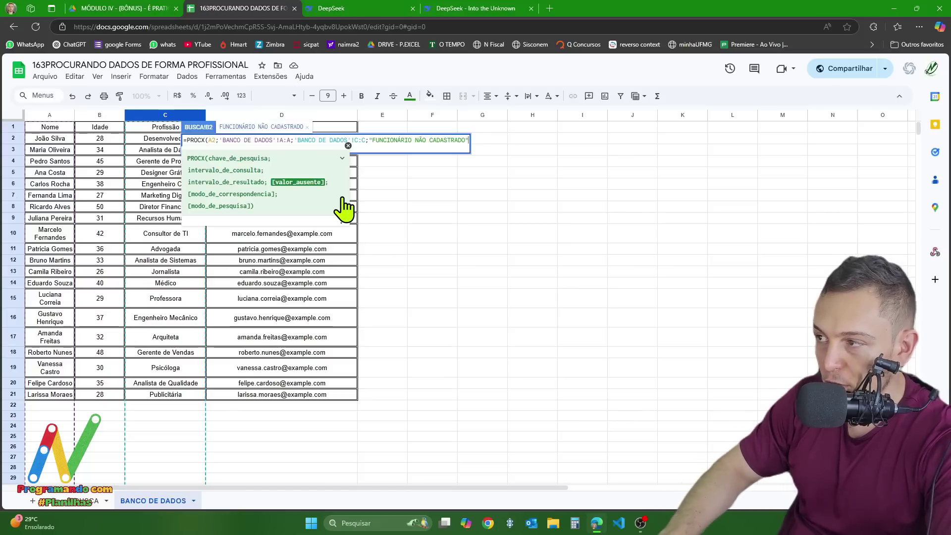
type(")")
key("Return")
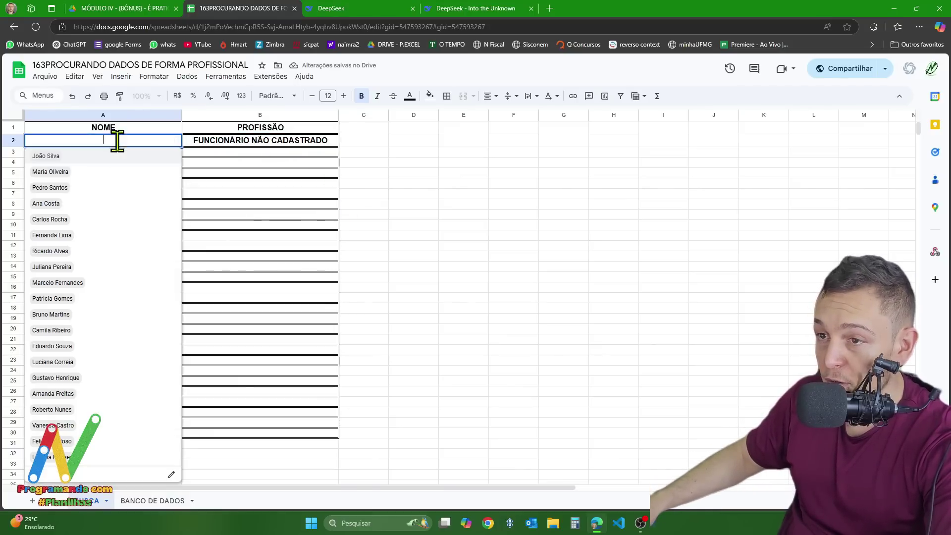
Step: Test the lookup with the first and second employees in the A2 dropdown and check the profession against the BANCO DE DADOS sheet
left_click(117, 141)
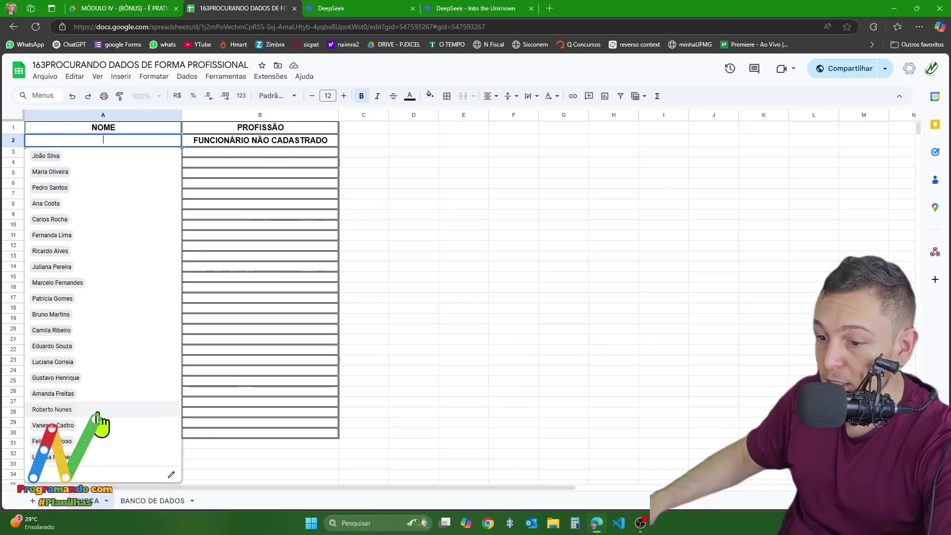
left_click(48, 158)
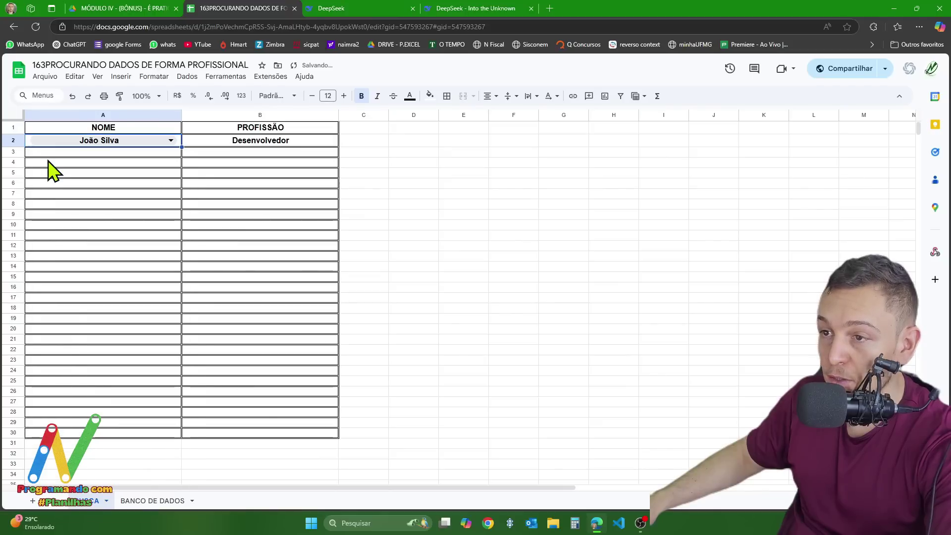
left_click(102, 141)
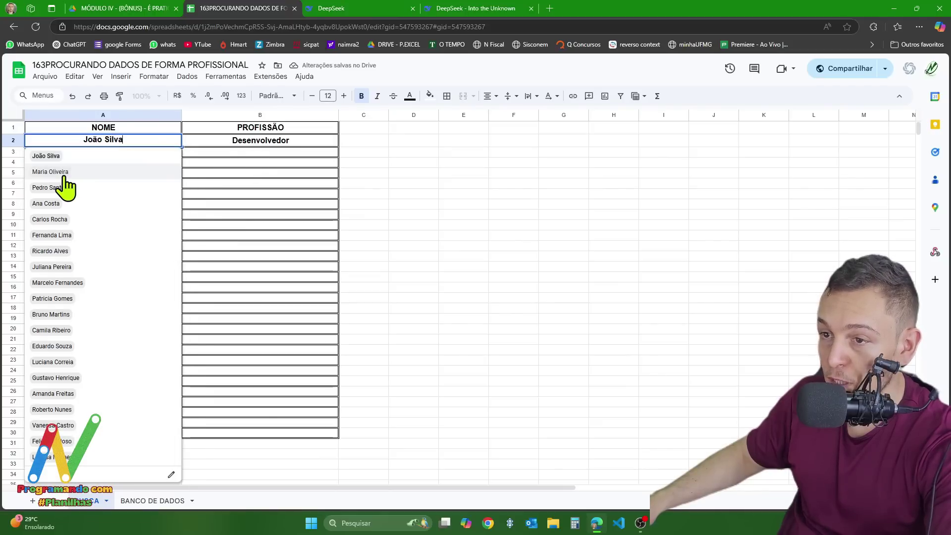
left_click(65, 177)
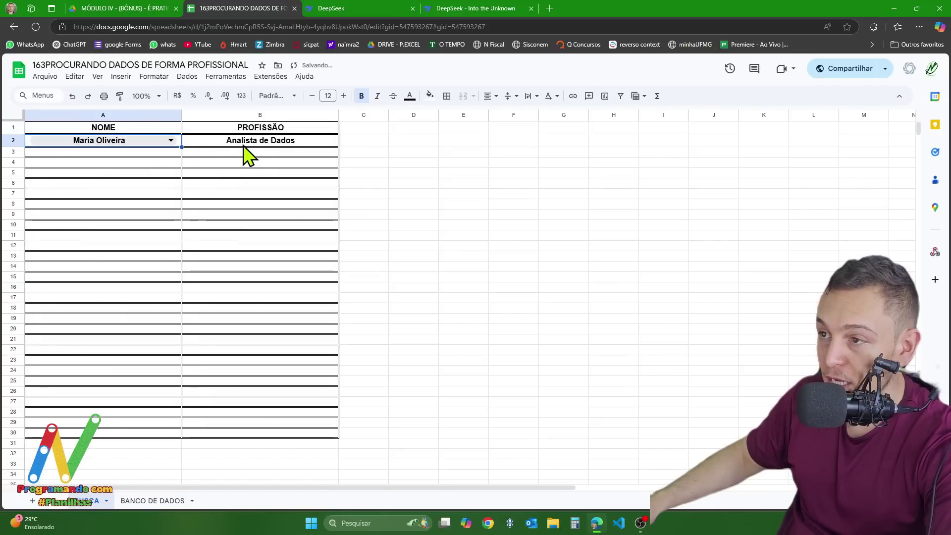
left_click(146, 502)
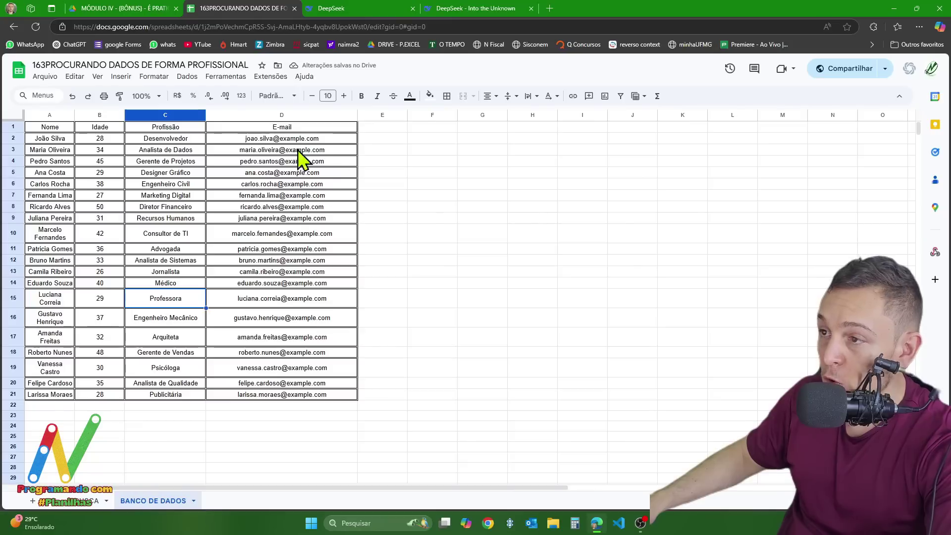
left_click(86, 501)
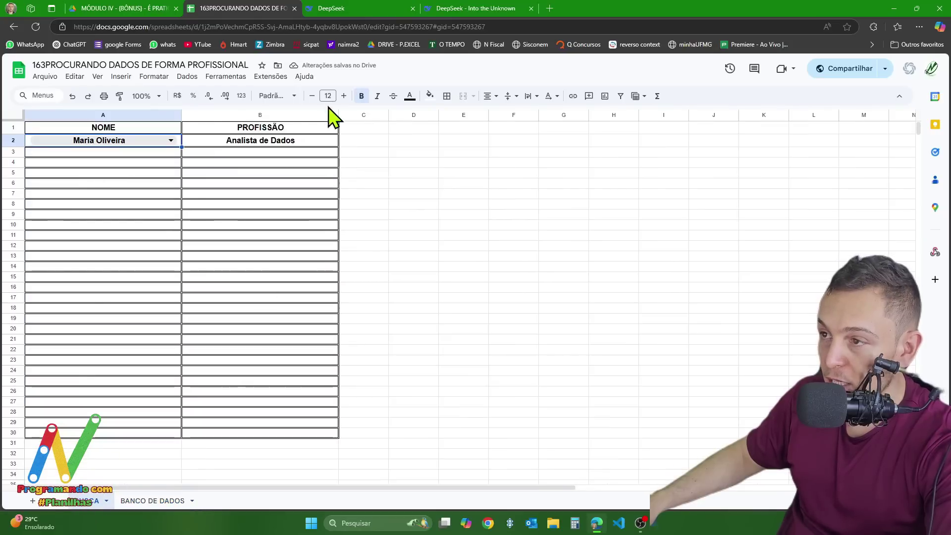
Step: Replace the missing-value text in the PROCX formula of B2 with an empty string
left_click(275, 147)
double_click(275, 147)
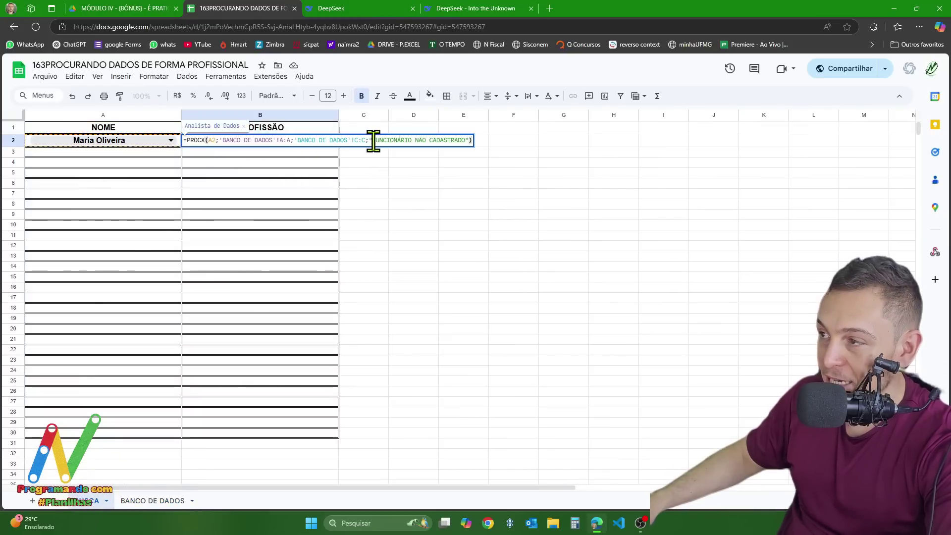
left_click_drag(374, 141, 466, 143)
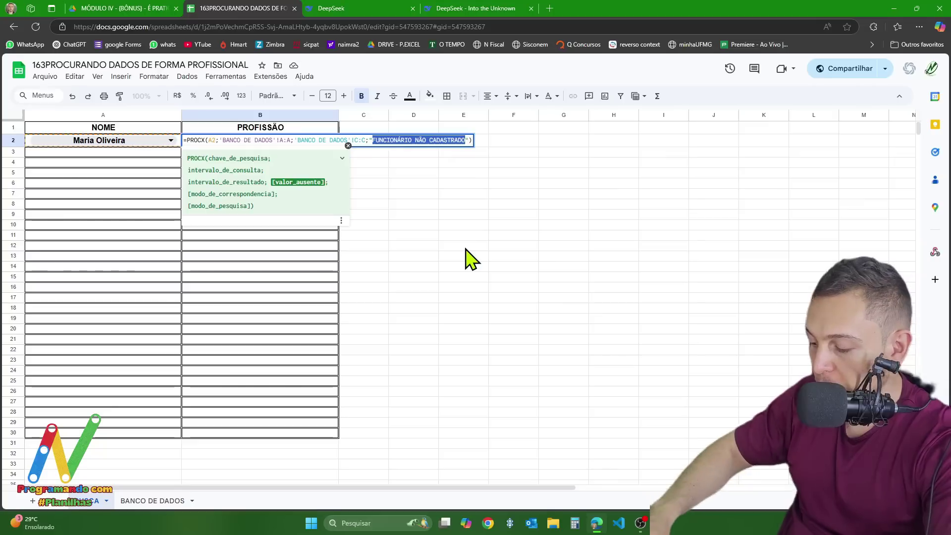
key("Return")
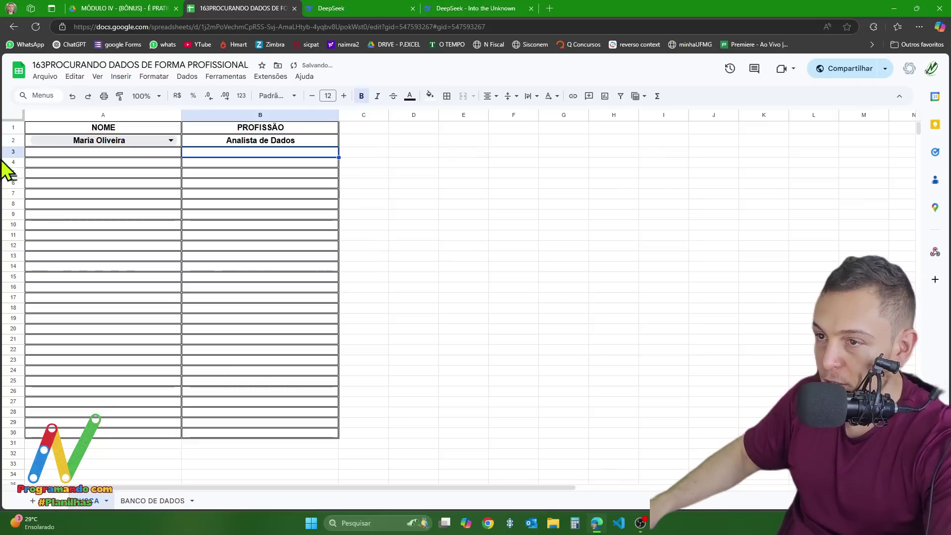
Step: Clear the employee name from cell A2 of the BUSCA sheet
double_click(100, 142)
key("ctrl+a")
key("BackSpace")
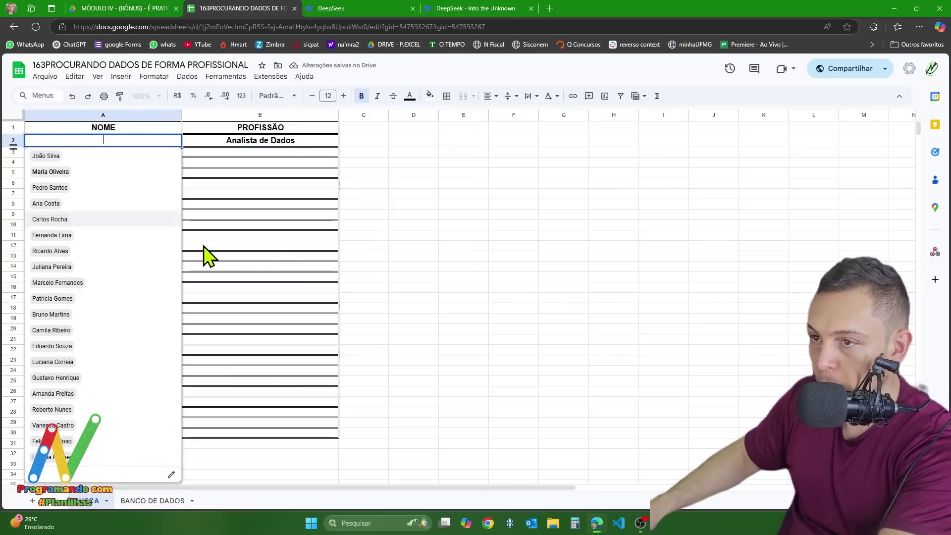
left_click(287, 247)
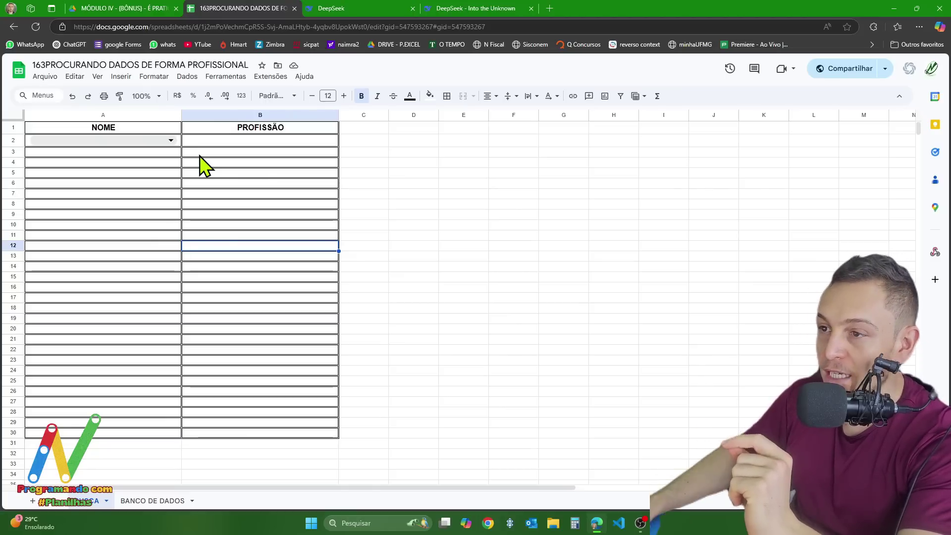
Step: Choose the first employee in the A2 dropdown to test the lookup, and empty the cell again
left_click(117, 140)
left_click(64, 160)
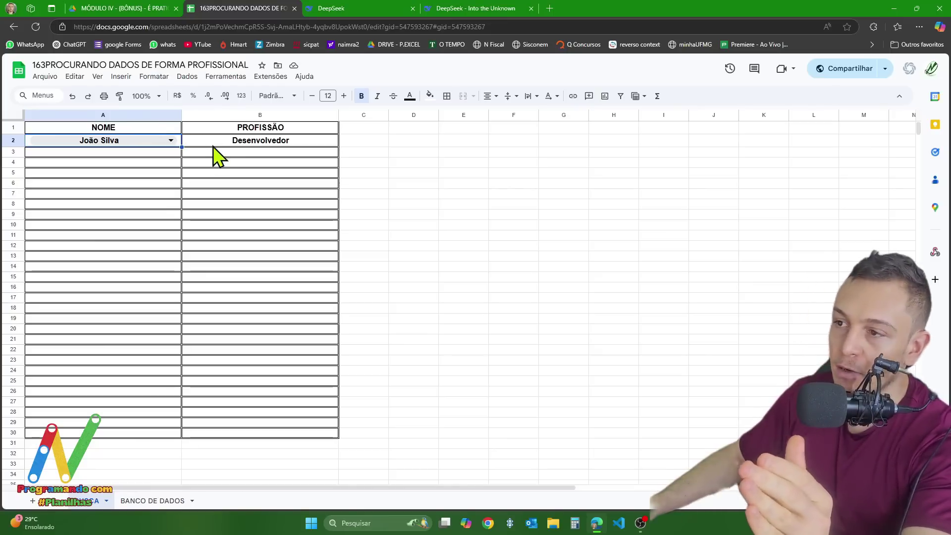
double_click(158, 143)
key("BackSpace")
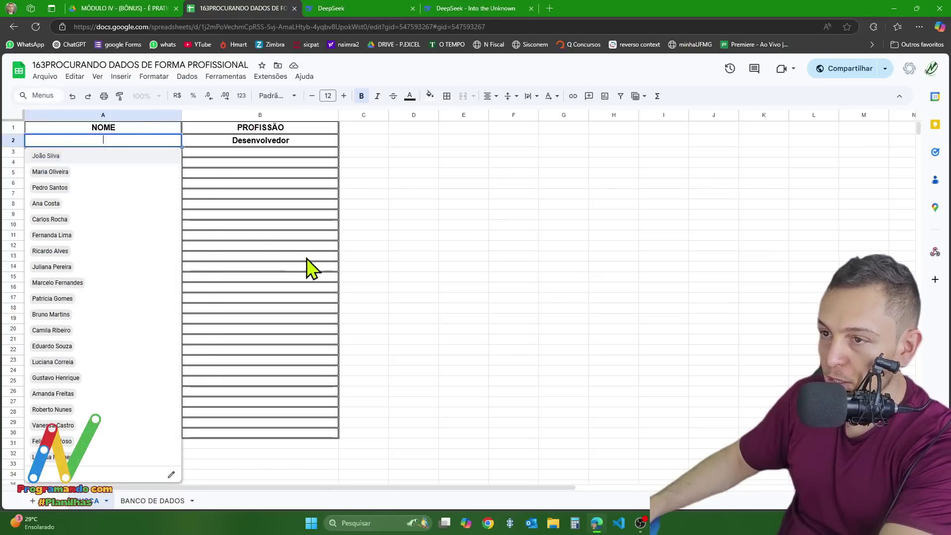
left_click(309, 257)
Step: Copy the empty A2 dropdown down the NOME column to row 30
double_click(155, 142)
key("Escape")
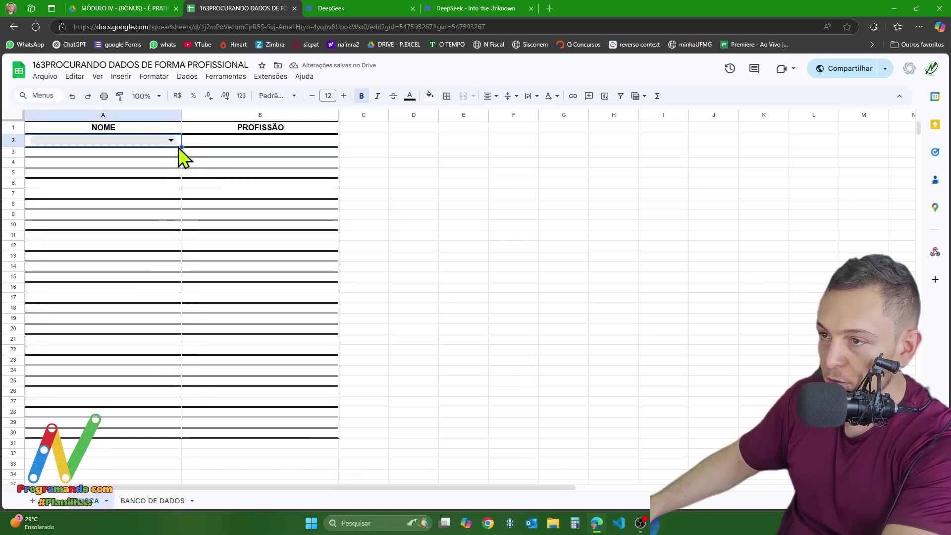
left_click_drag(181, 147, 171, 435)
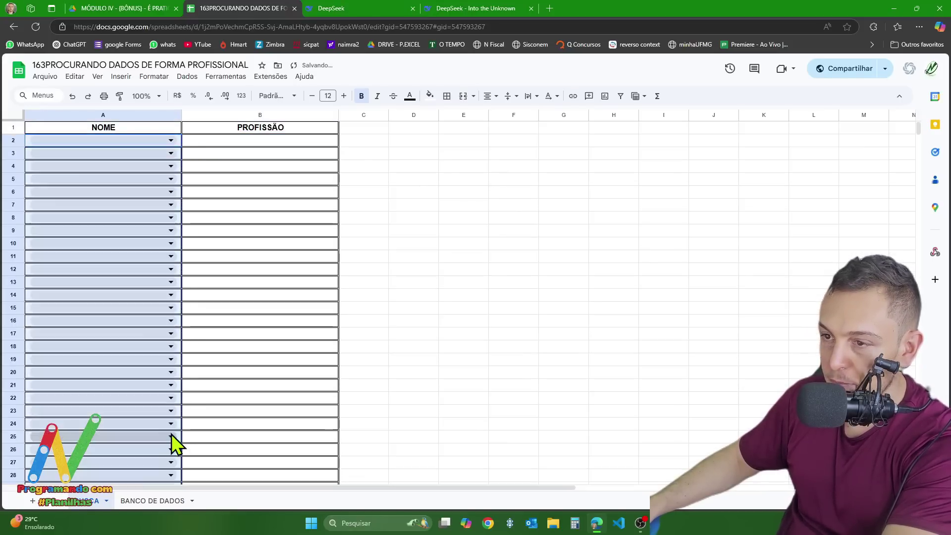
Step: Choose the first, second, third and fifth listed employees in the dropdowns of A2 through A5, one per row
left_click(110, 140)
left_click(70, 158)
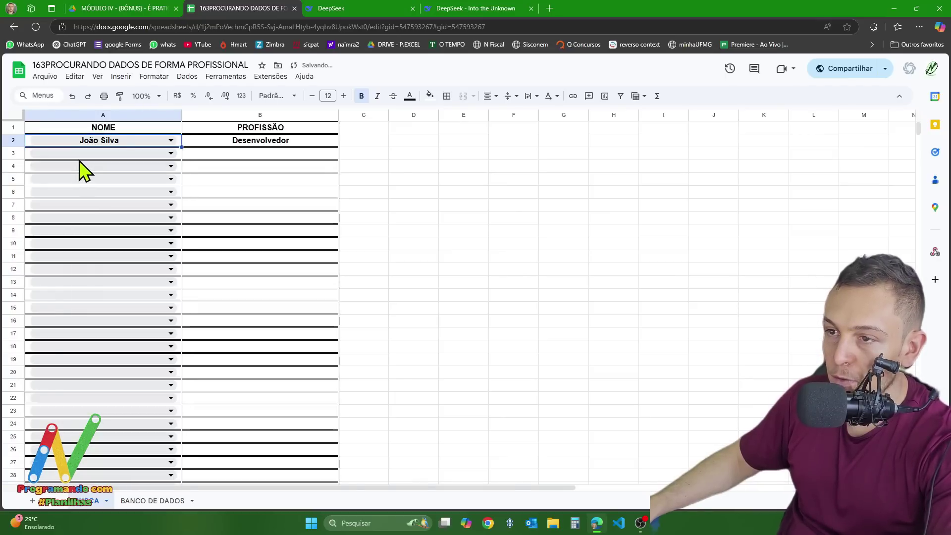
left_click(80, 156)
left_click(77, 185)
left_click(81, 167)
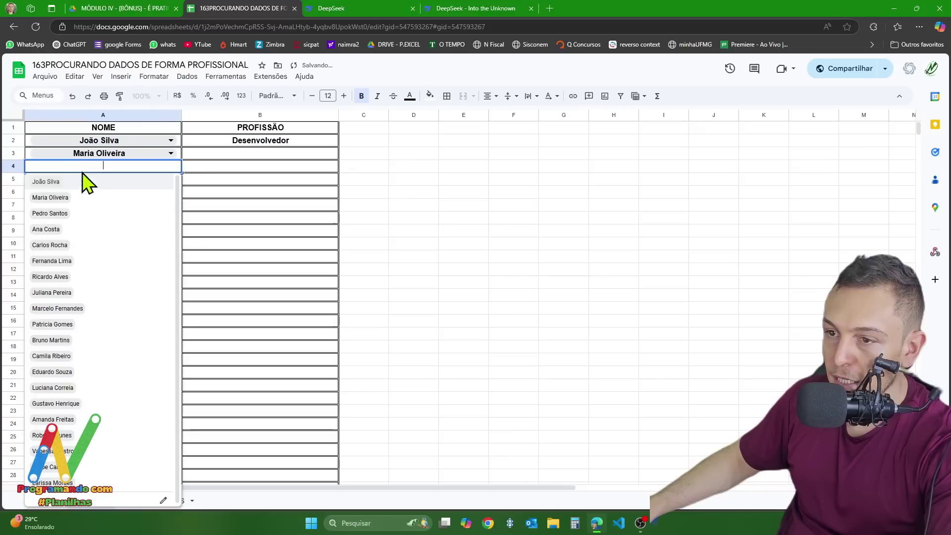
left_click(71, 212)
left_click(122, 181)
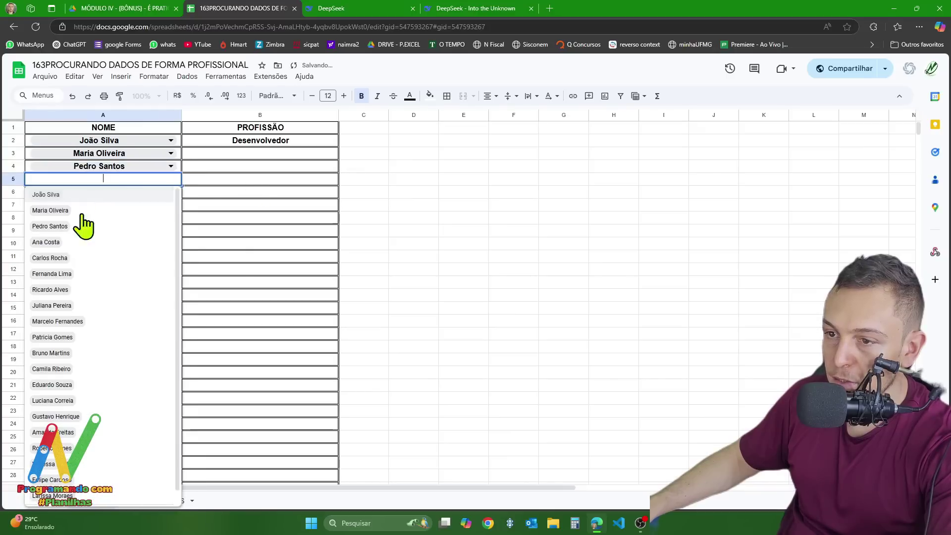
left_click(66, 259)
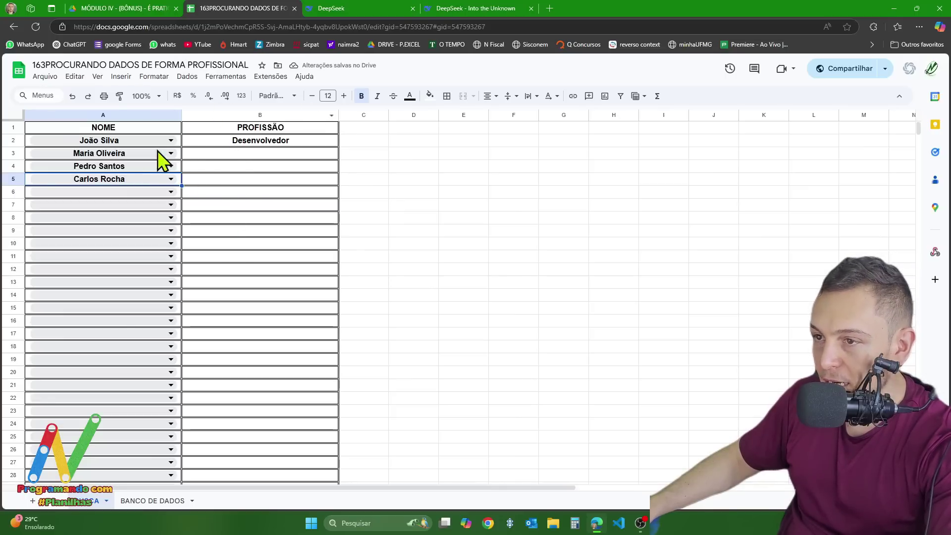
Step: Fill the PROCX formula from B2 down the PROFISSÃO column
left_click(319, 143)
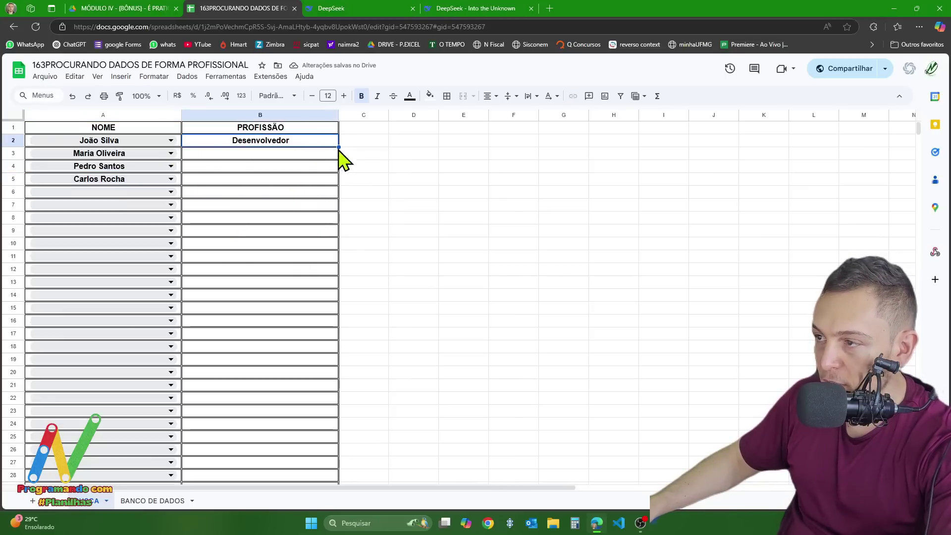
double_click(337, 146)
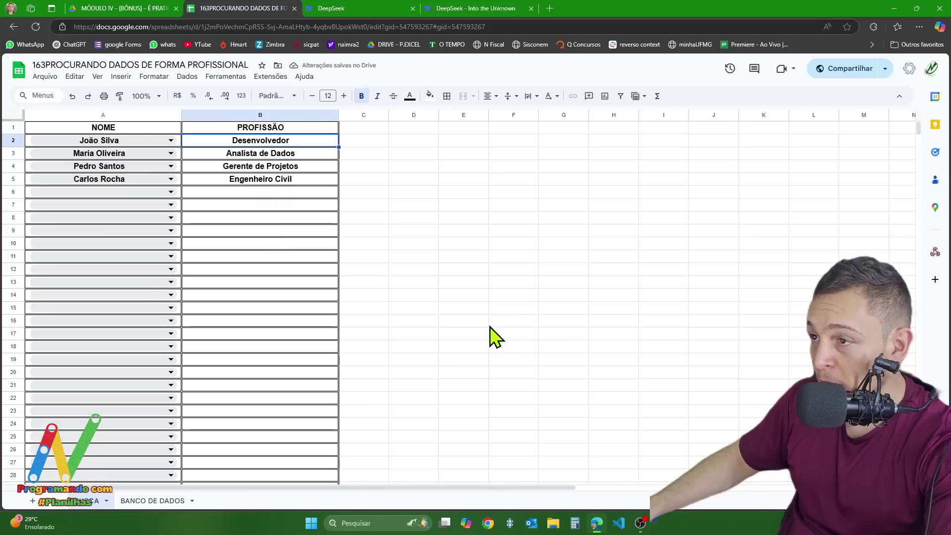
Step: Examine the PROCX formulas in B2 through B5, comparing the search-key reference used in each row
triple_click(266, 140)
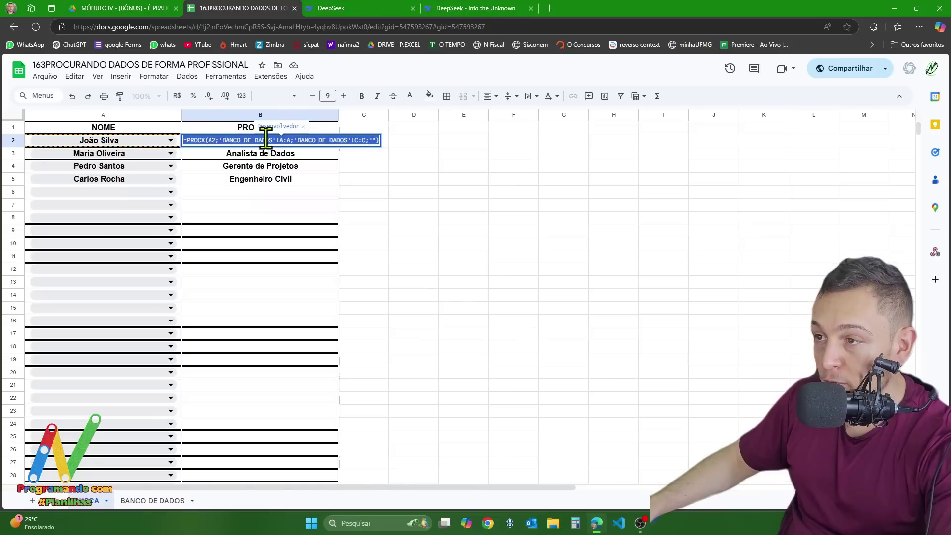
double_click(291, 154)
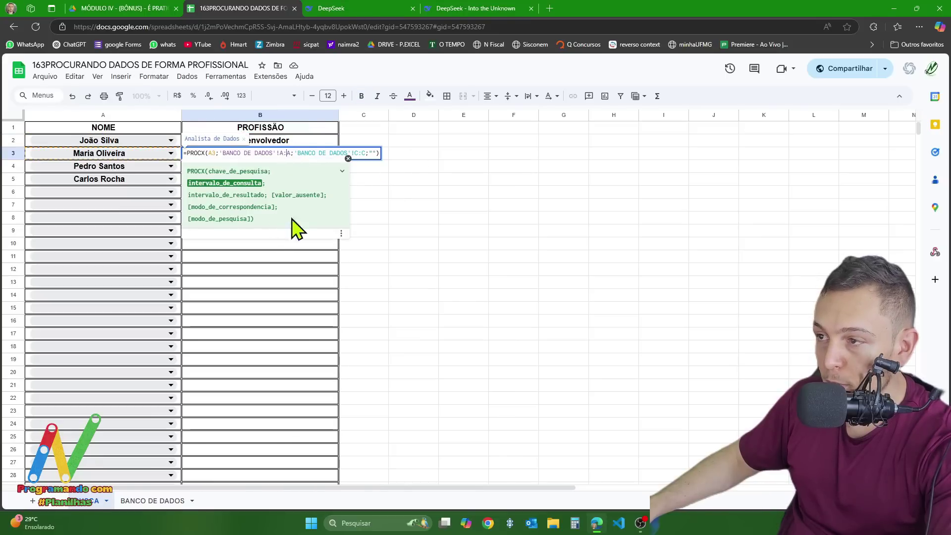
left_click(391, 206)
double_click(290, 166)
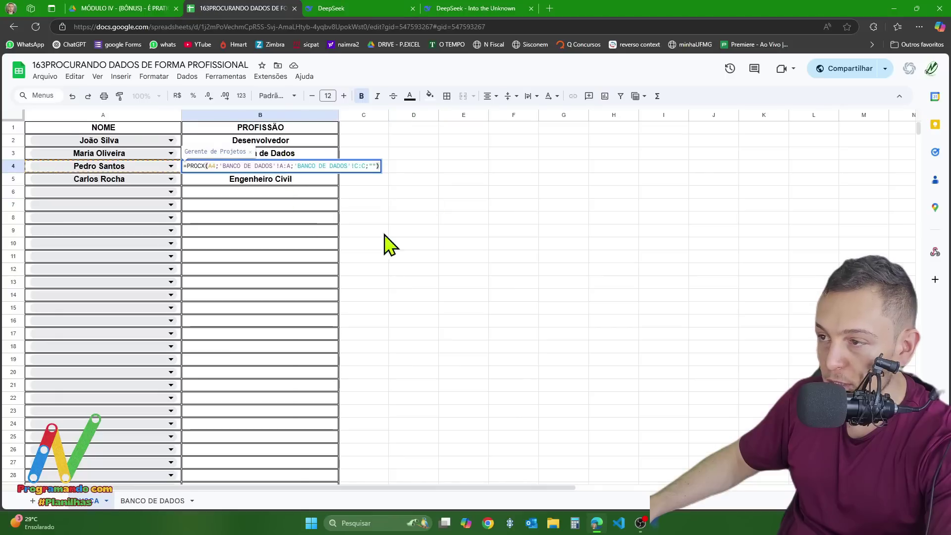
left_click(471, 232)
double_click(282, 179)
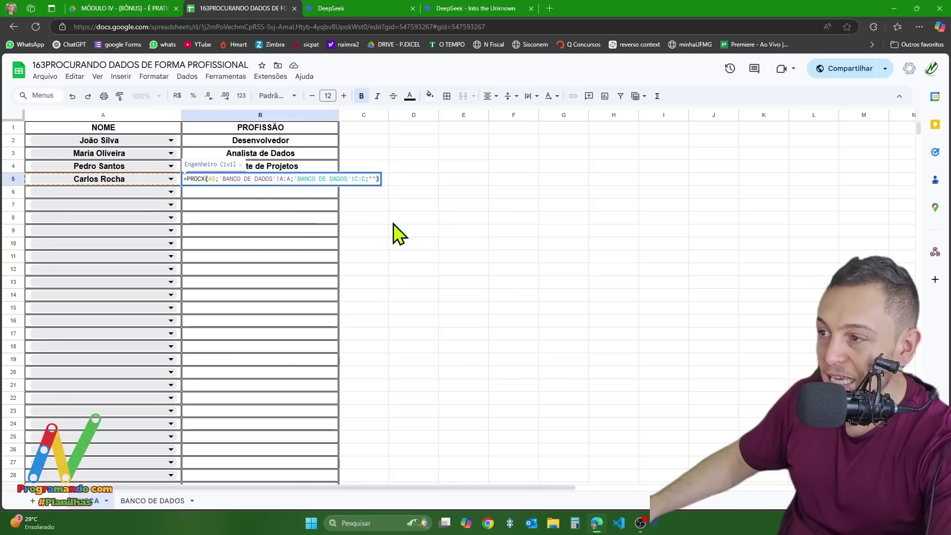
left_click(476, 282)
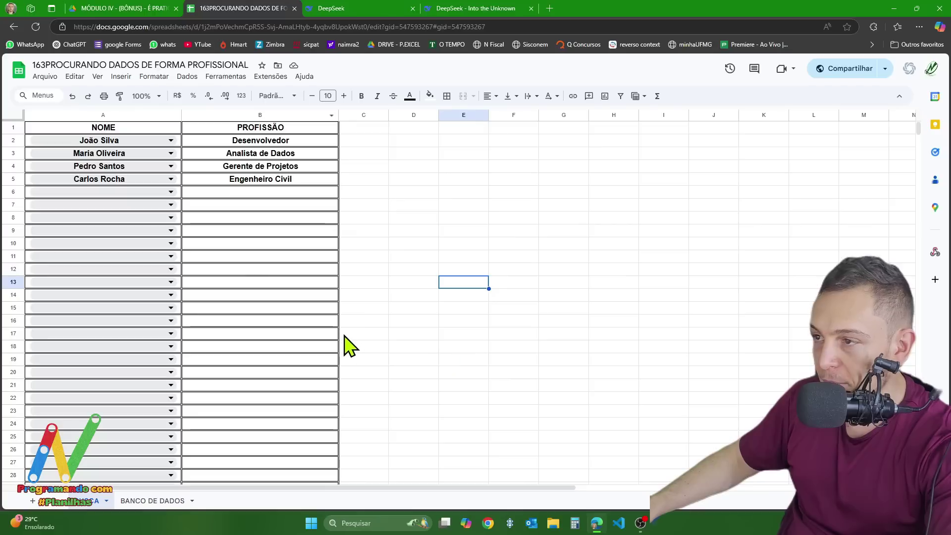
left_click(363, 221)
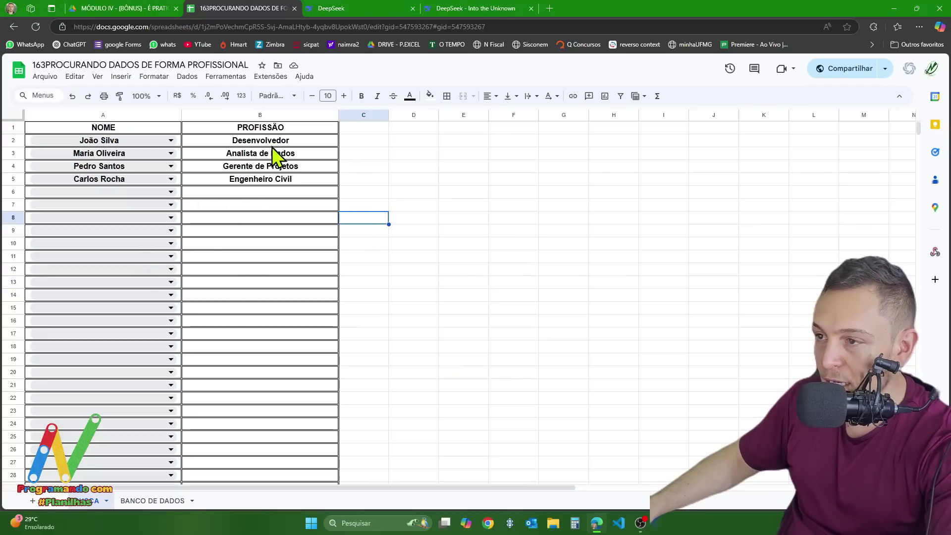
left_click_drag(254, 142, 255, 195)
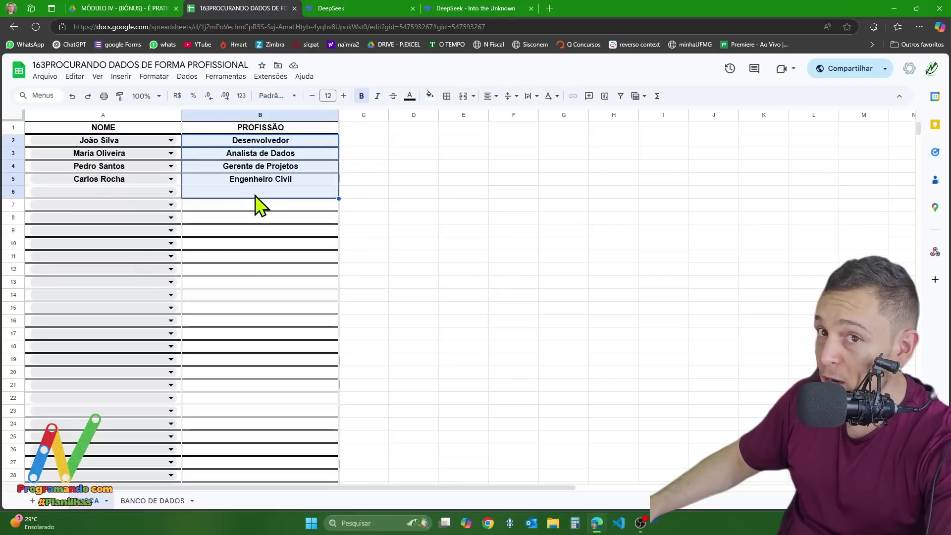
left_click(456, 257)
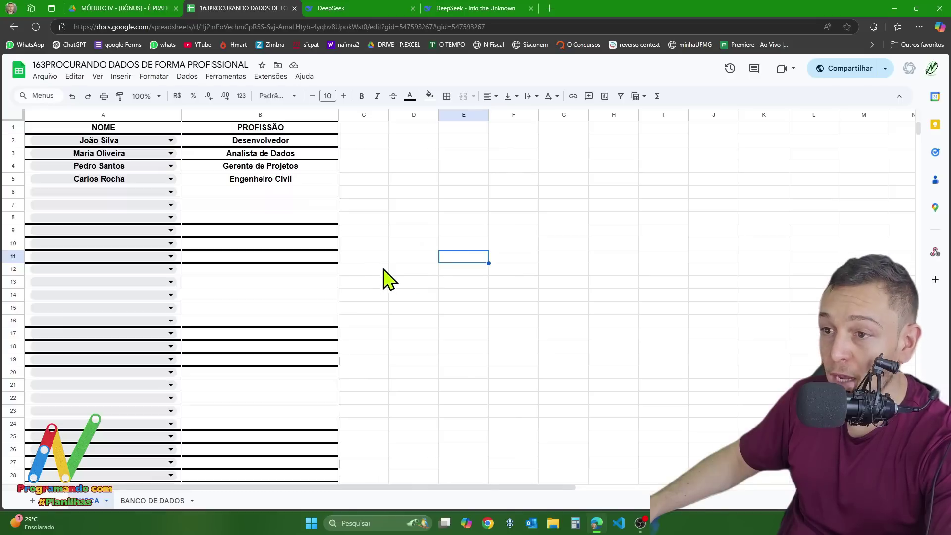
Step: Enter the formula =ALEATÓRIOENTRE(1;200) in cell C2 of the BUSCA sheet
left_click(359, 144)
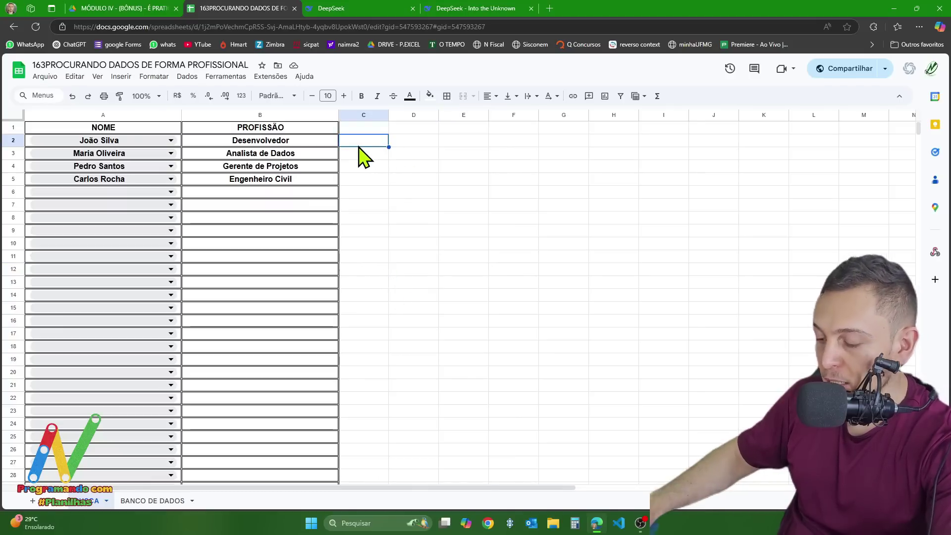
type("=")
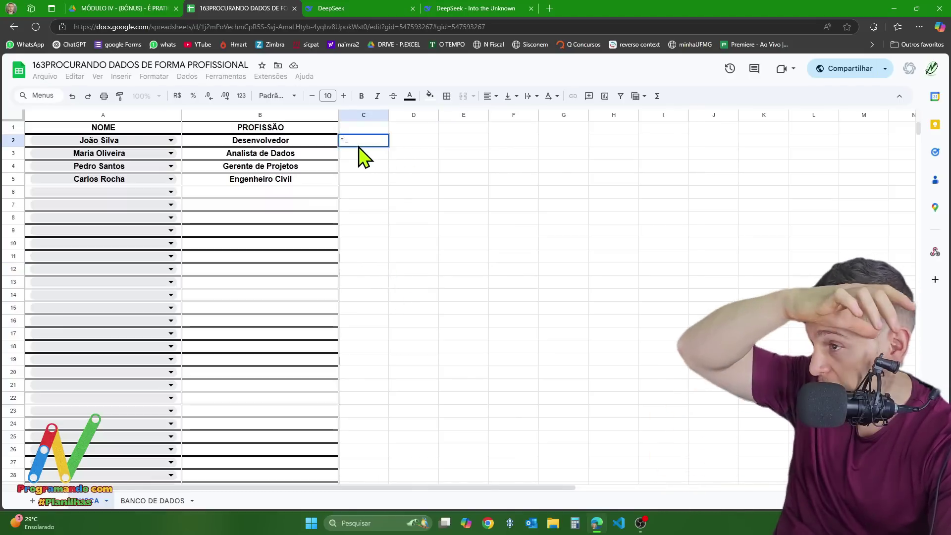
type("ALE")
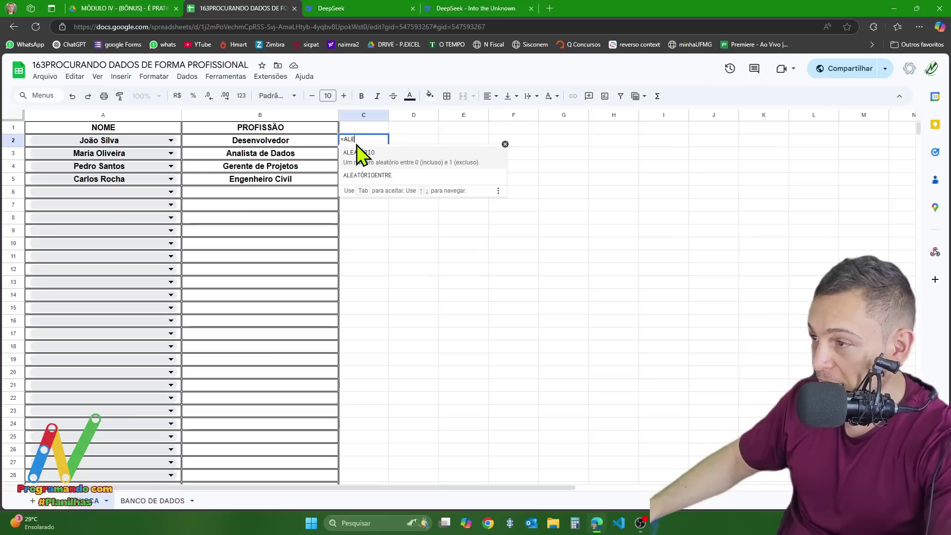
left_click(389, 179)
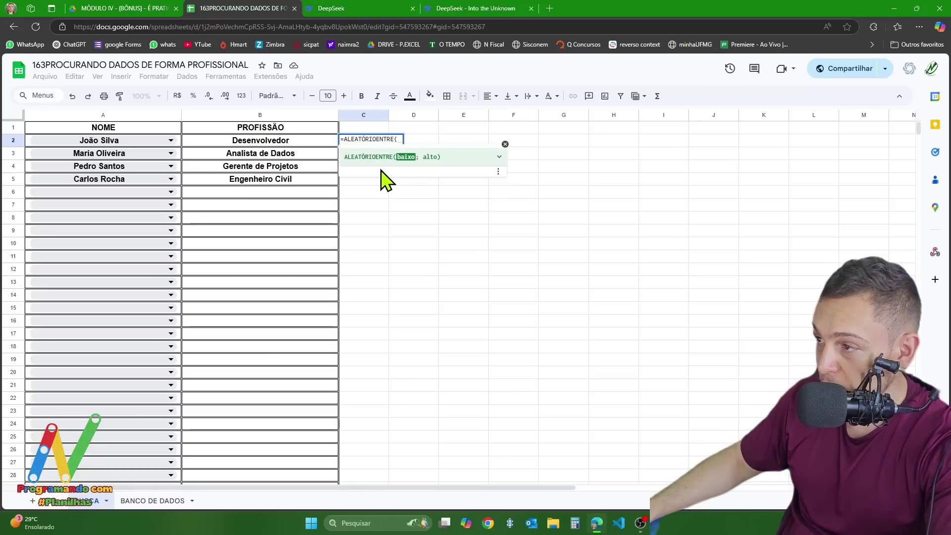
type("1;2")
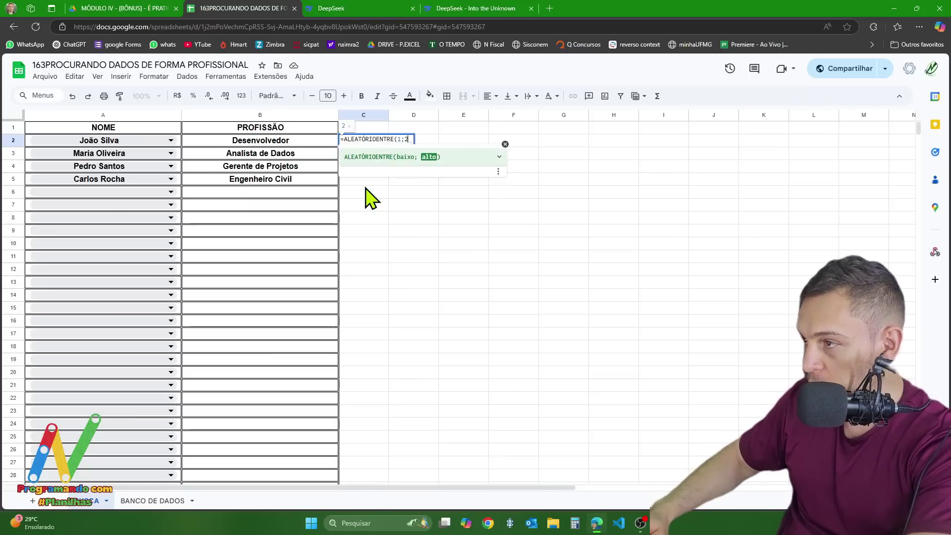
type("00)")
key("Return")
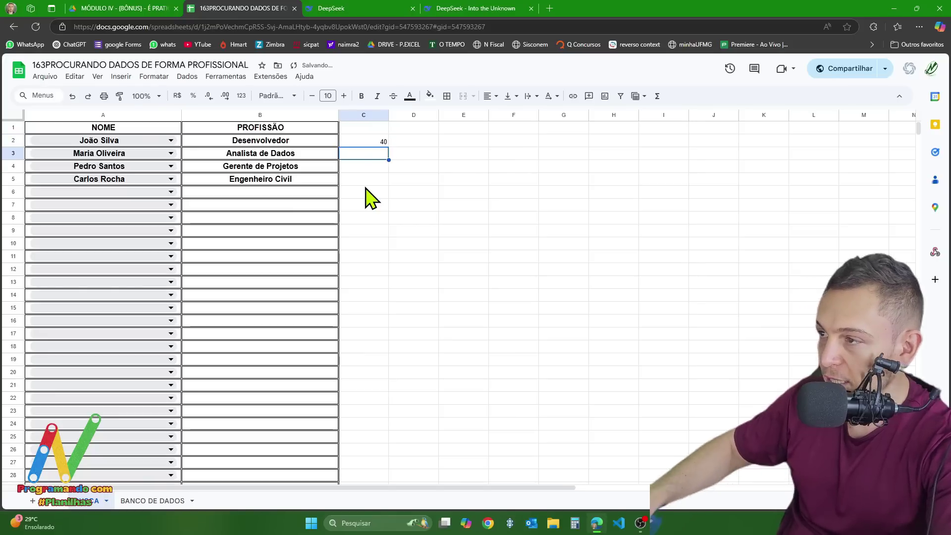
Step: Change the A5 dropdown to the twelfth listed employee and check the C2 random number and the PROFISSÃO results
left_click(370, 144)
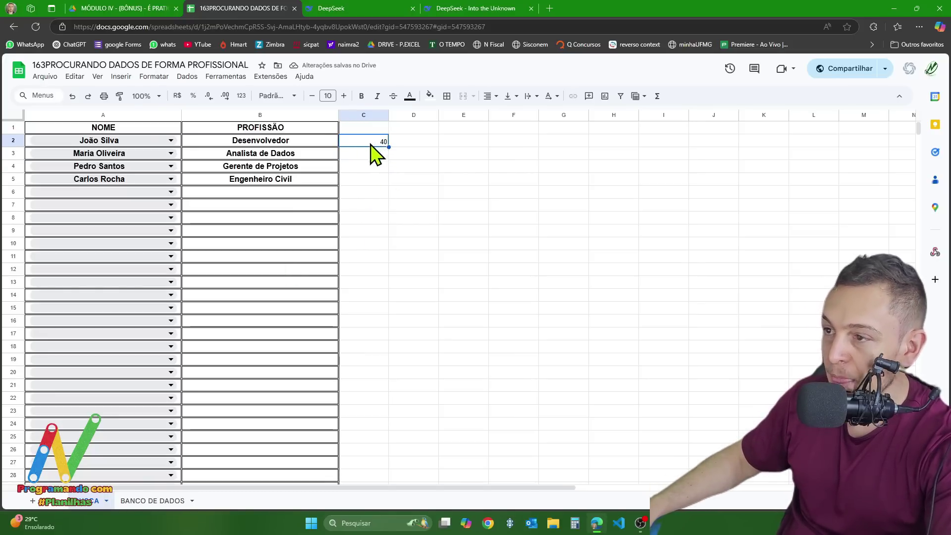
left_click(100, 180)
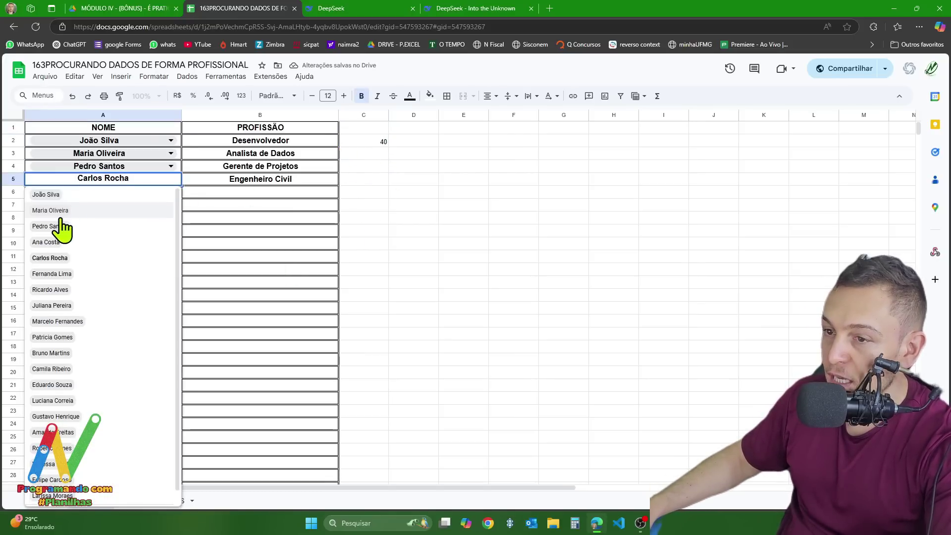
left_click(50, 369)
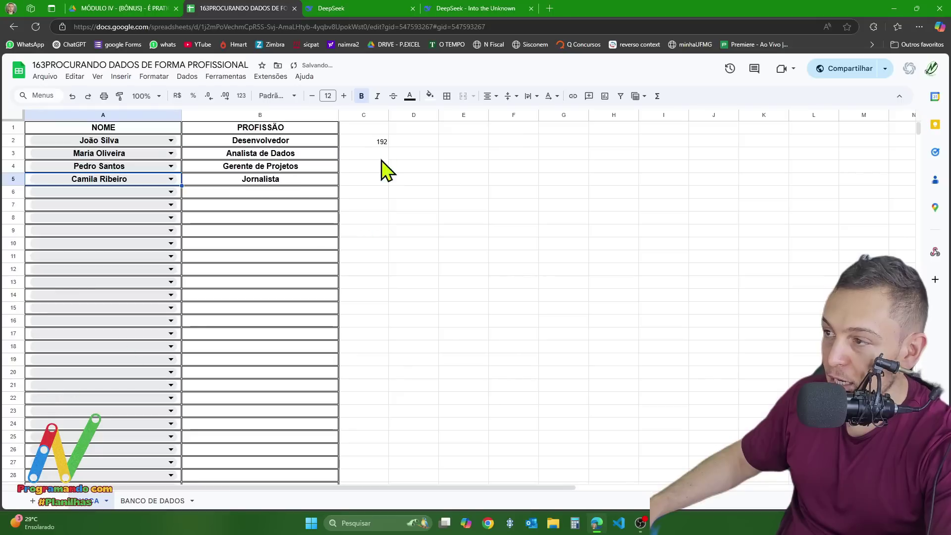
left_click(377, 144)
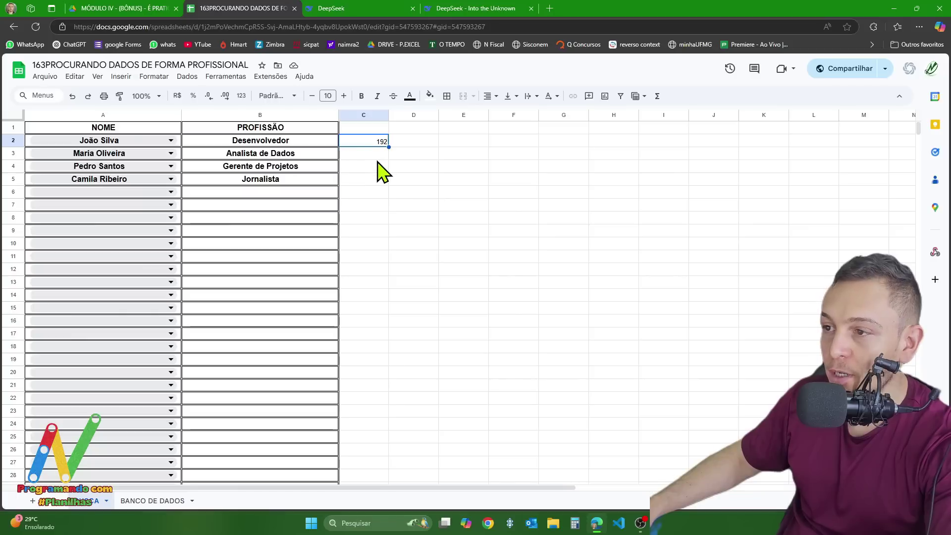
left_click_drag(244, 144, 255, 193)
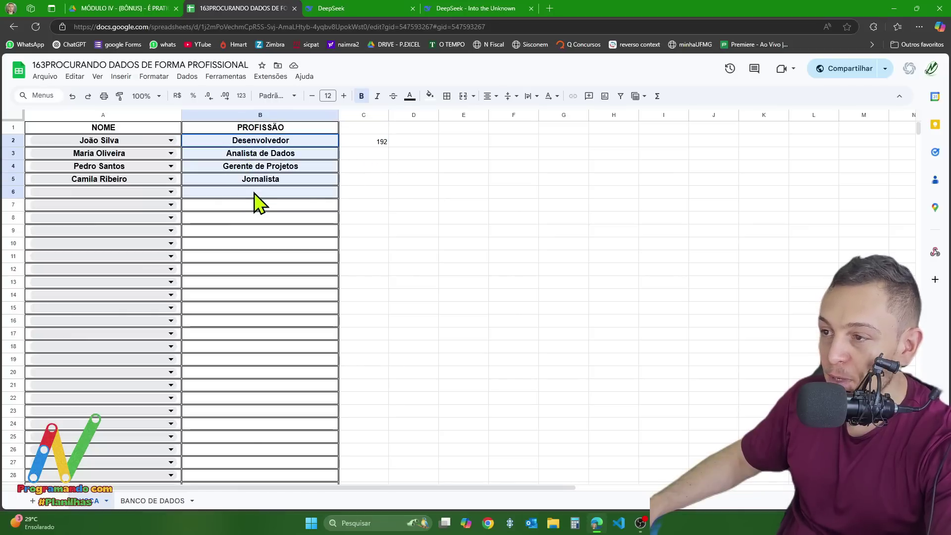
left_click_drag(430, 233, 413, 217)
Step: Change the A5 dropdown to the seventeenth listed employee and clear the random-number formula from C2
double_click(99, 179)
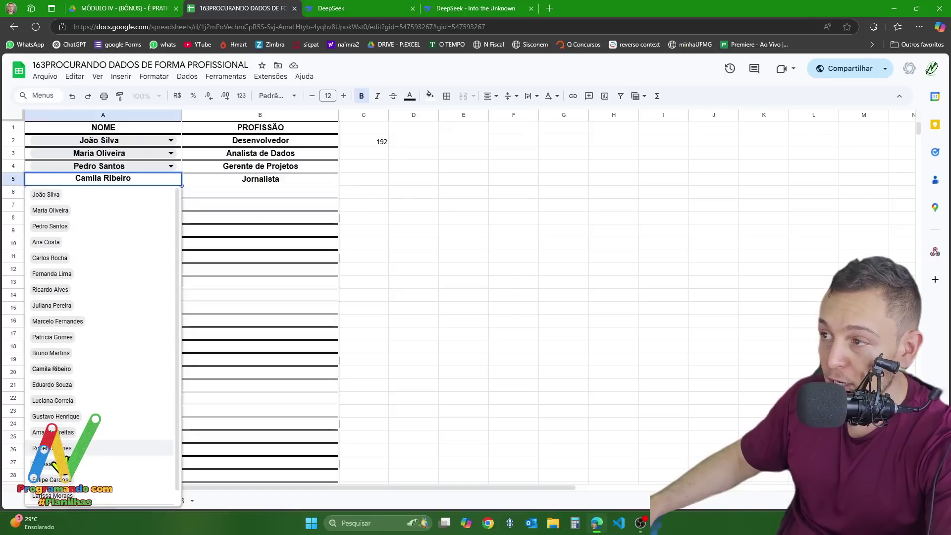
left_click(52, 448)
left_click(377, 142)
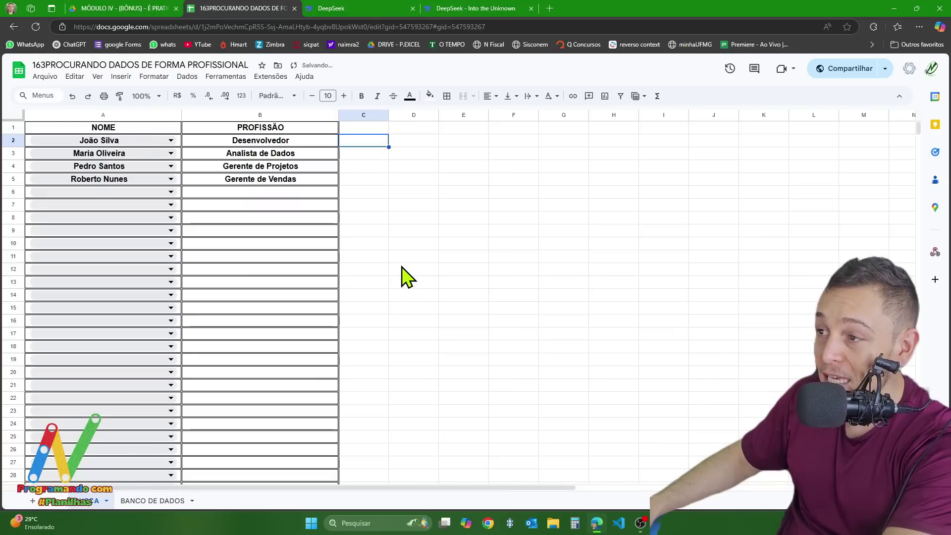
Step: Clear the PROCX formulas from B3 through B7, keeping only the one in B2
left_click(251, 155)
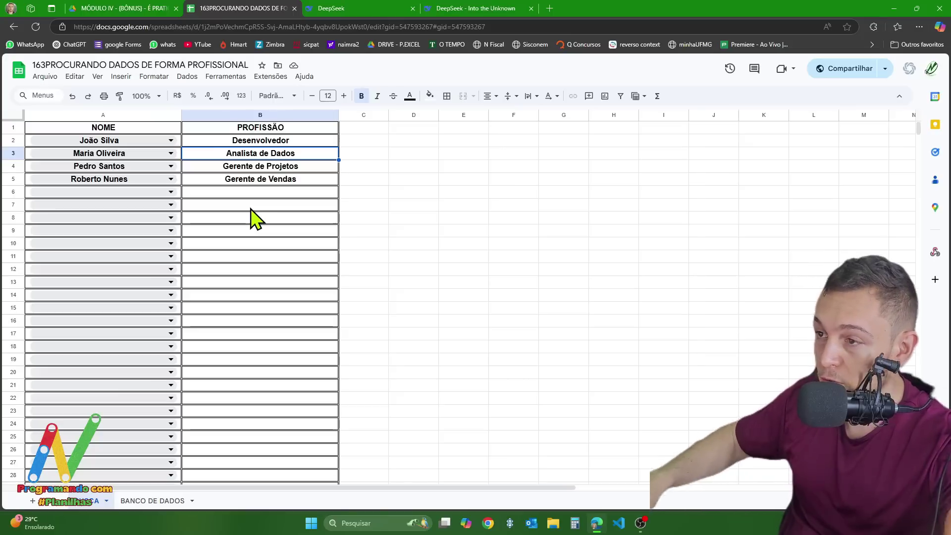
left_click_drag(298, 157, 295, 203)
key("Delete")
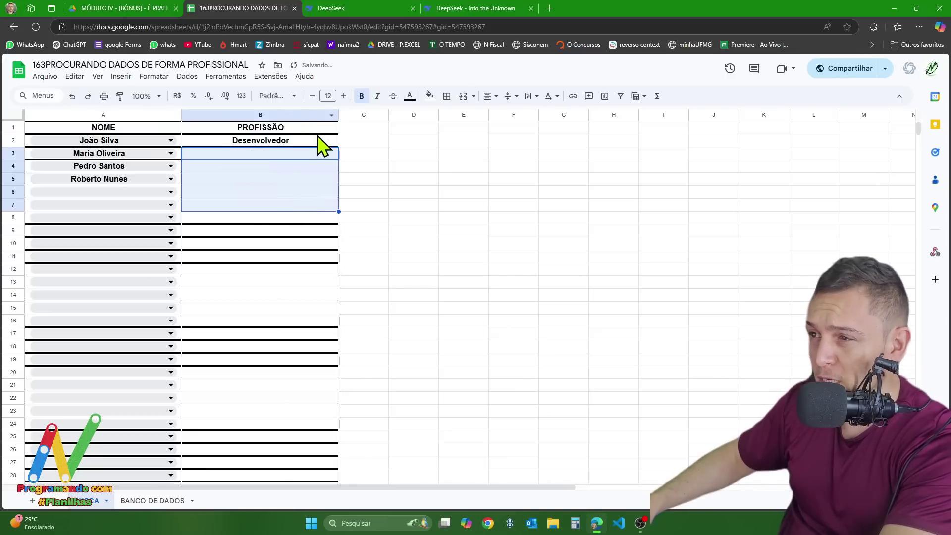
Step: Extend the search key of the PROCX formula in B2 to the open range A2:A
left_click(293, 144)
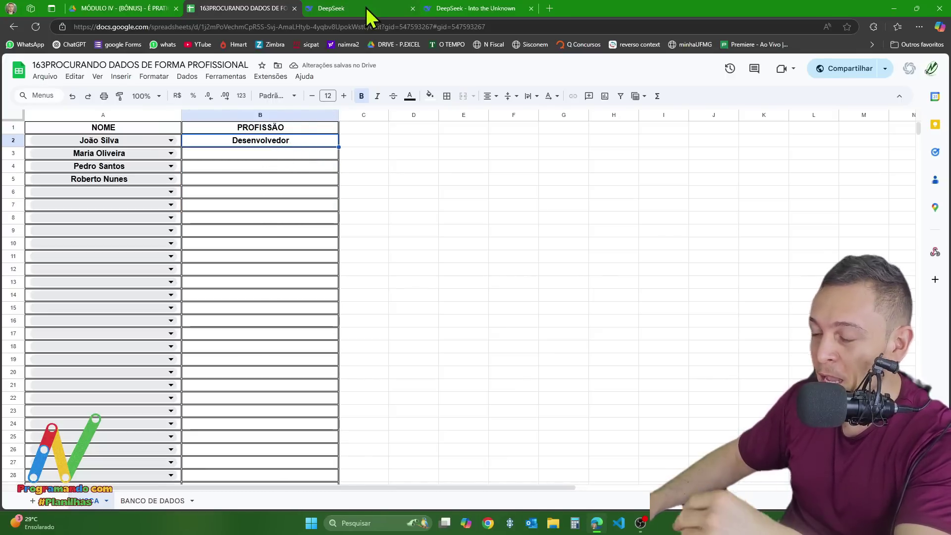
double_click(290, 142)
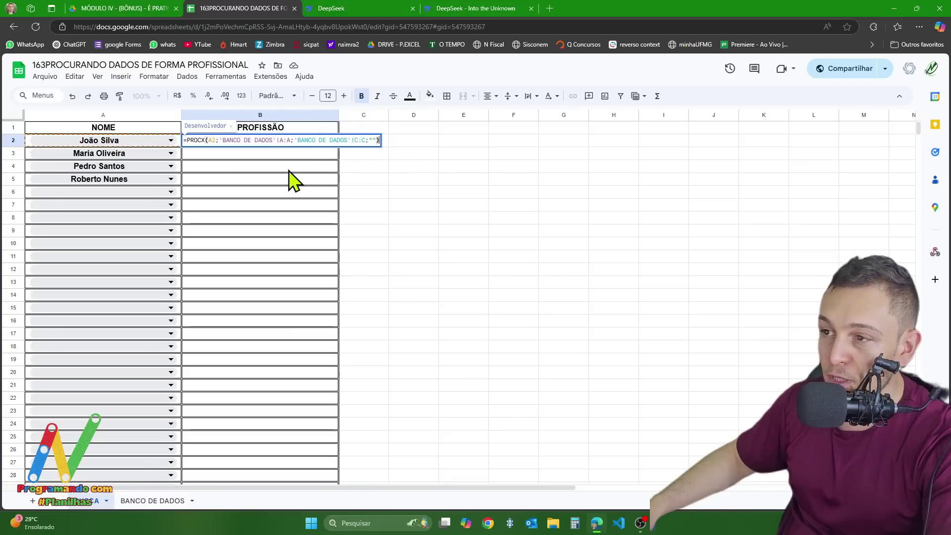
left_click(216, 140)
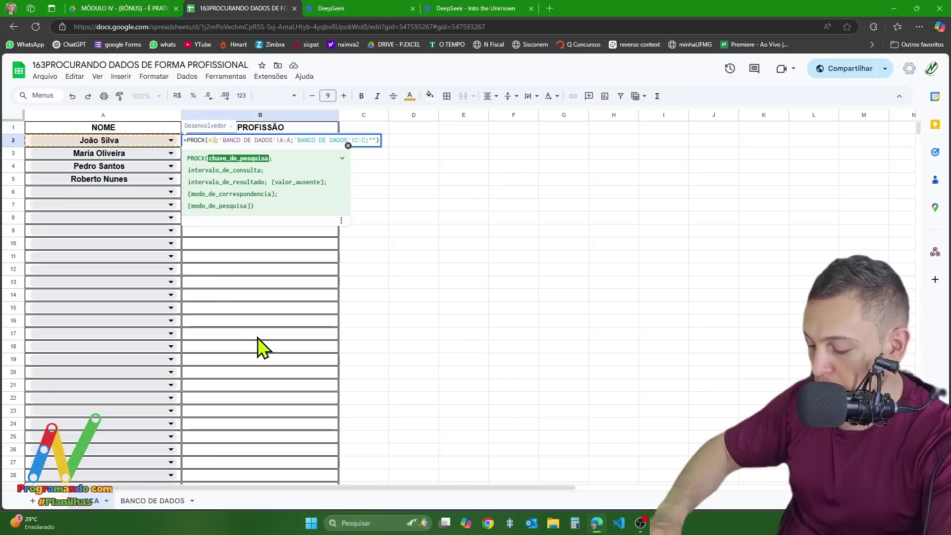
type(":A")
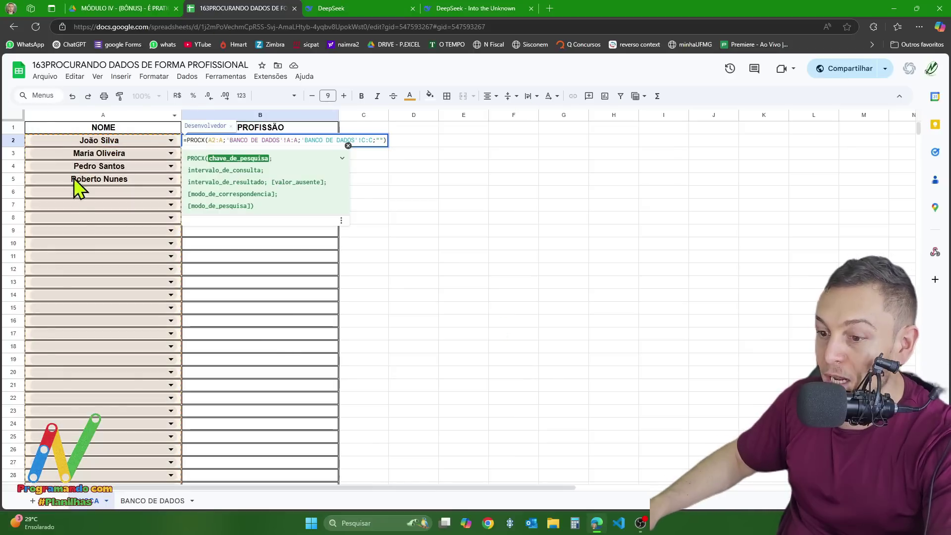
left_click(224, 138)
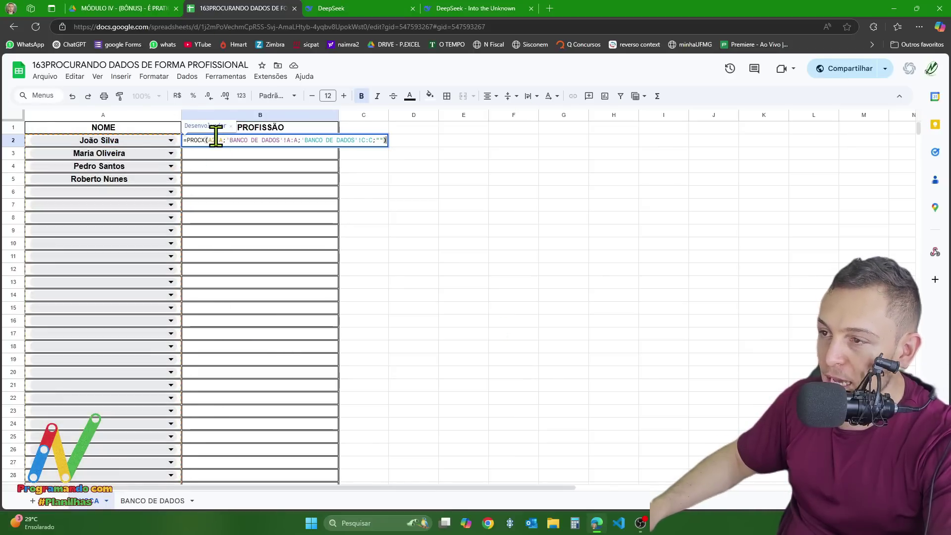
key("Return")
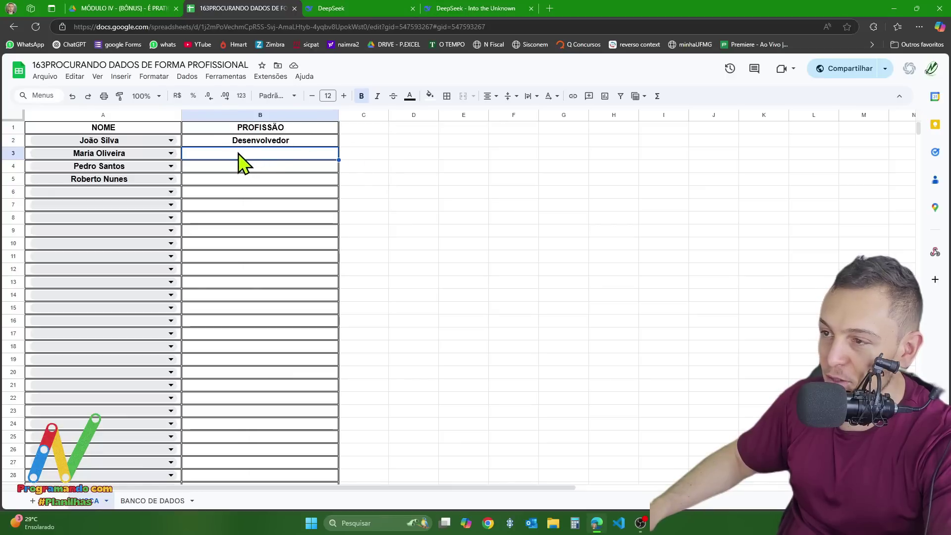
left_click_drag(241, 161, 238, 346)
left_click(287, 169)
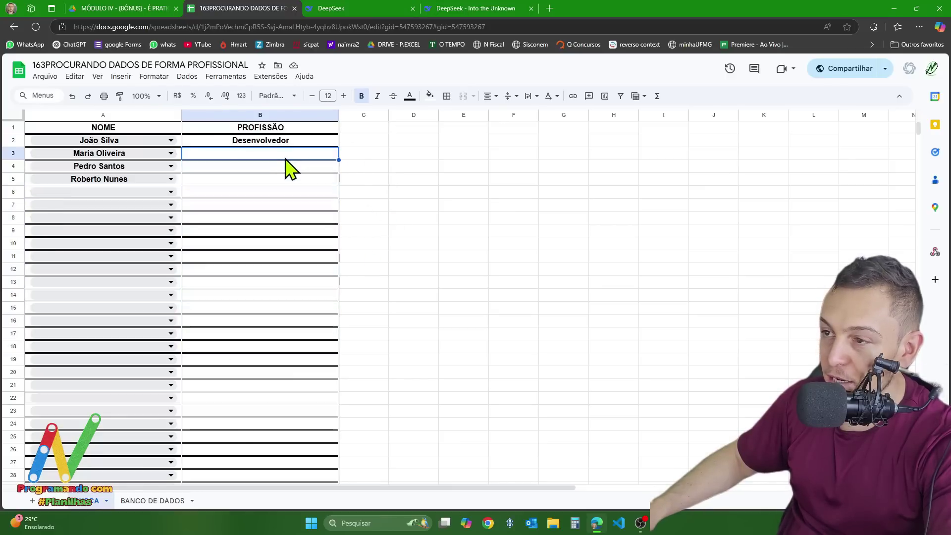
left_click(516, 232)
Step: Wrap the B2 formula in ARRAYFORMULA: = ARRAYFORMULA( PROCX(A2:A;'BANCO DE DADOS'!A:A;'BANCO DE DADOS'!C:C;""))
double_click(247, 141)
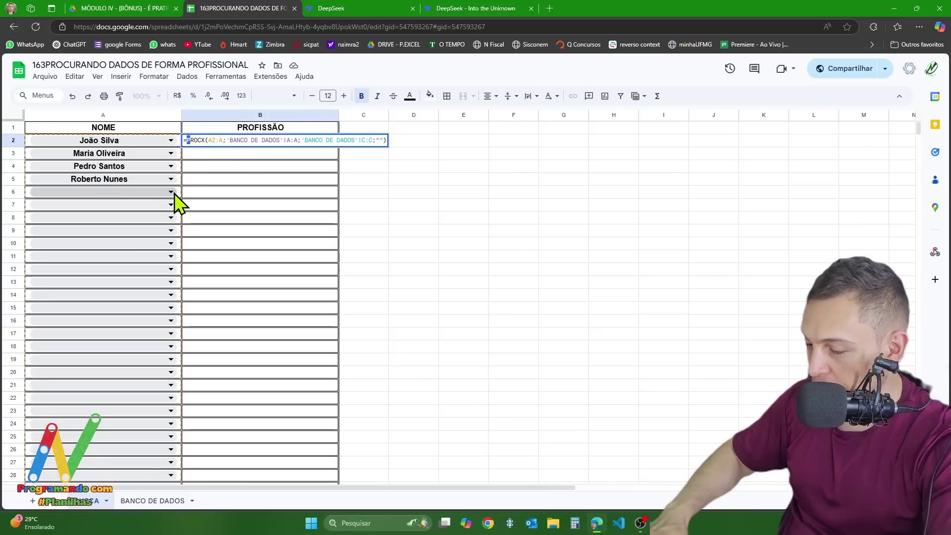
type("ARRA")
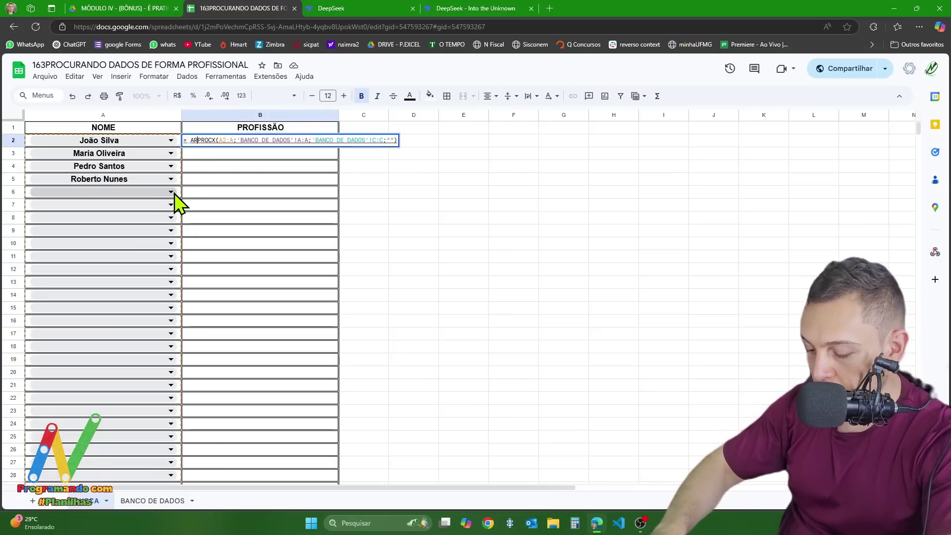
left_click(200, 157)
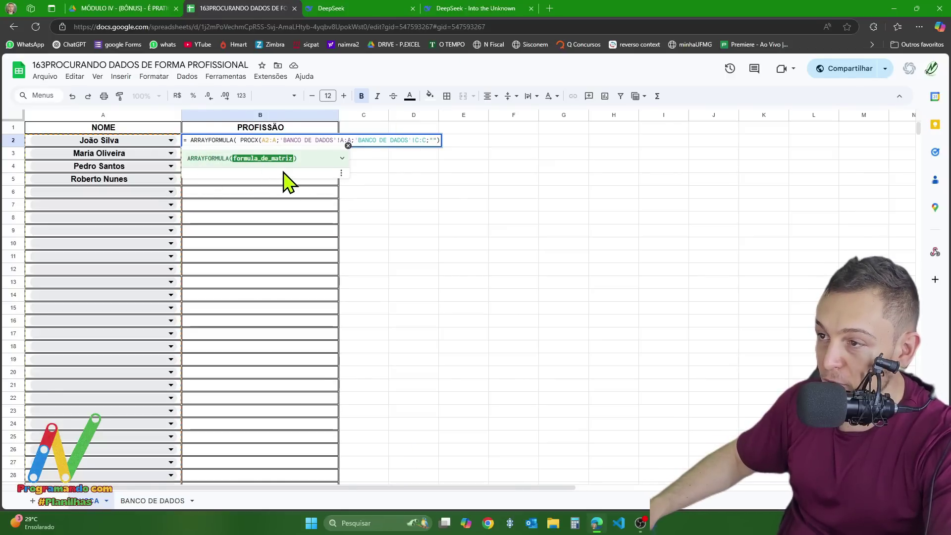
left_click_drag(241, 140, 437, 149)
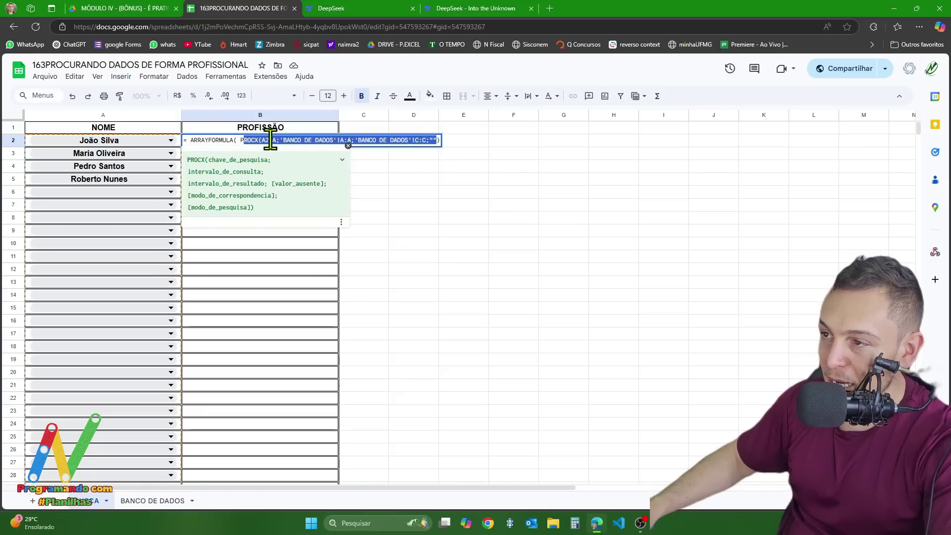
left_click(241, 140)
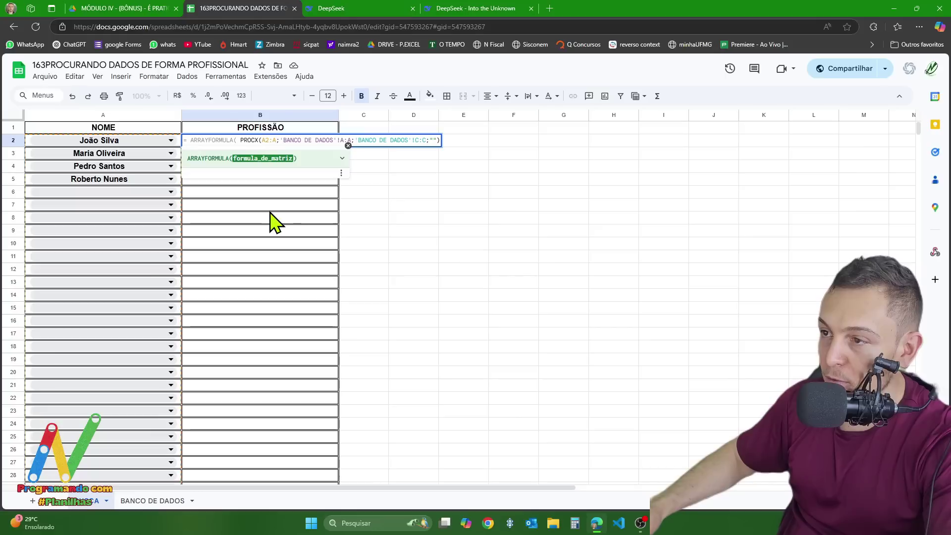
key("Return")
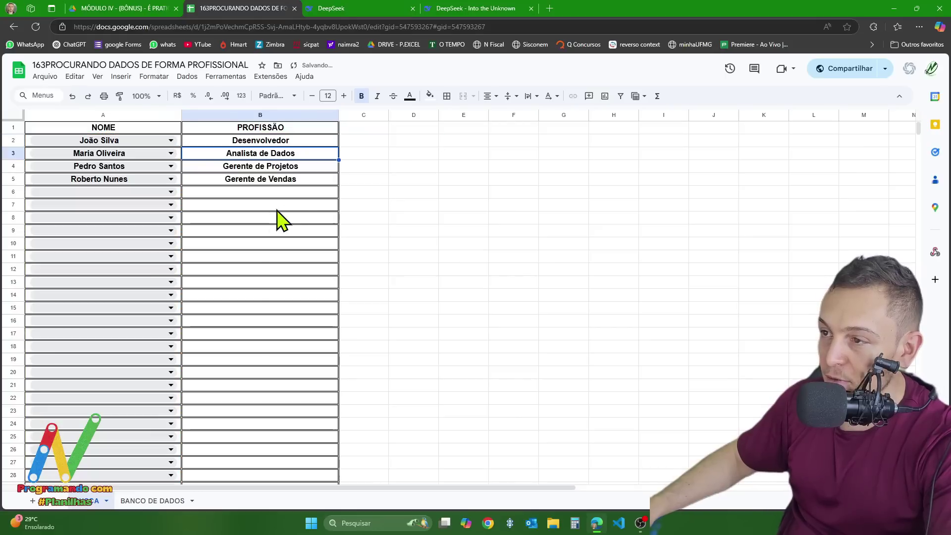
Step: Try to erase the profession in B5, which is filled by the array formula in B2
double_click(261, 183)
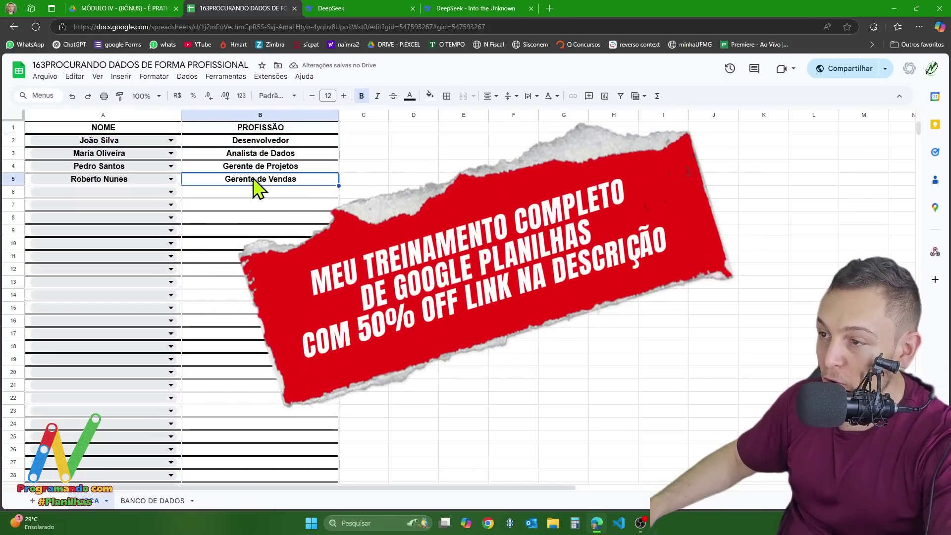
left_click_drag(298, 181, 22, 181)
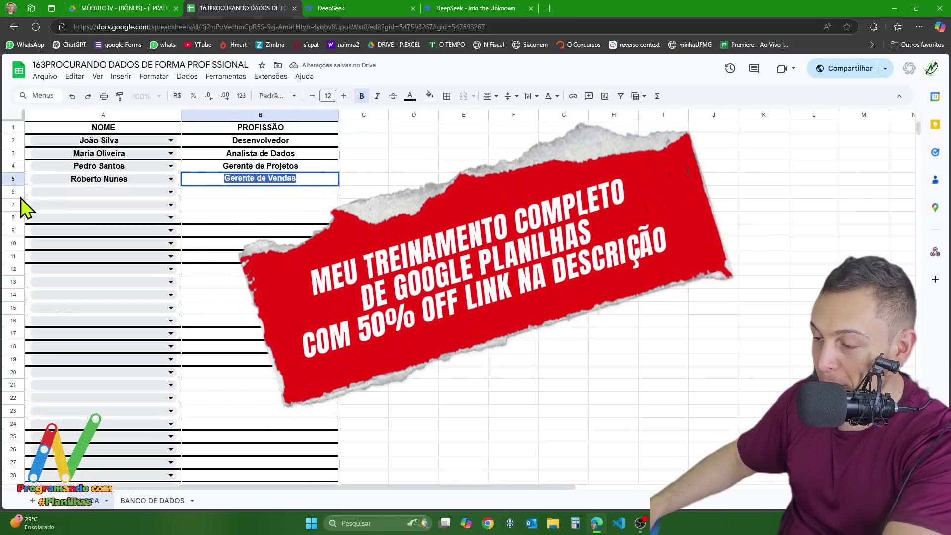
key("BackSpace")
left_click(387, 177)
left_click(294, 178)
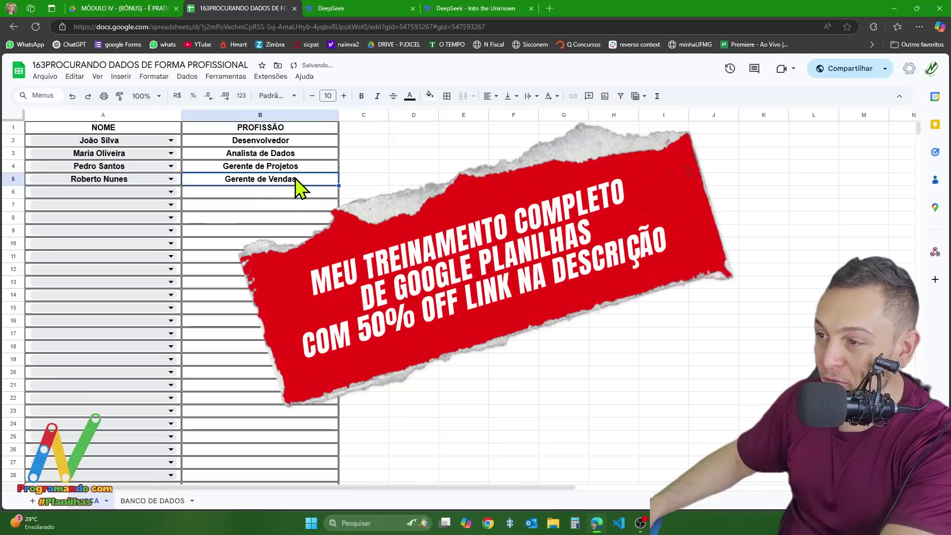
left_click_drag(276, 156, 275, 196)
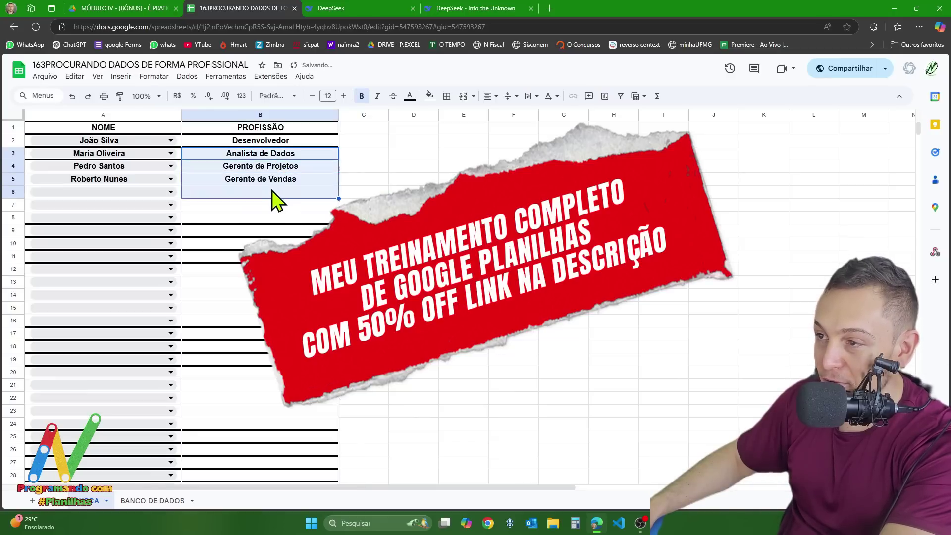
left_click(401, 206)
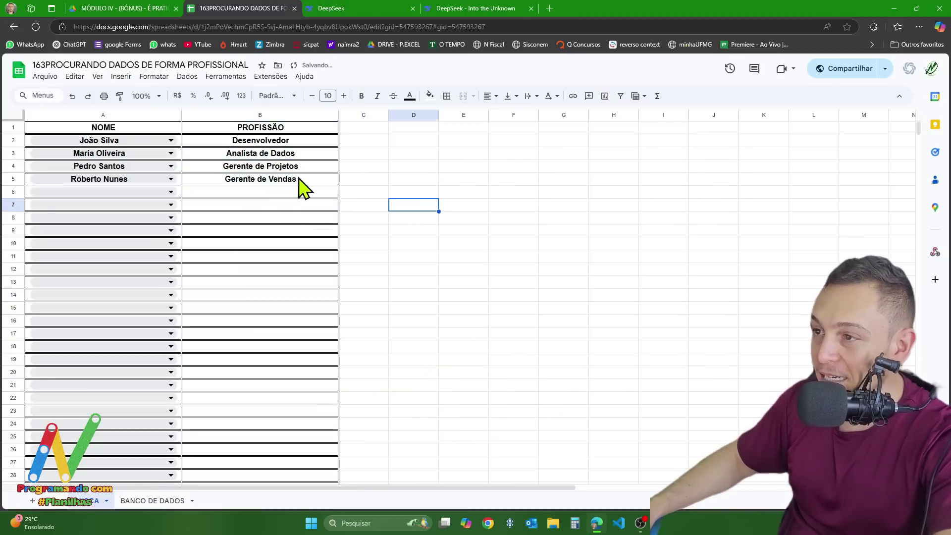
Step: Choose the eleventh, fifteenth, eighteenth and sixteenth listed employees in the dropdowns of A6 through A9, one per row
left_click(117, 193)
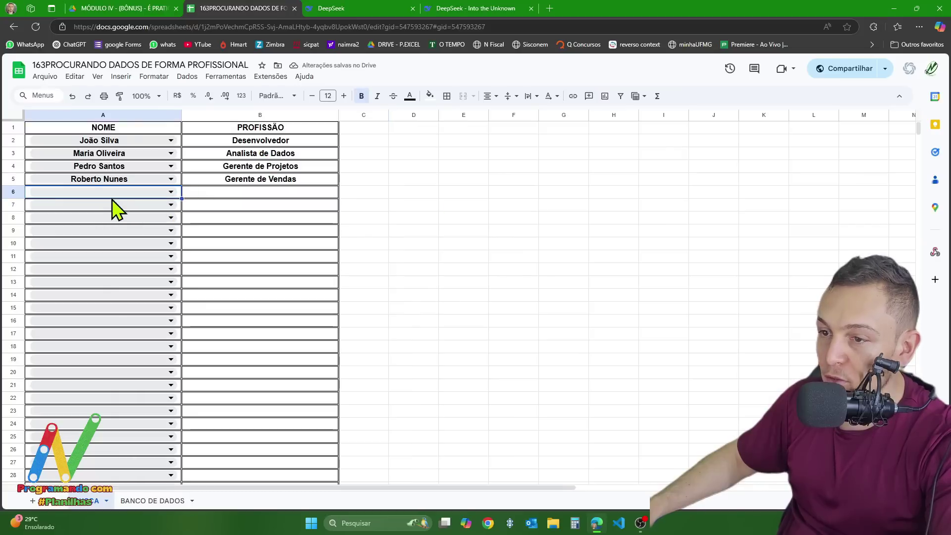
left_click(52, 193)
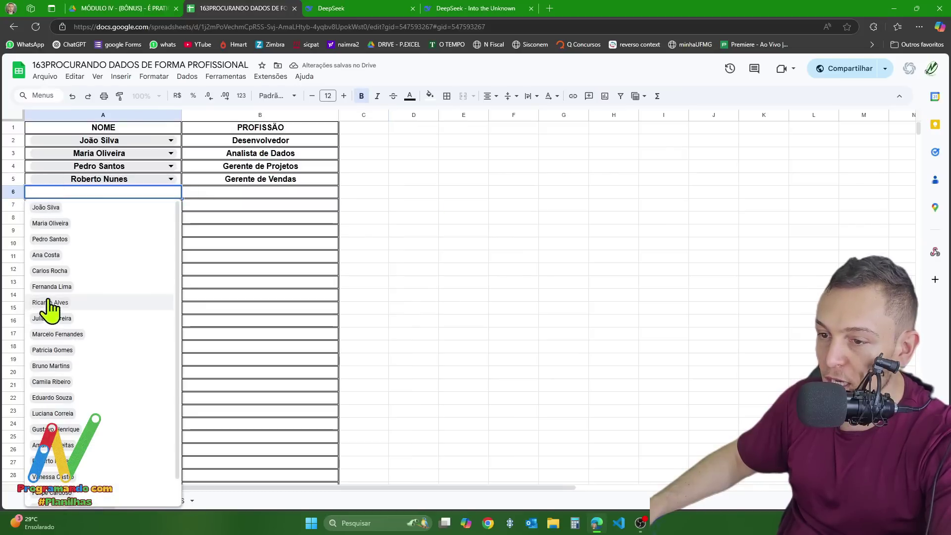
left_click(54, 367)
double_click(84, 205)
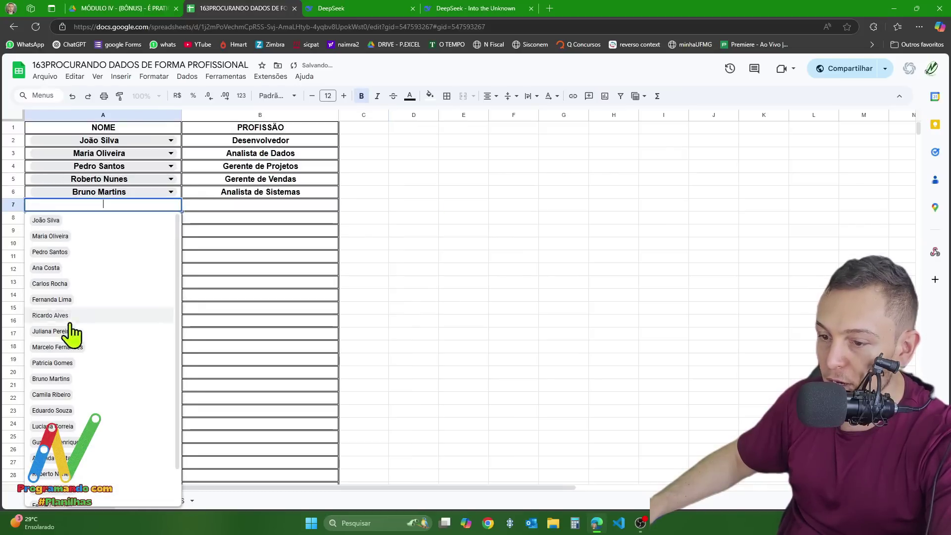
left_click(47, 446)
scroll(89, 240, "down", 5)
scroll(99, 292, "up", 5)
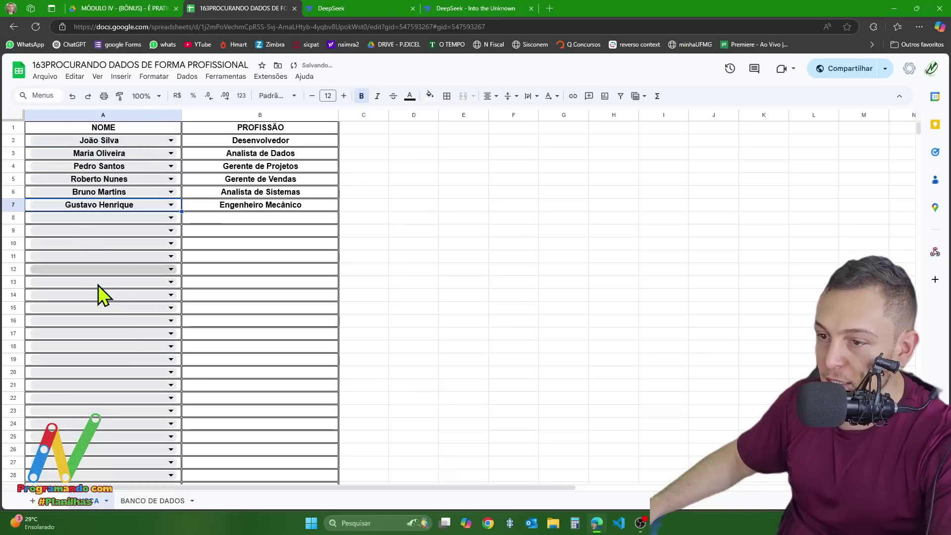
double_click(87, 217)
scroll(77, 468, "down", 1)
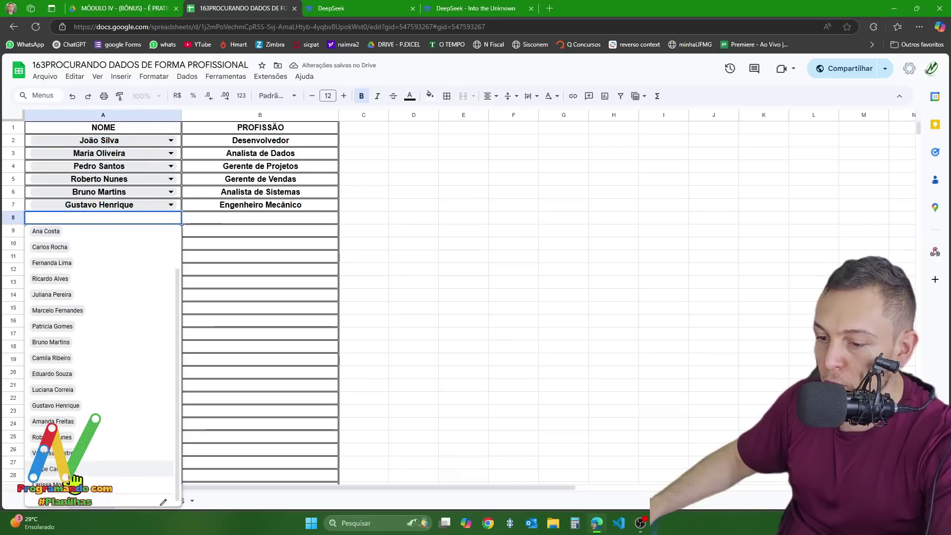
left_click(75, 452)
double_click(101, 231)
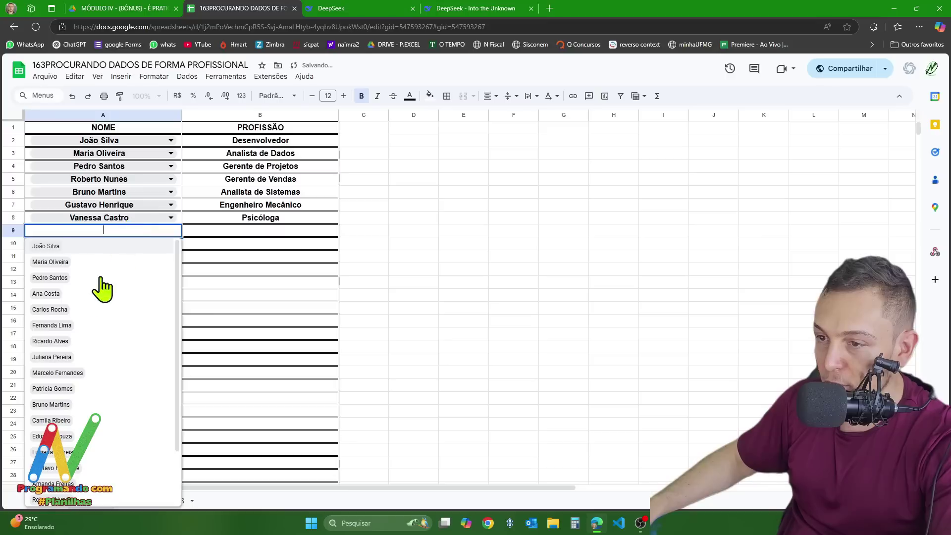
left_click(49, 485)
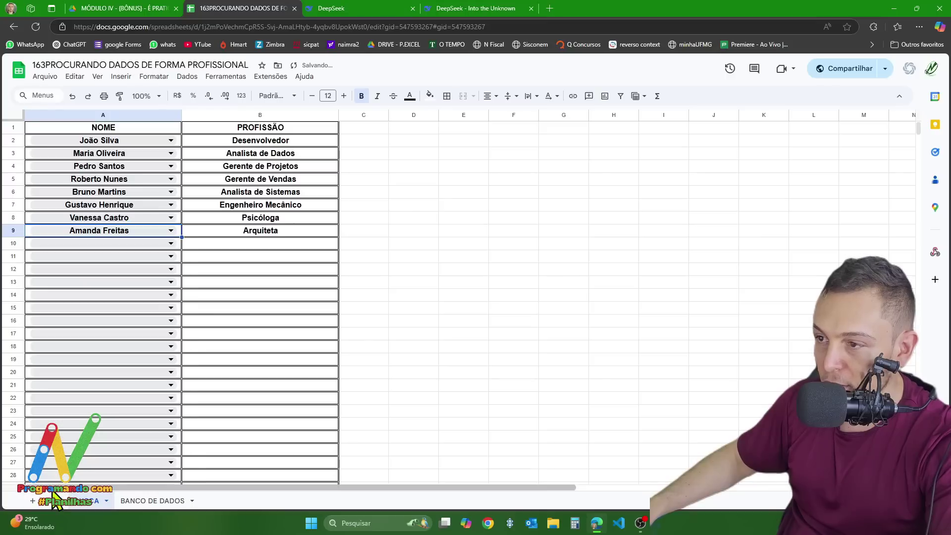
Step: Delete the whole ARRAYFORMULA expression from B2
double_click(270, 141)
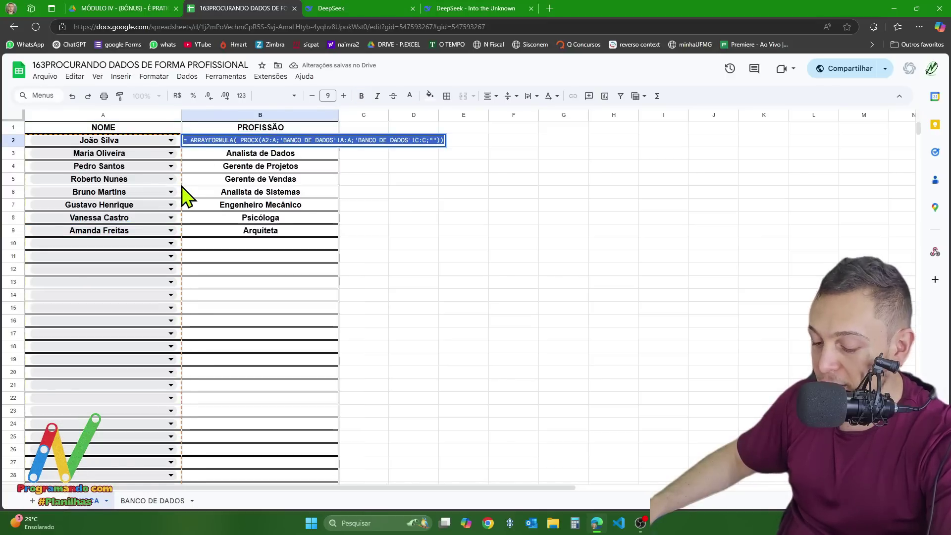
key("BackSpace")
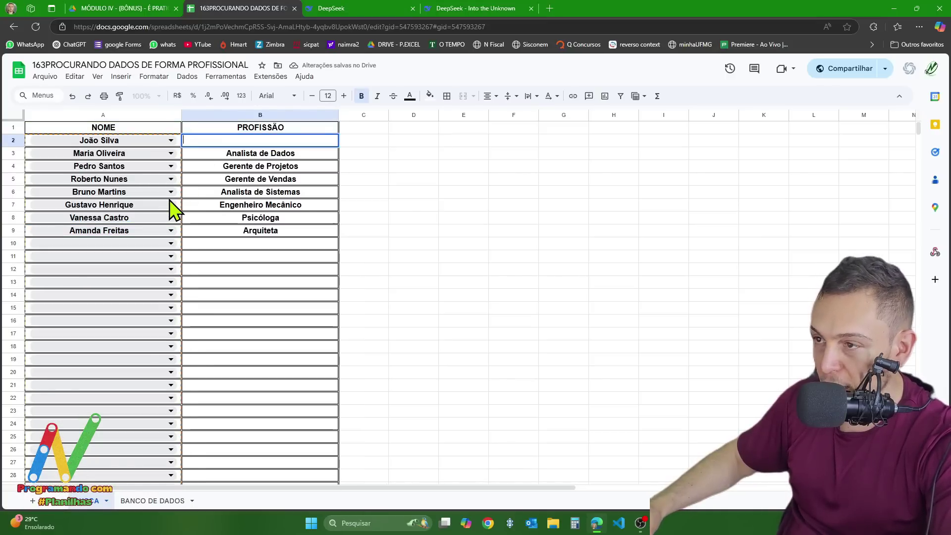
key("Return")
Step: Re-enter = ARRAYFORMULA( PROCX(A2:A;'BANCO DE DADOS'!A:A;'BANCO DE DADOS'!C:C;"")) in B2 and review the professions filled down to row 9
double_click(250, 141)
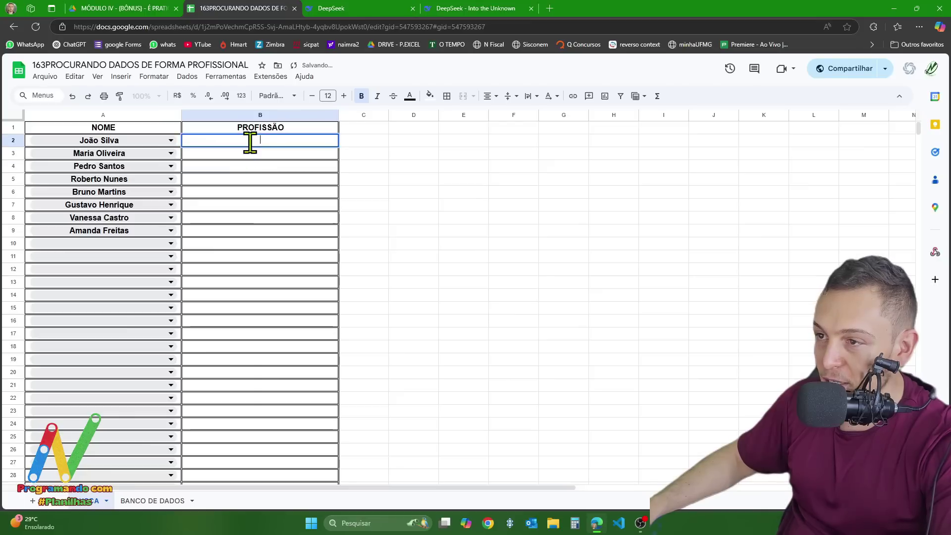
type("= ARRAYFORMULA( PROCX(A2:A;'BANCO DE DADOS'!A:A;'BANCO DE DADOS'!C:C;\"\"))")
key("Return")
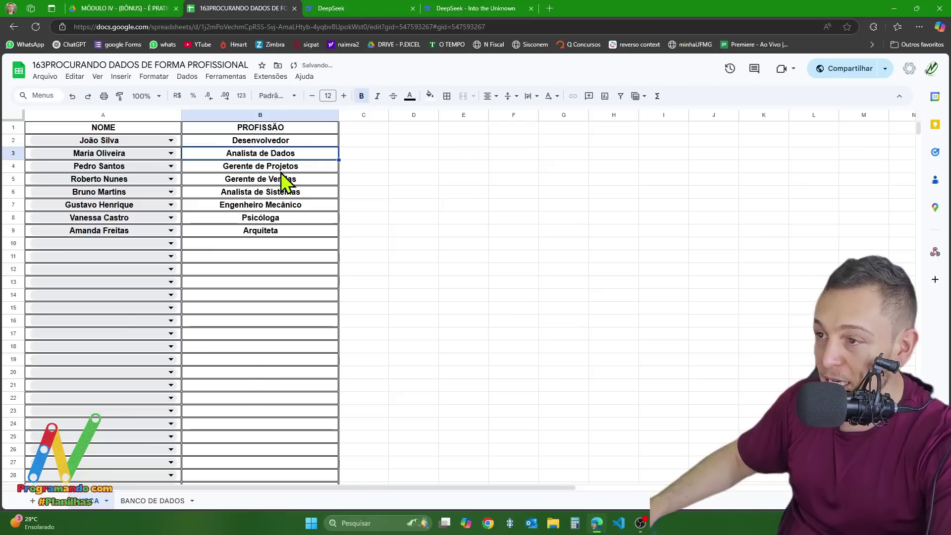
left_click_drag(257, 155, 250, 232)
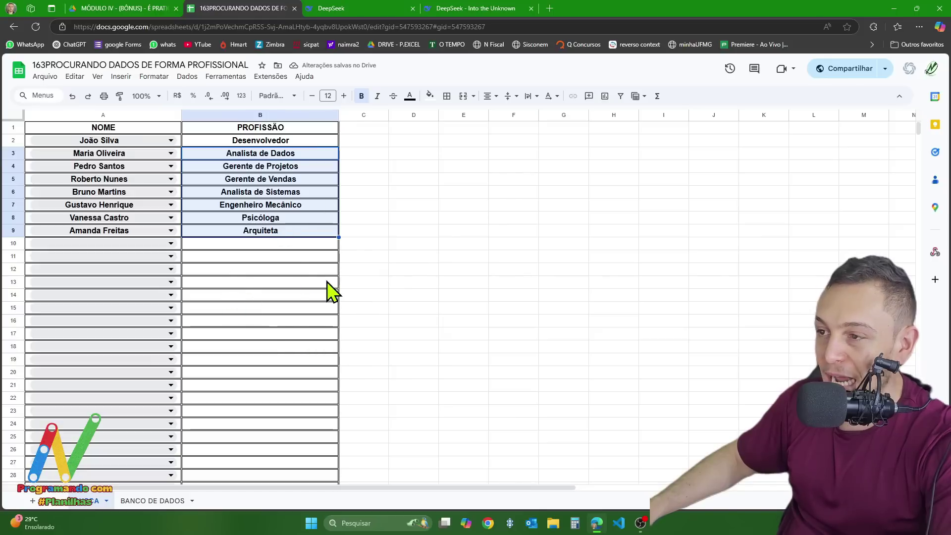
left_click_drag(304, 278, 281, 182)
left_click(511, 231)
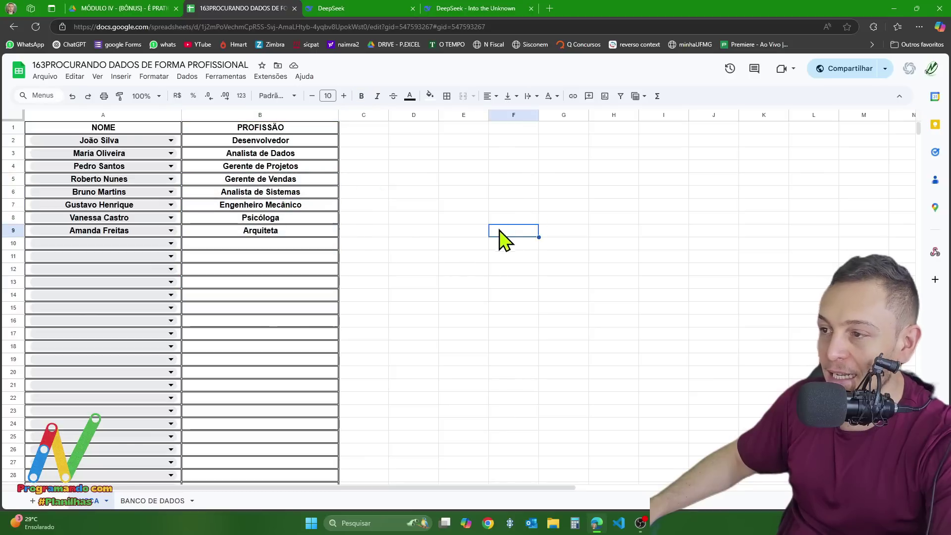